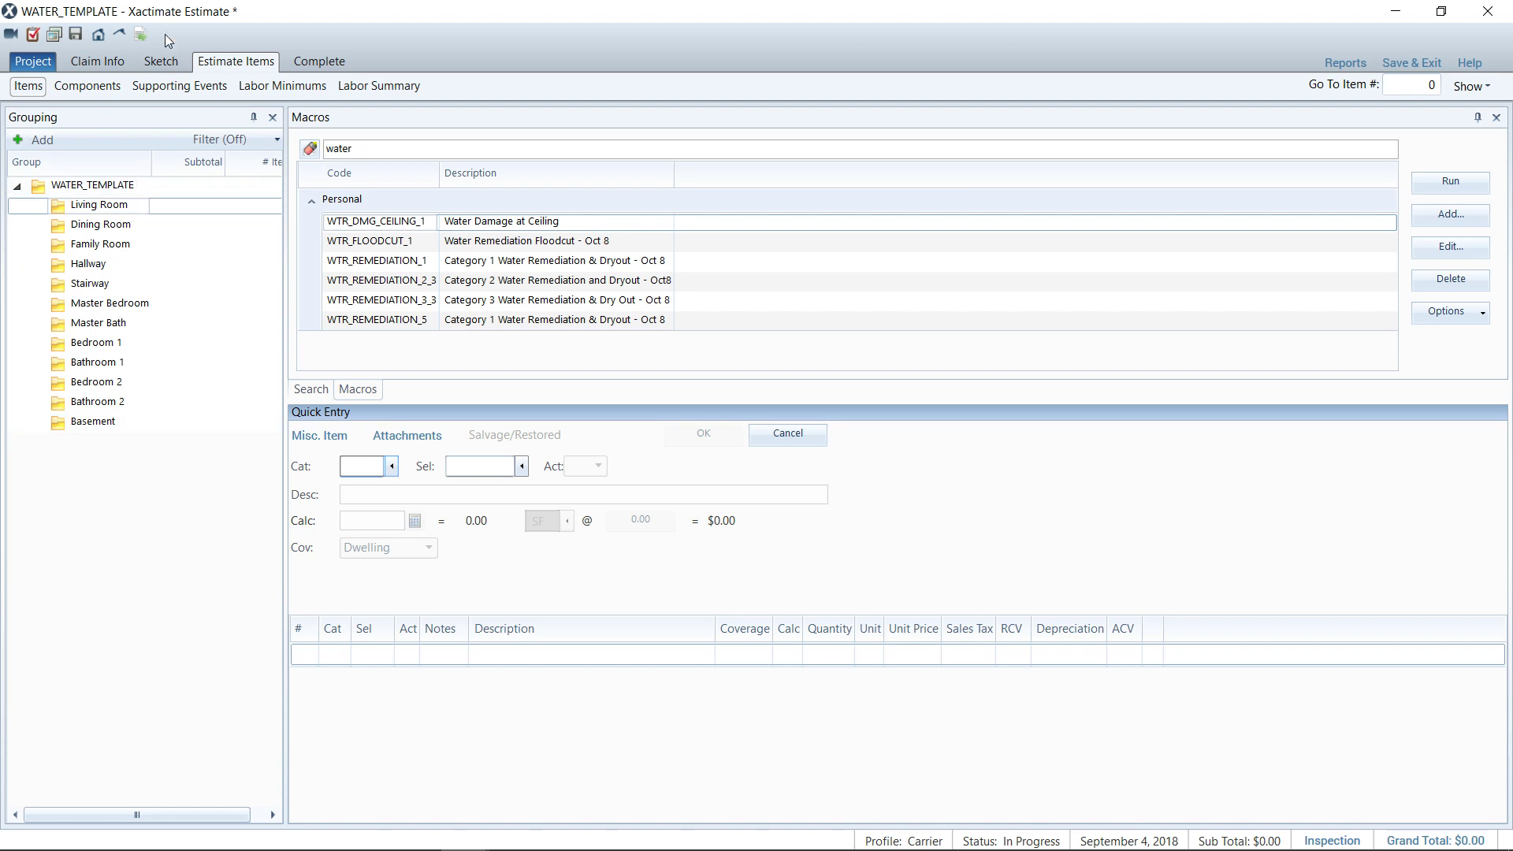
# Glance at the sketch, then return to line items and browse the Dining Room and Hallway groups.
pyautogui.click(160, 61)
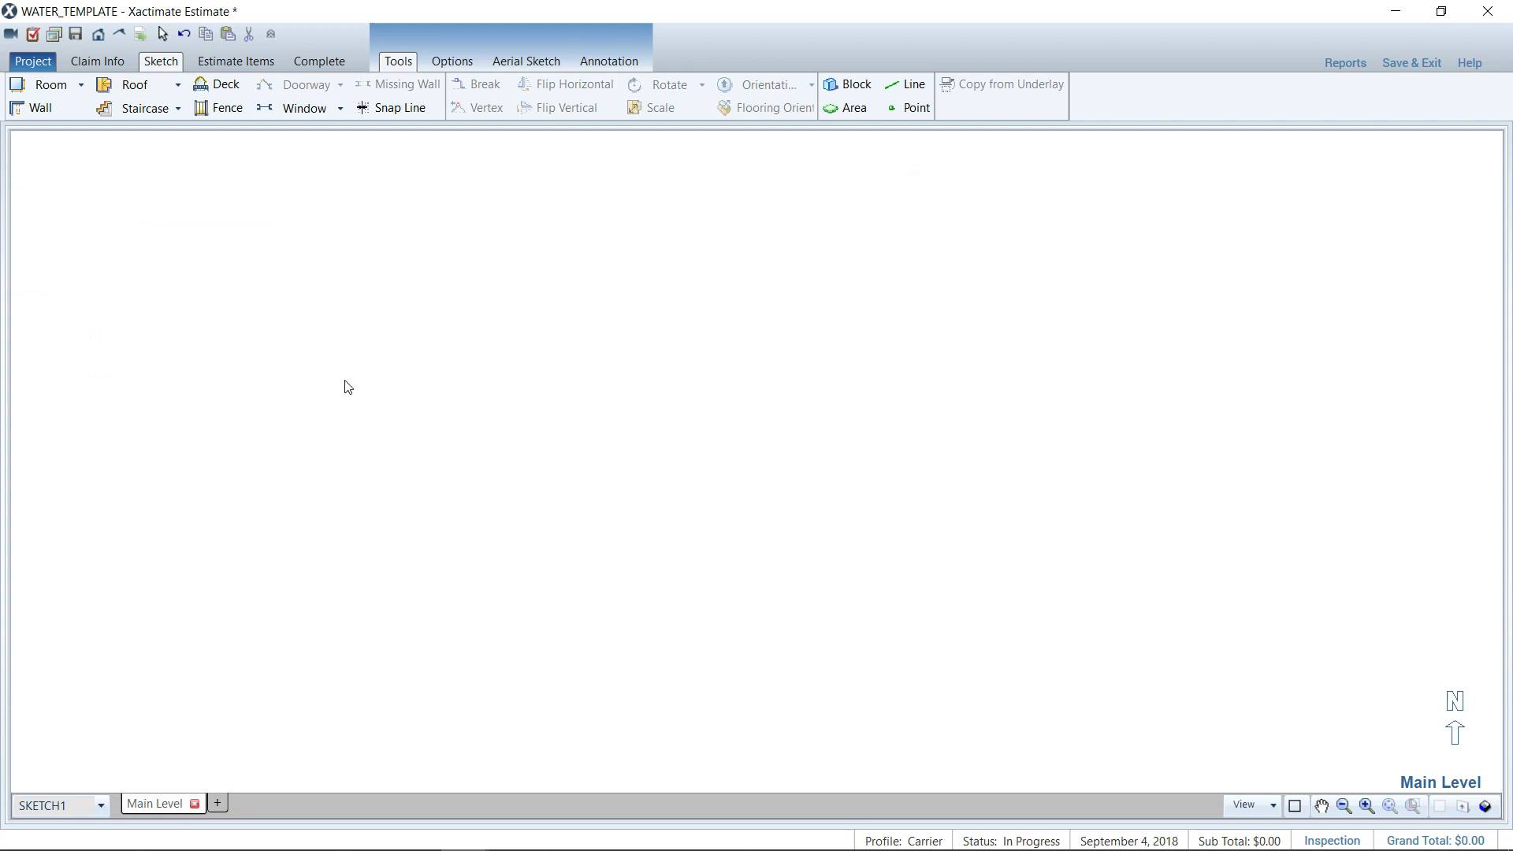
pyautogui.click(220, 64)
pyautogui.click(118, 224)
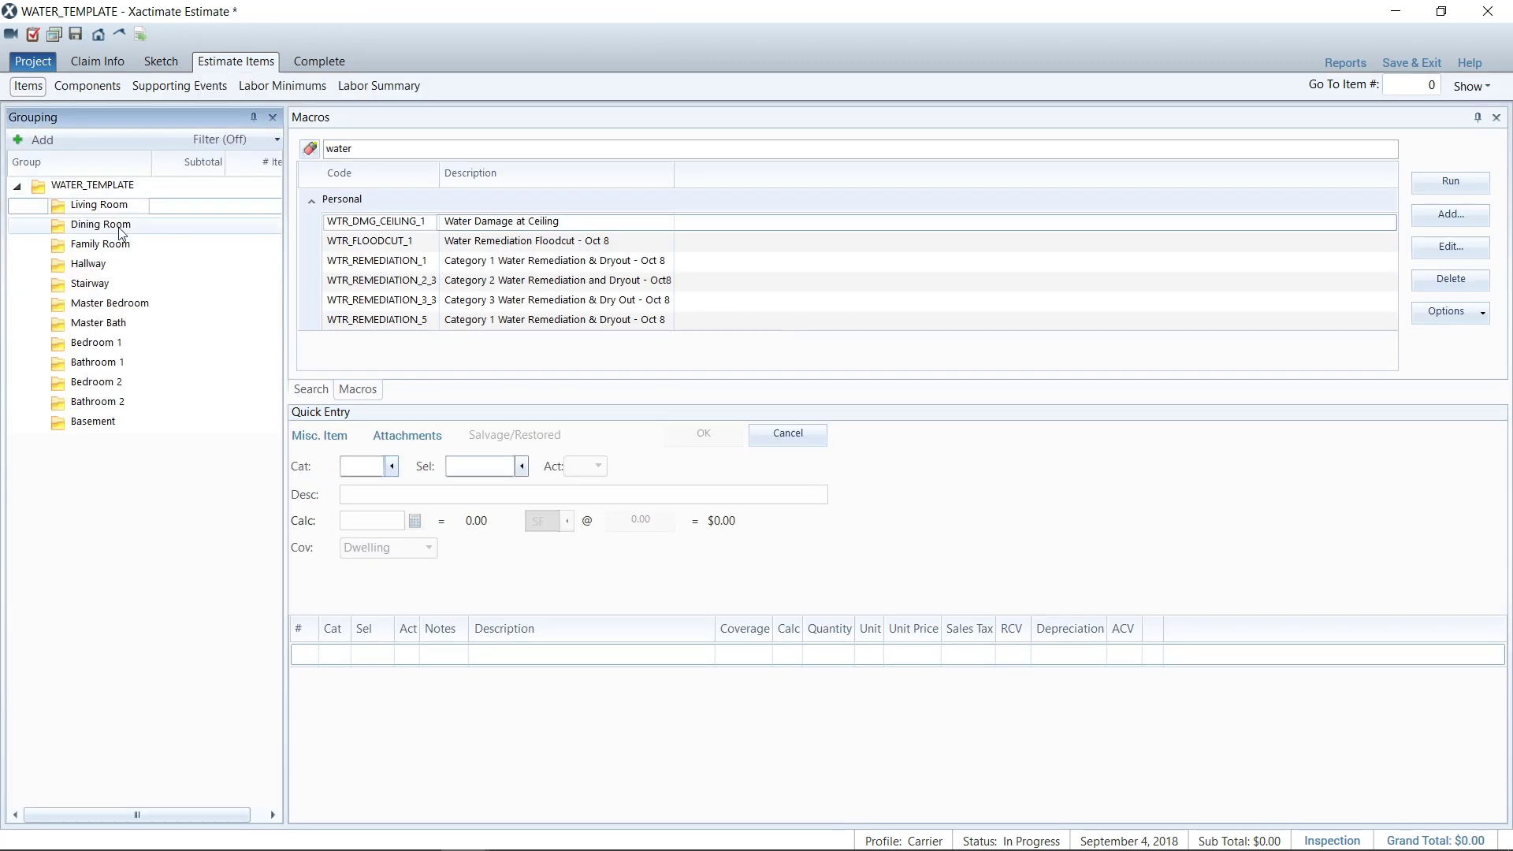
pyautogui.click(110, 264)
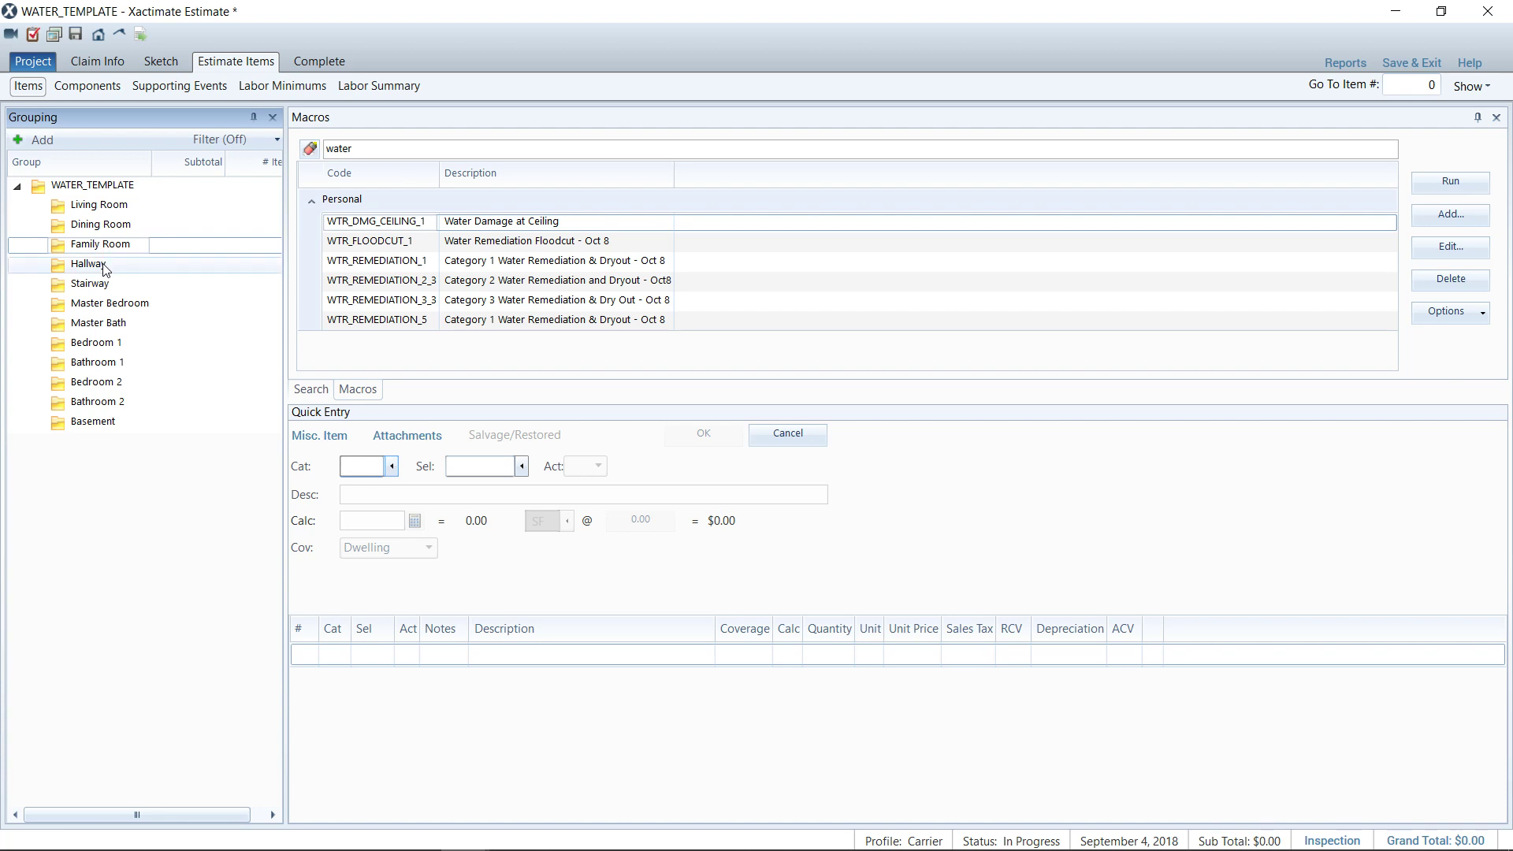
# Open Living Room's group details and close them without adding any dimensions.
pyautogui.doubleClick(103, 207)
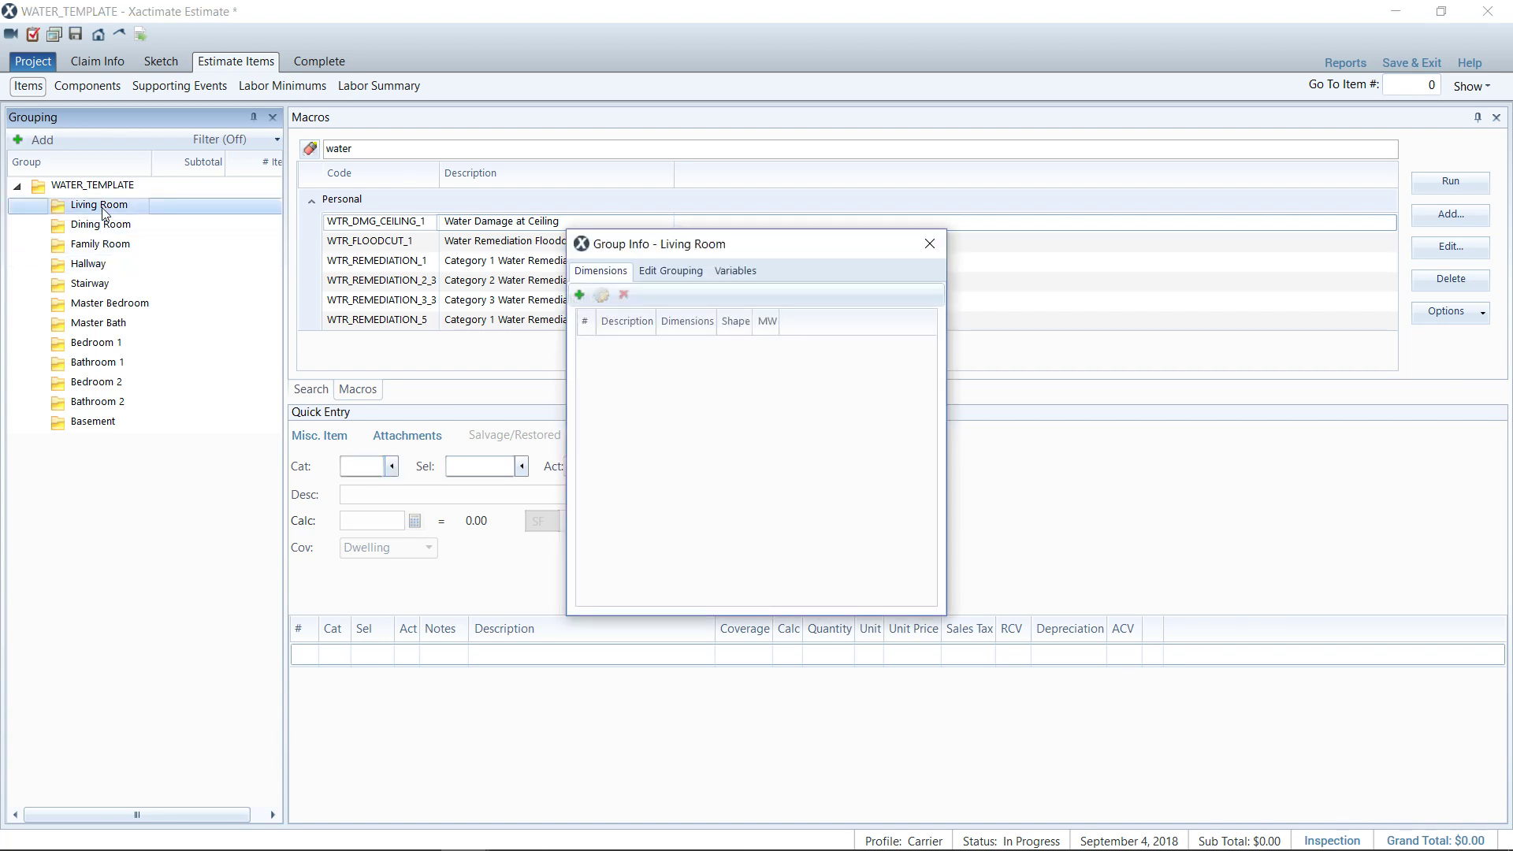
pyautogui.click(578, 295)
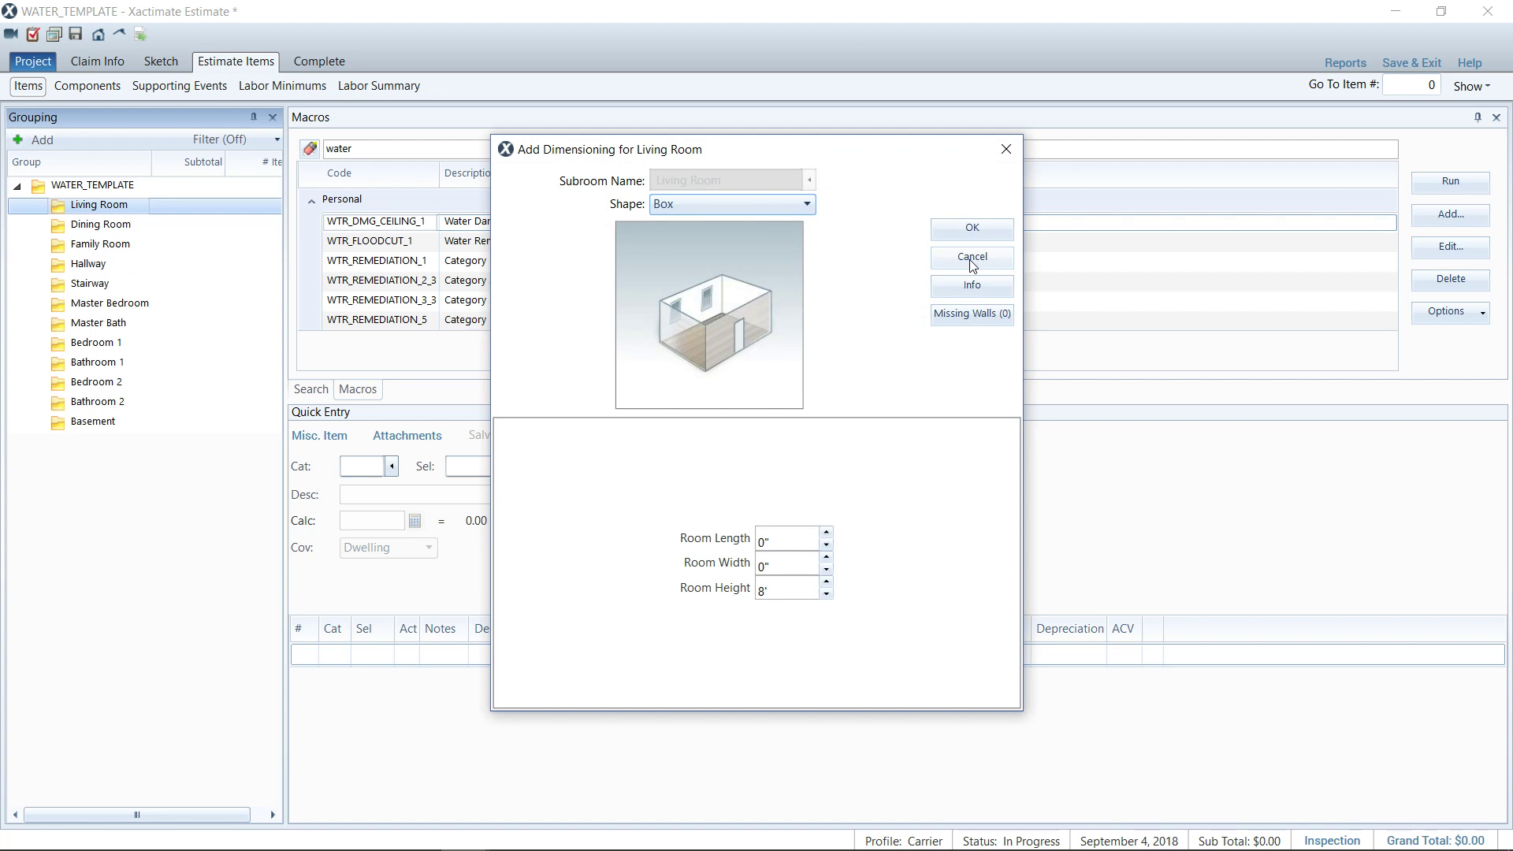
pyautogui.click(973, 262)
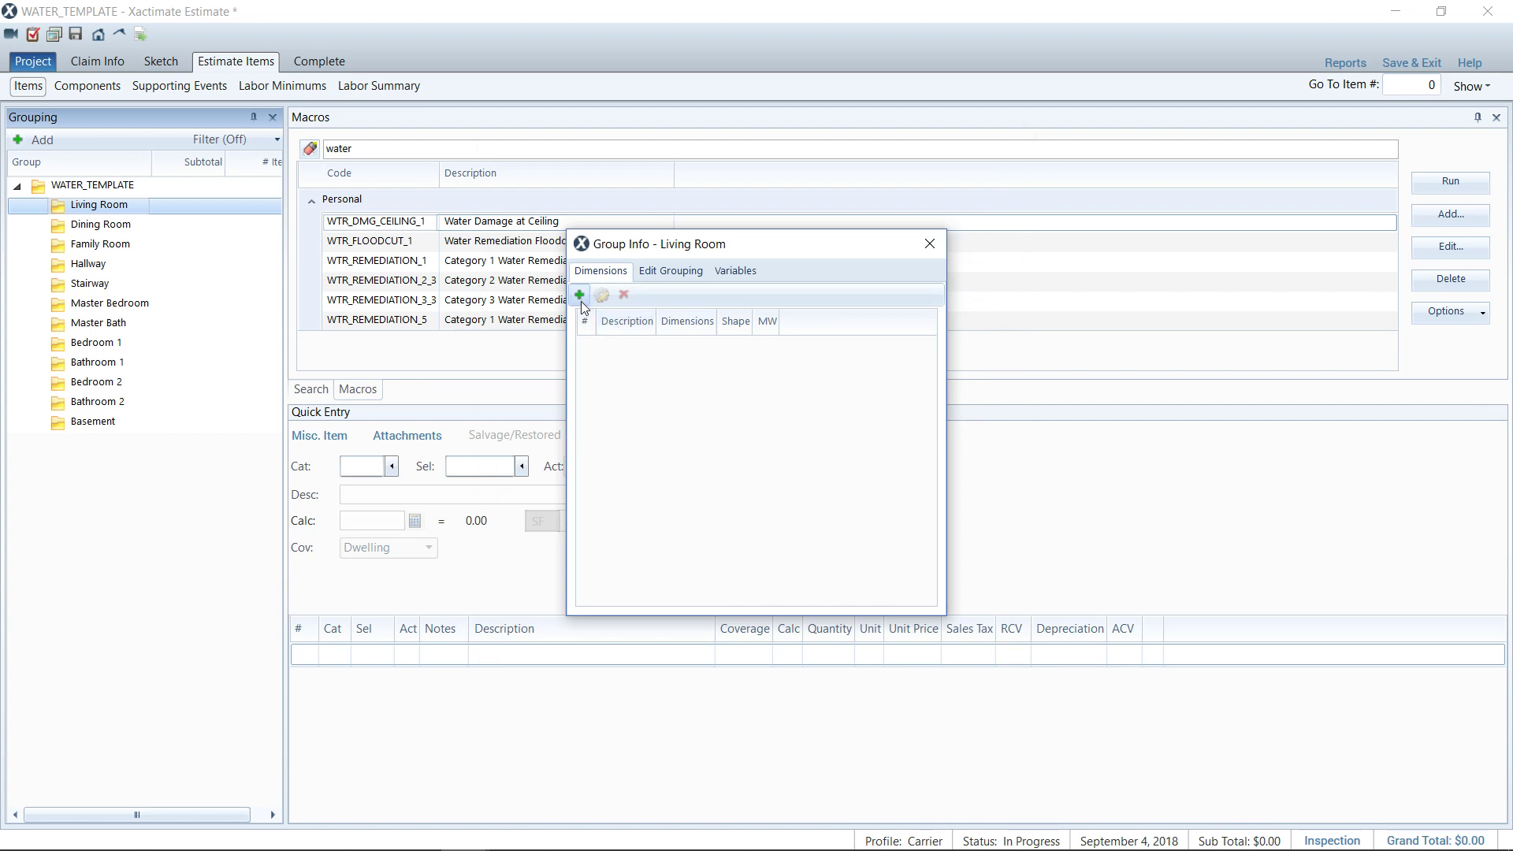
pyautogui.click(930, 243)
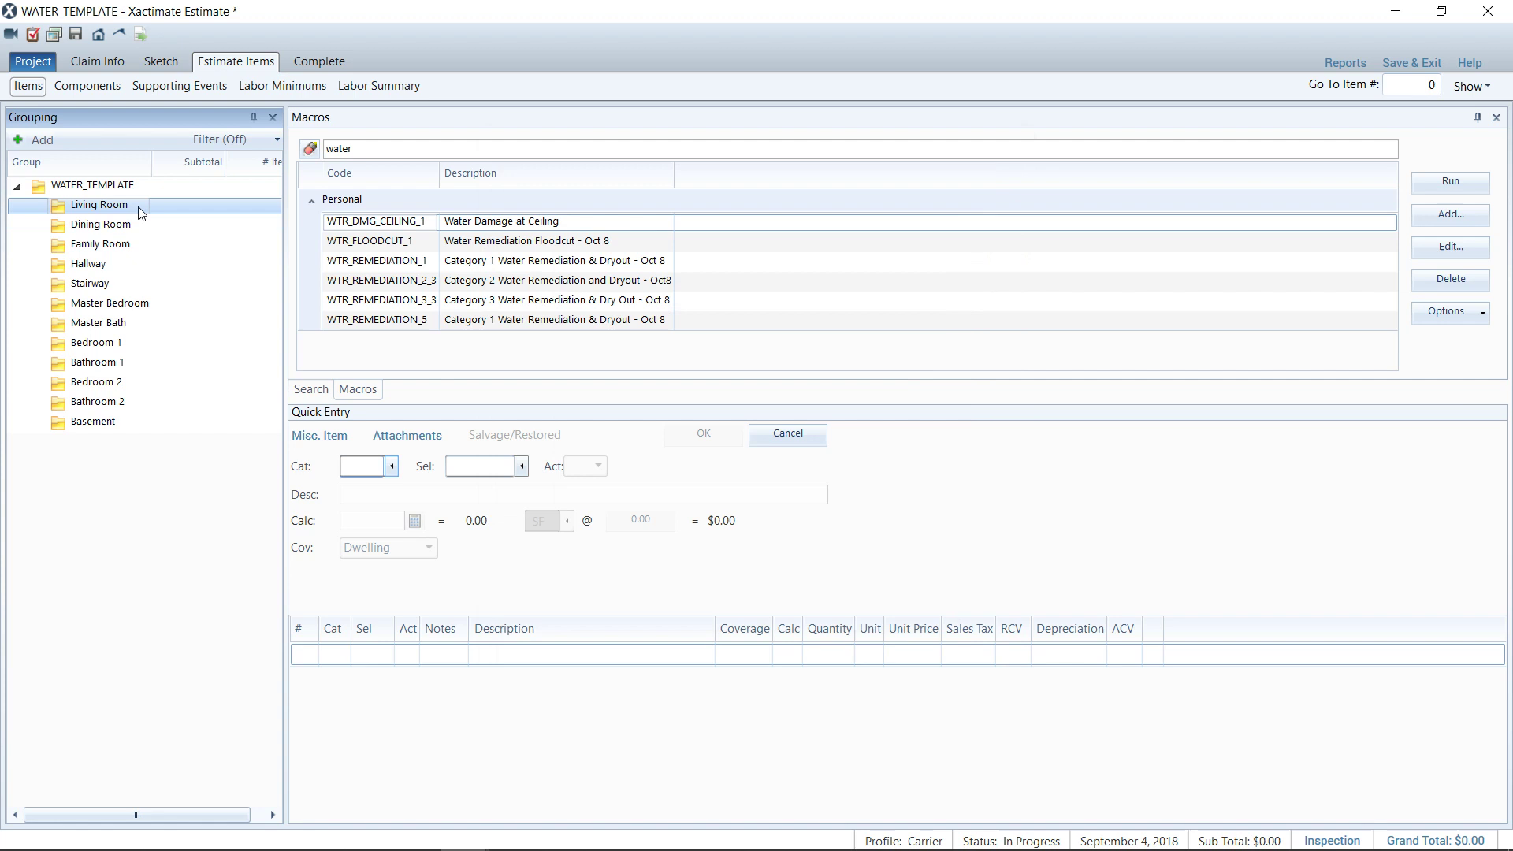
# Add the WTR_REMEDIATION_1 water remediation items to Living Room and review the wet insulation item.
pyautogui.click(385, 263)
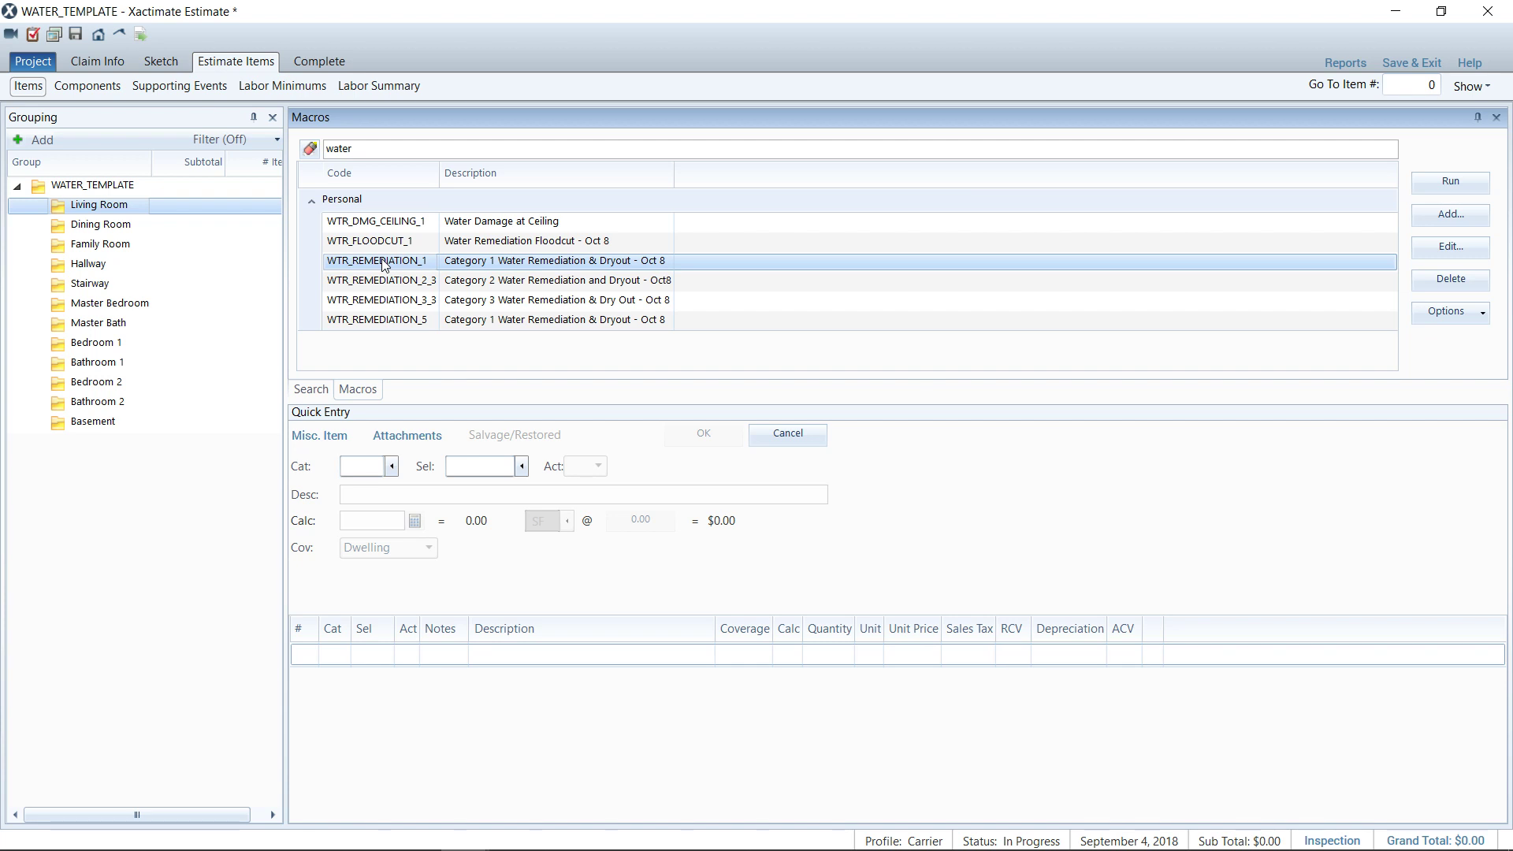
pyautogui.doubleClick(384, 264)
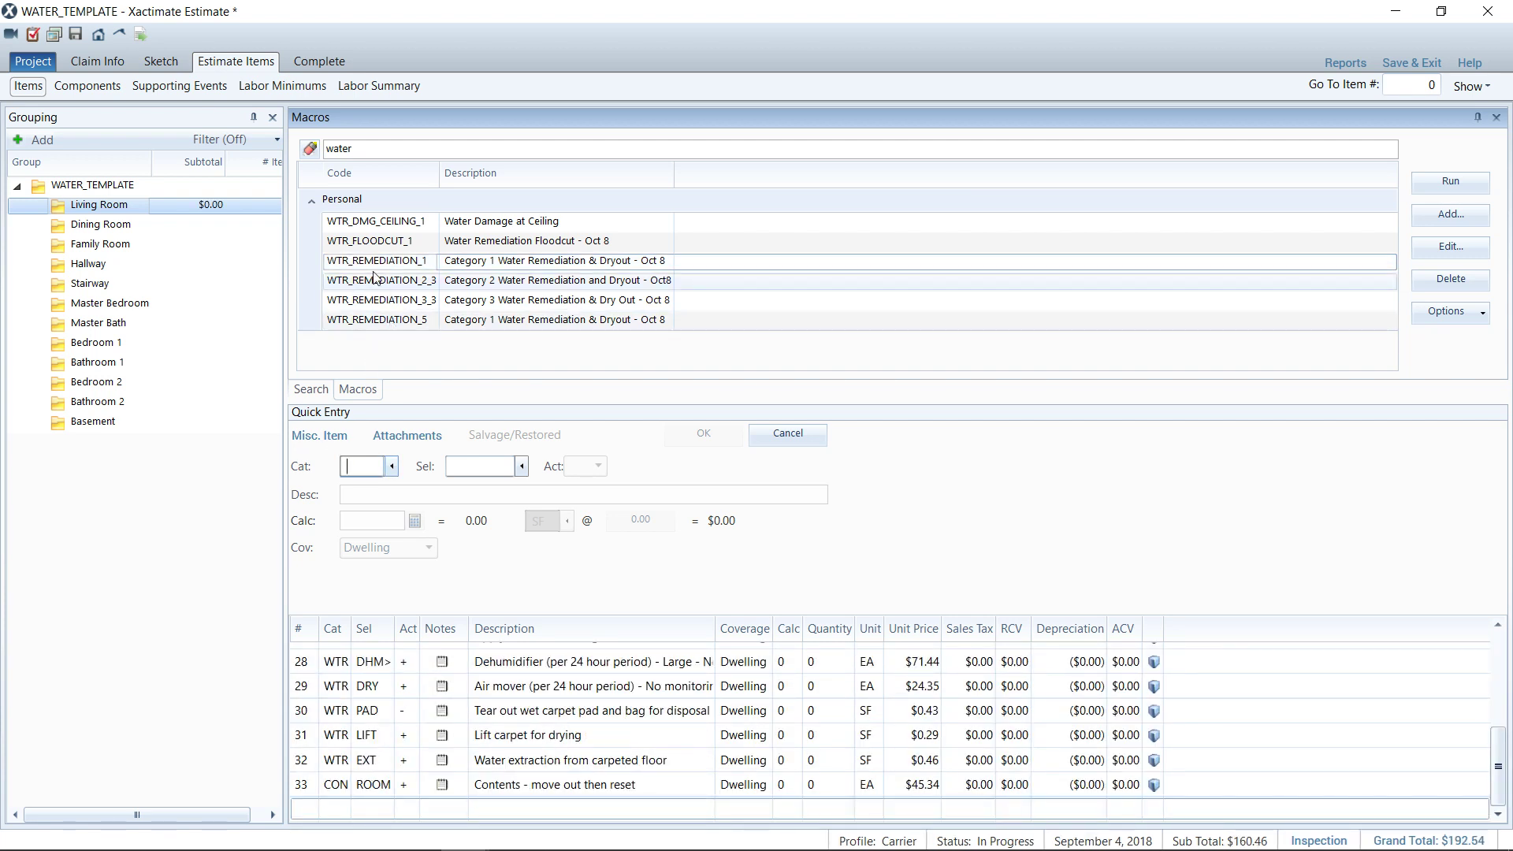
pyautogui.click(383, 265)
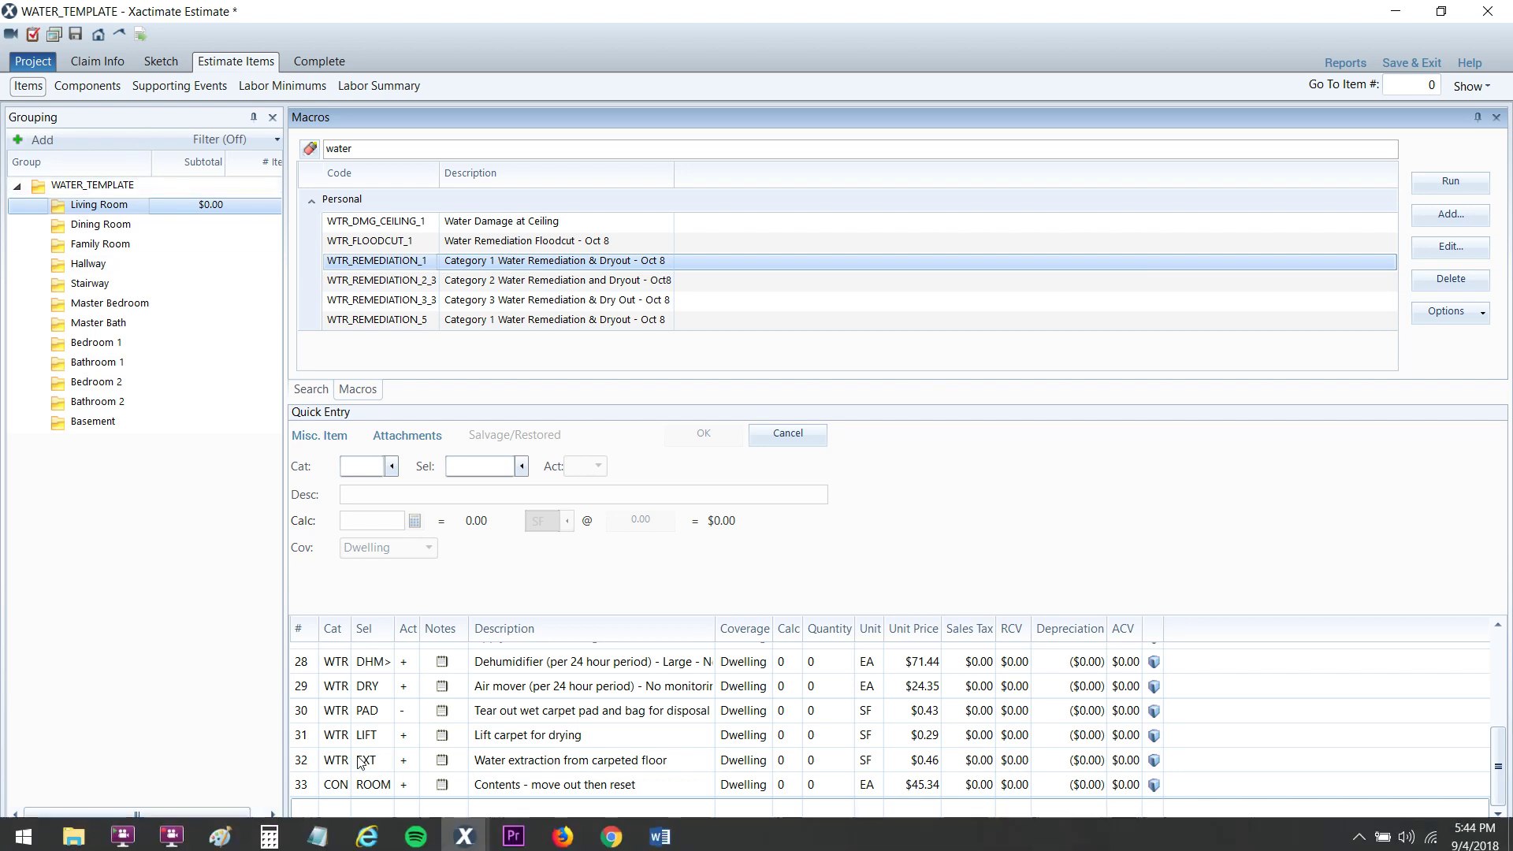
pyautogui.scroll(3, 394, 740)
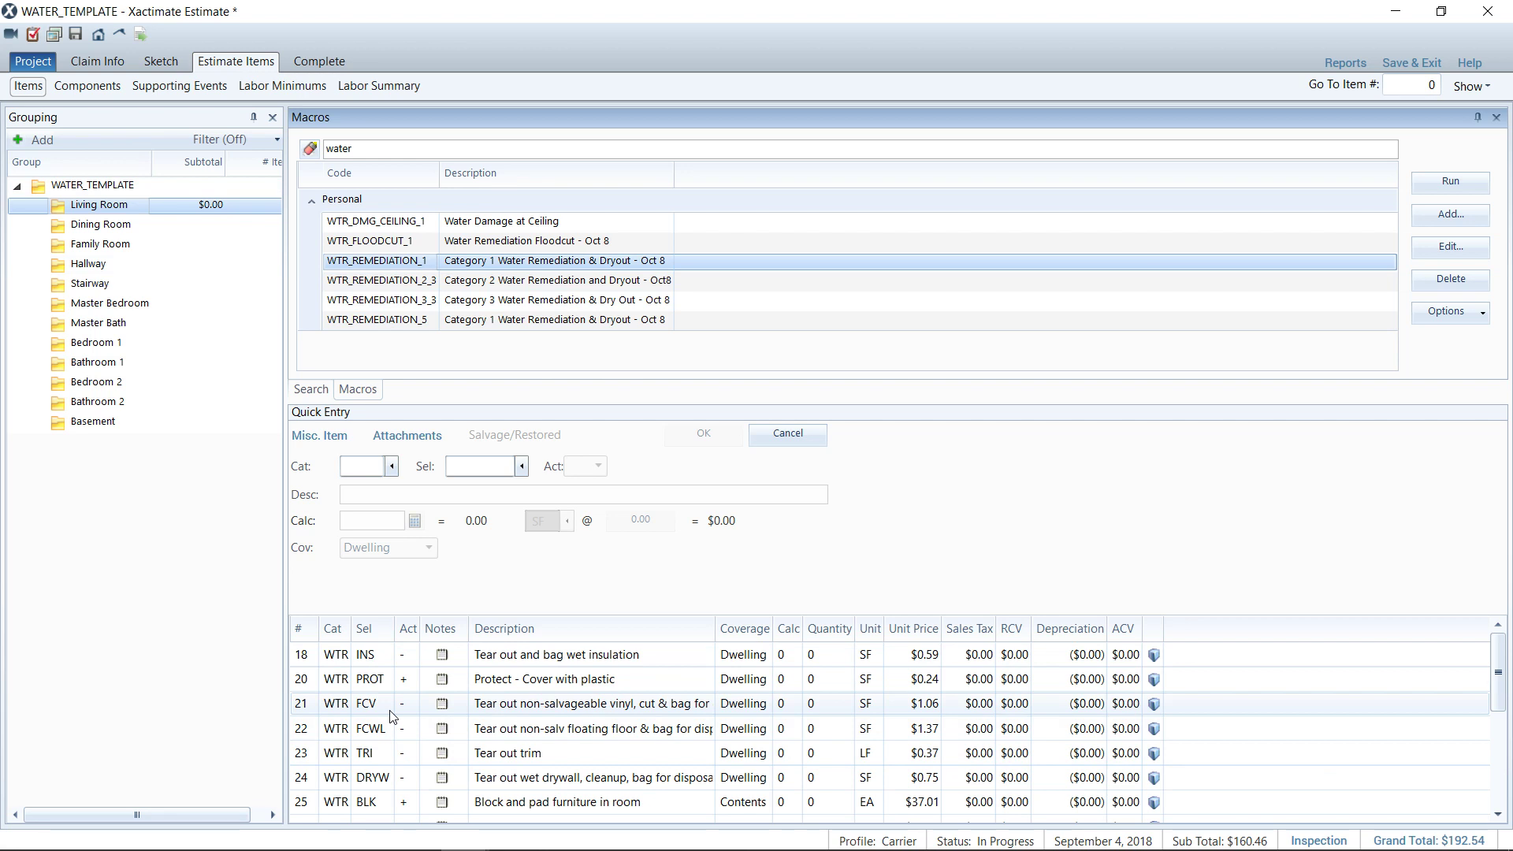
pyautogui.scroll(-3, 392, 715)
pyautogui.scroll(3, 392, 716)
pyautogui.click(784, 657)
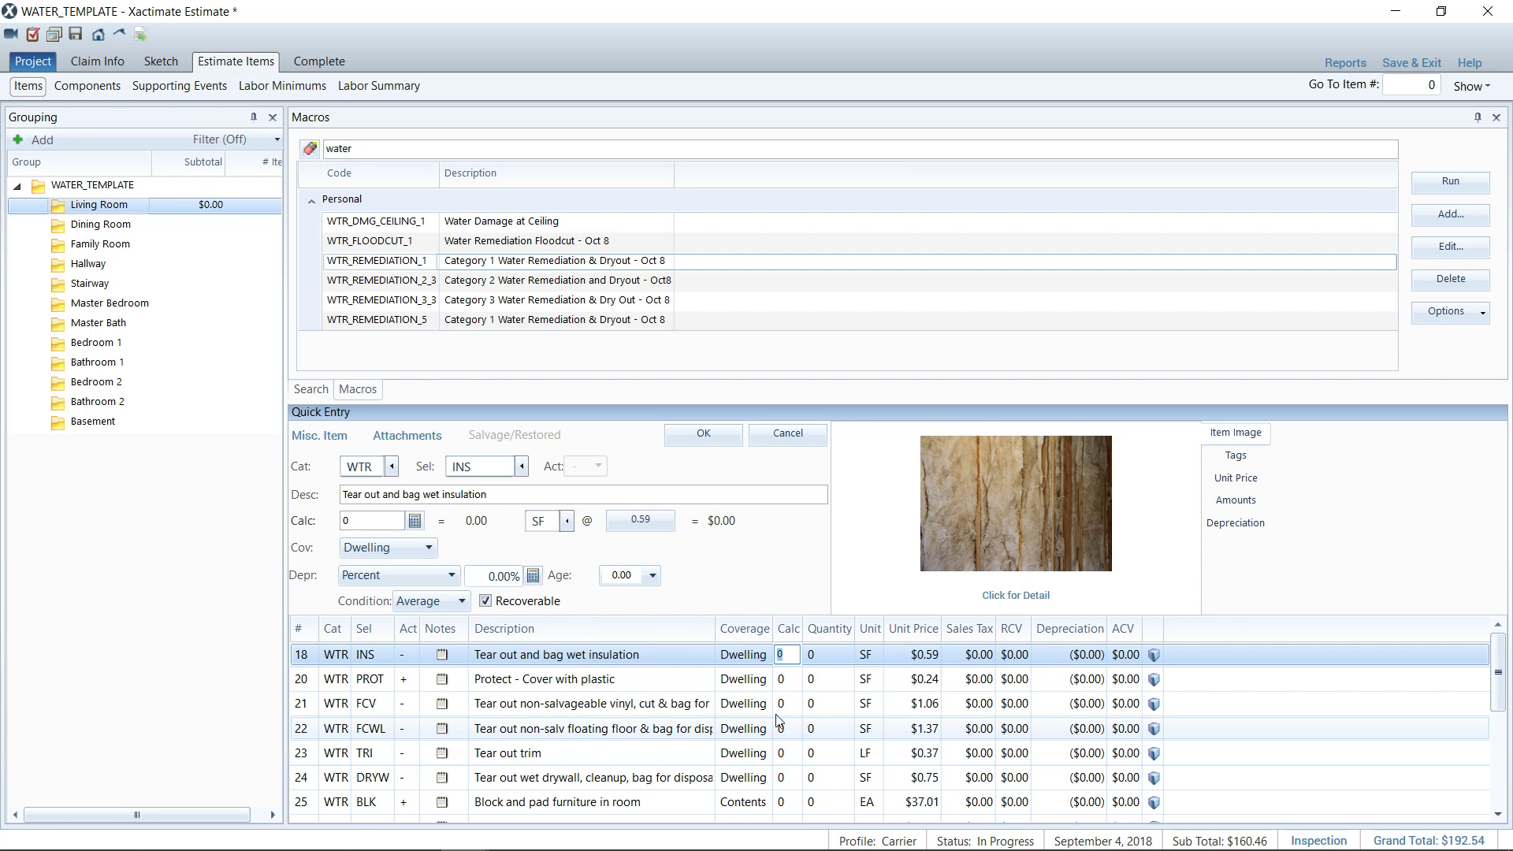
pyautogui.click(127, 229)
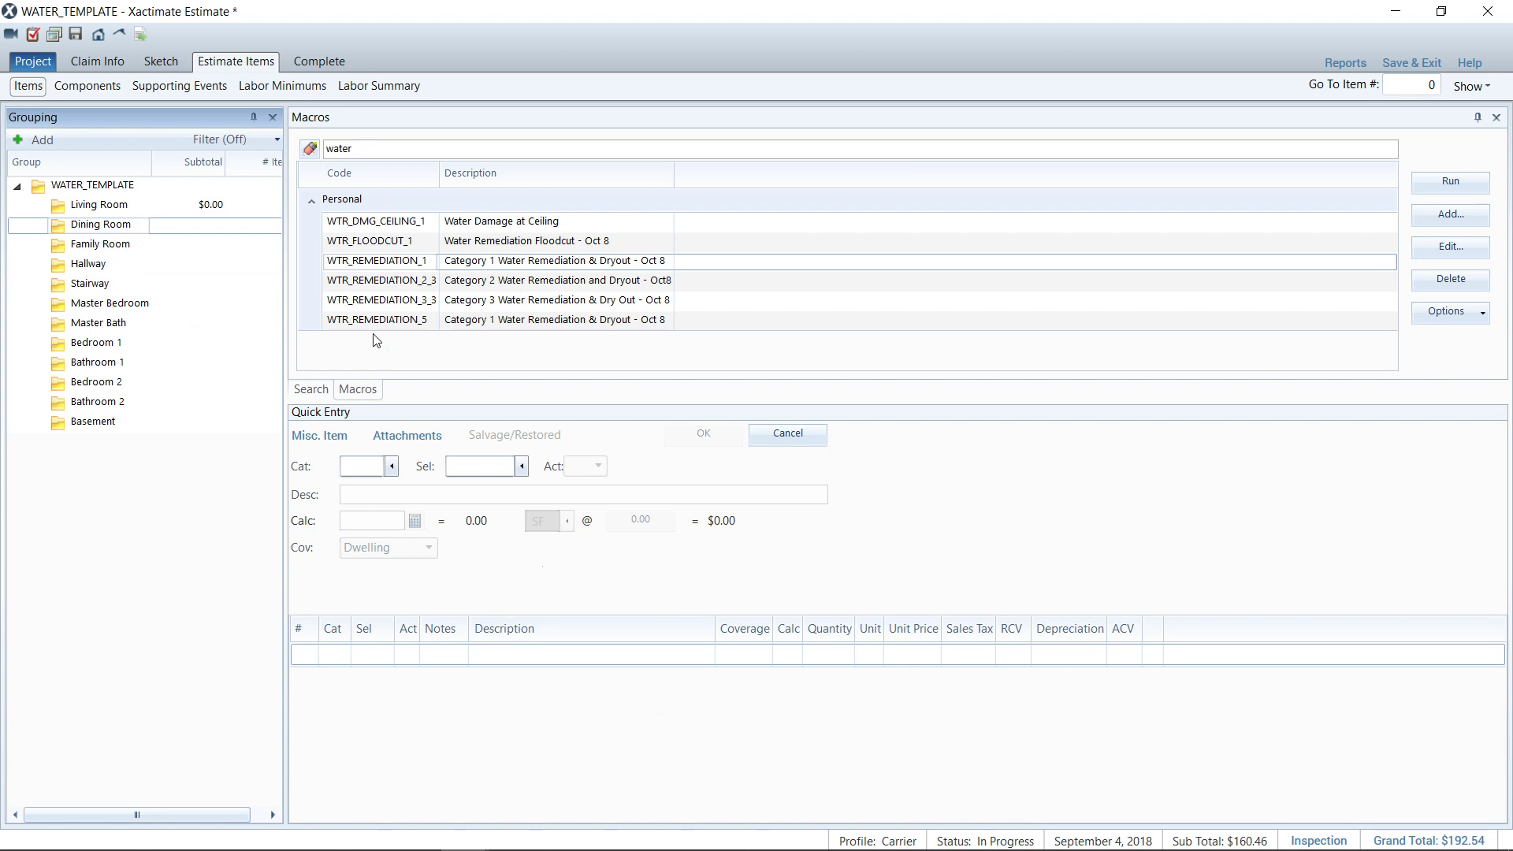
pyautogui.click(213, 206)
# Copy all Living Room line items and paste them into Dining Room through Basement.
pyautogui.click(307, 711)
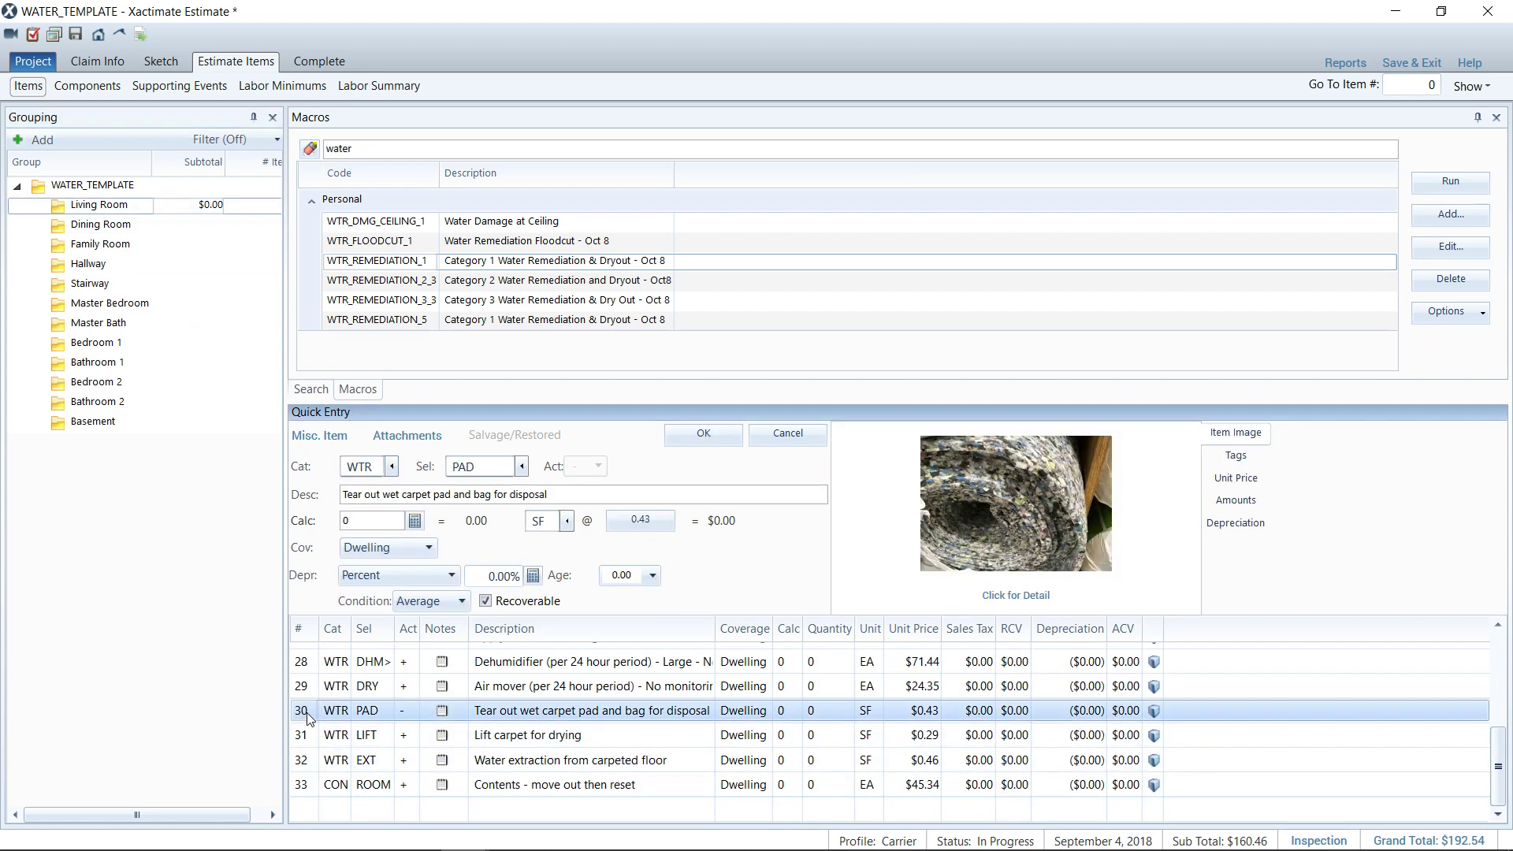
pyautogui.hotkey('ctrl', 'a')
pyautogui.click(101, 225)
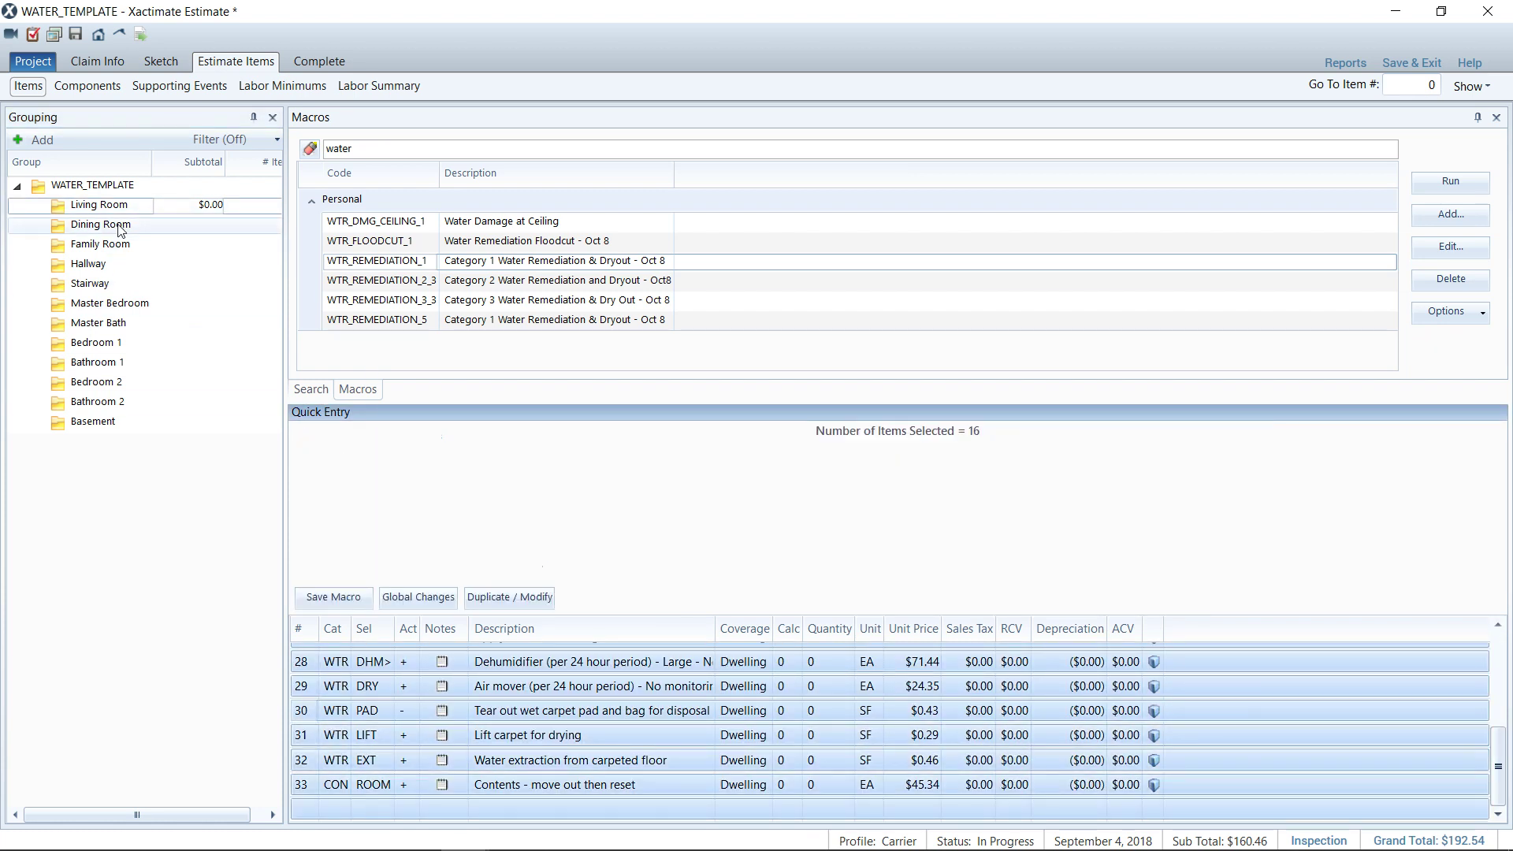
pyautogui.keyDown('shift'); pyautogui.click(121, 426); pyautogui.keyUp('shift')
pyautogui.rightClick(122, 425)
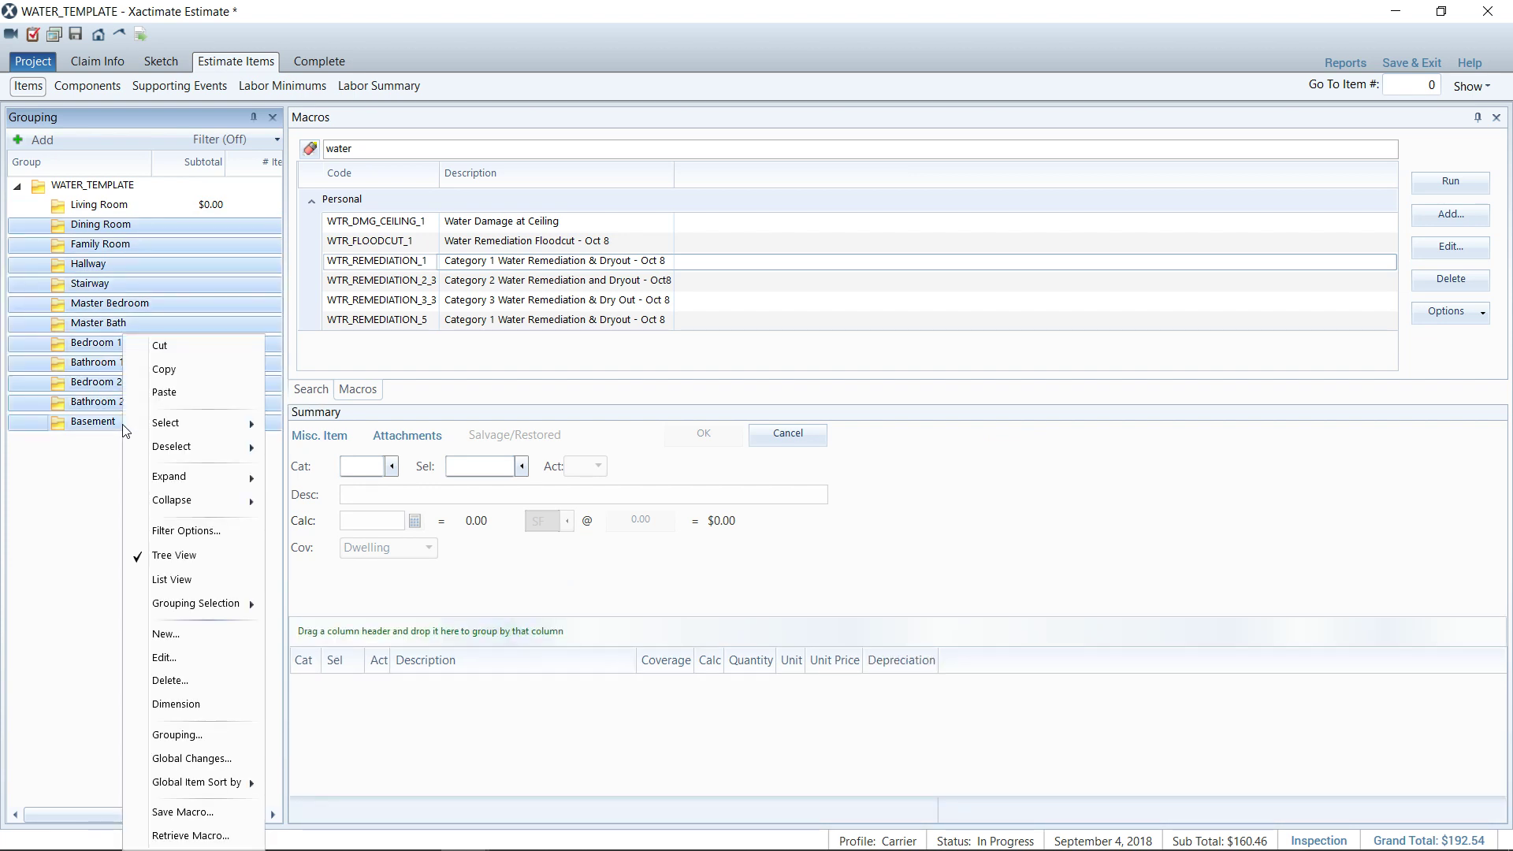
pyautogui.click(162, 394)
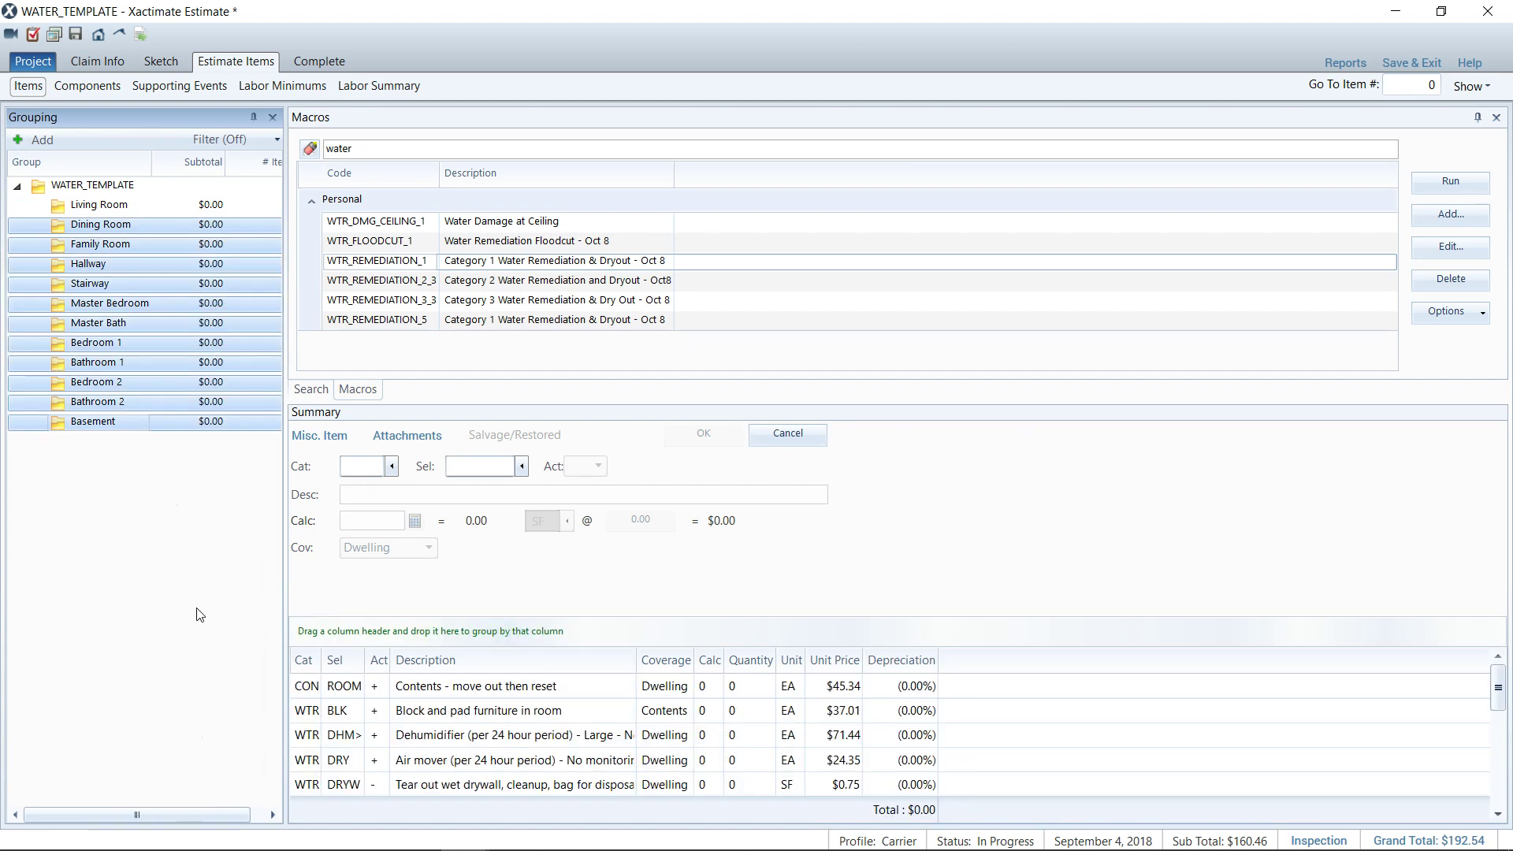
# Verify the pasted items in Master Bedroom, Stairway, Master Bath and Bedroom 1.
pyautogui.click(207, 303)
pyautogui.click(118, 284)
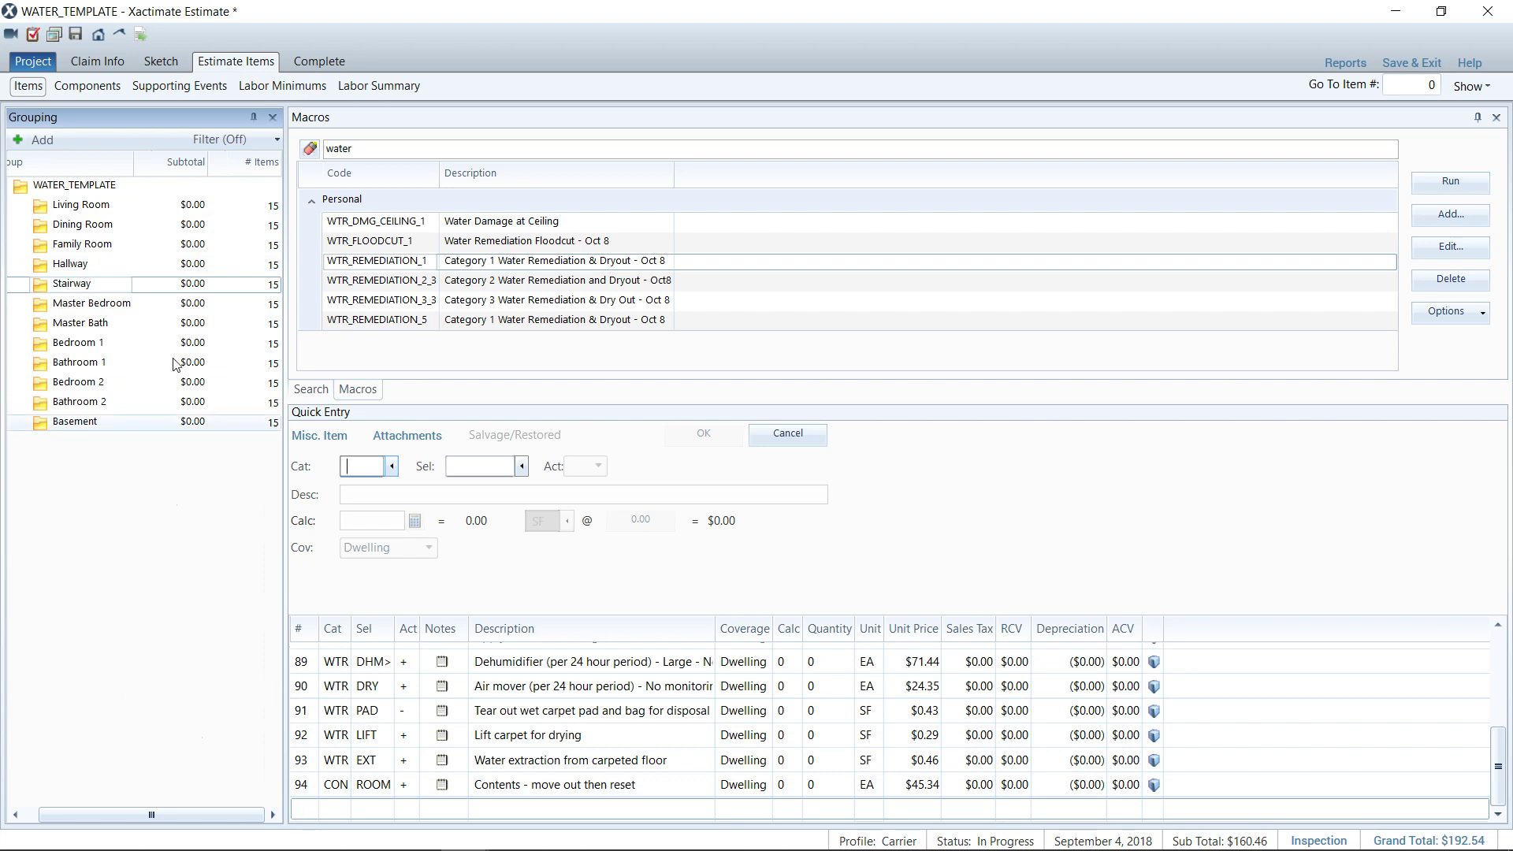
pyautogui.click(109, 323)
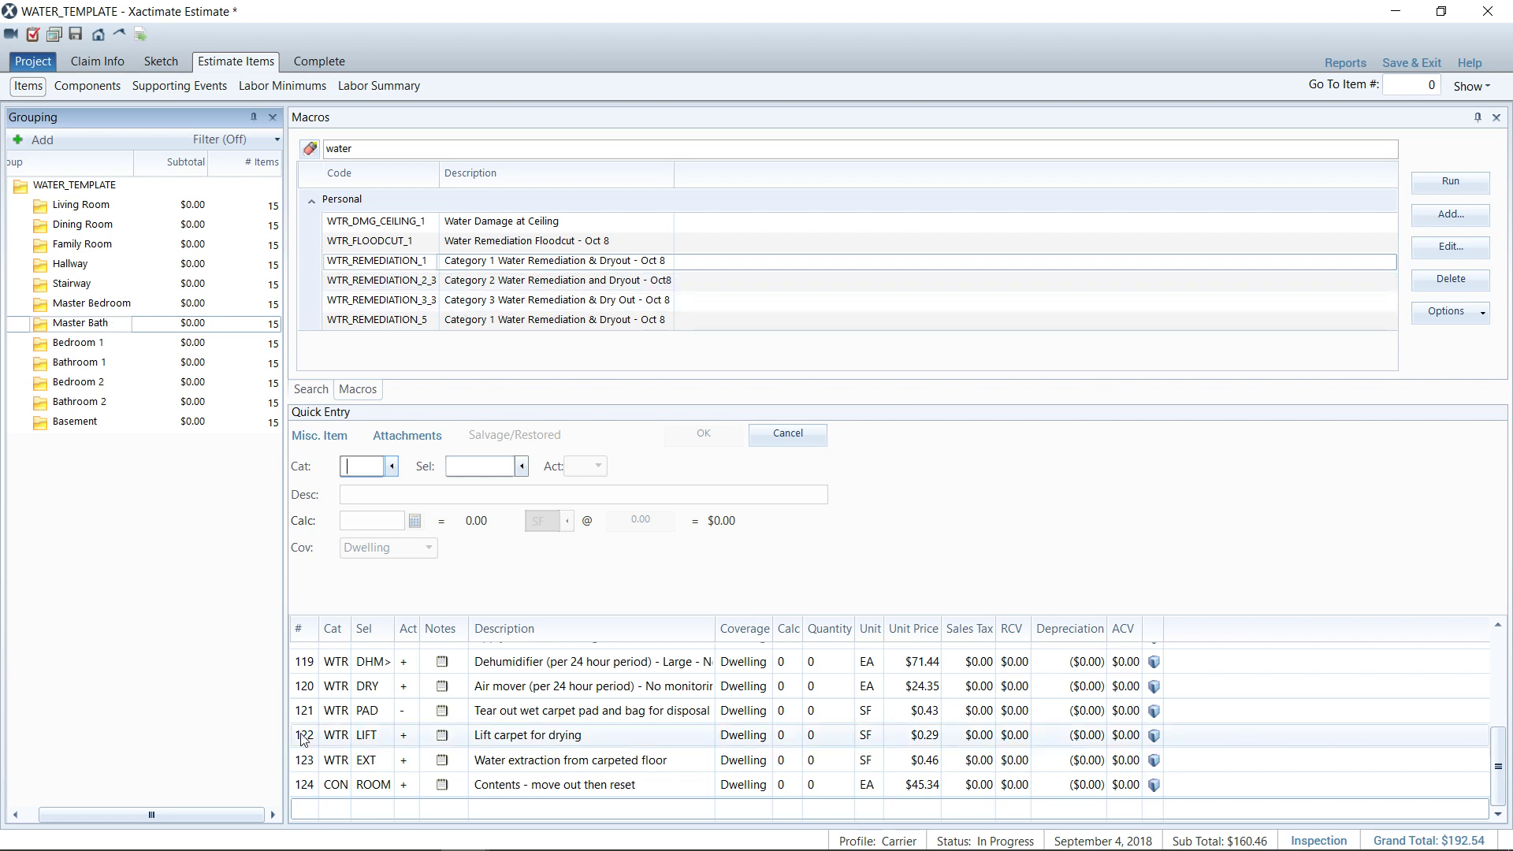
pyautogui.click(87, 343)
pyautogui.click(314, 760)
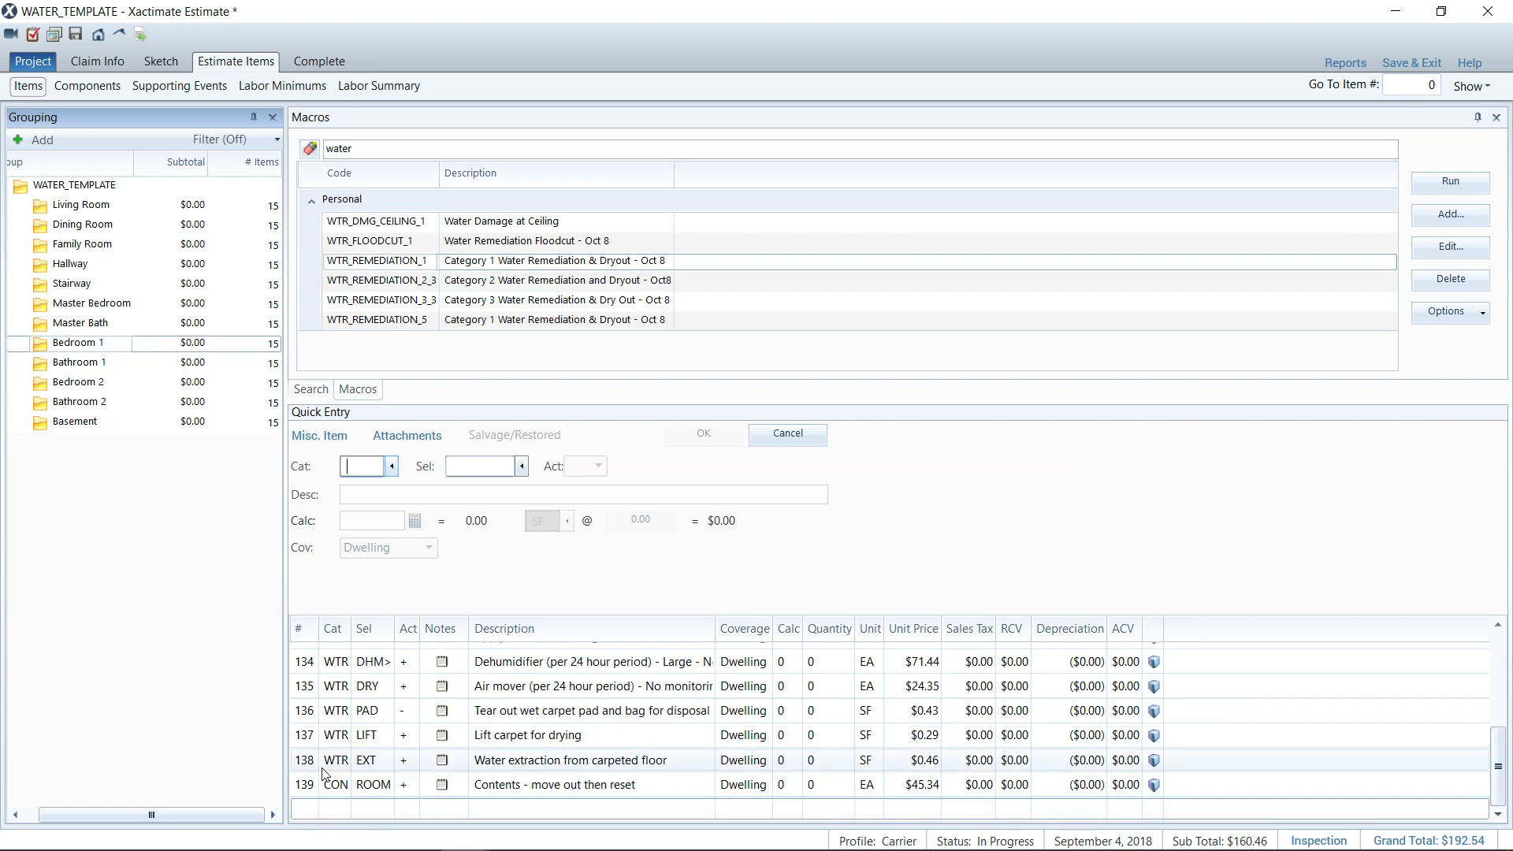
pyautogui.scroll(2, 310, 732)
pyautogui.click(72, 284)
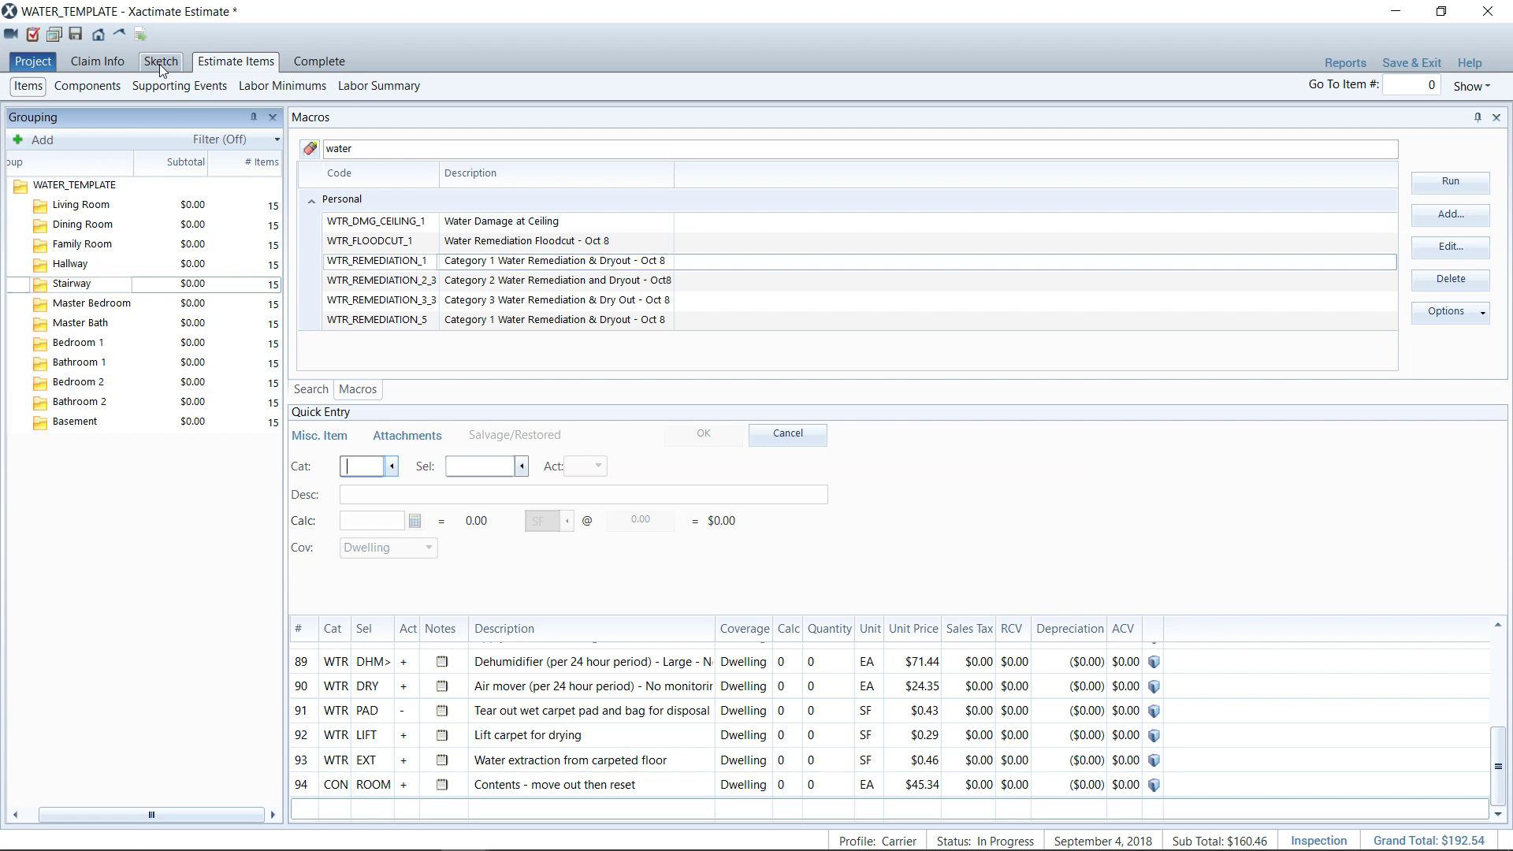
# Review the Claim Info and checkpoint price list options, leaving the price list unchanged.
pyautogui.click(116, 66)
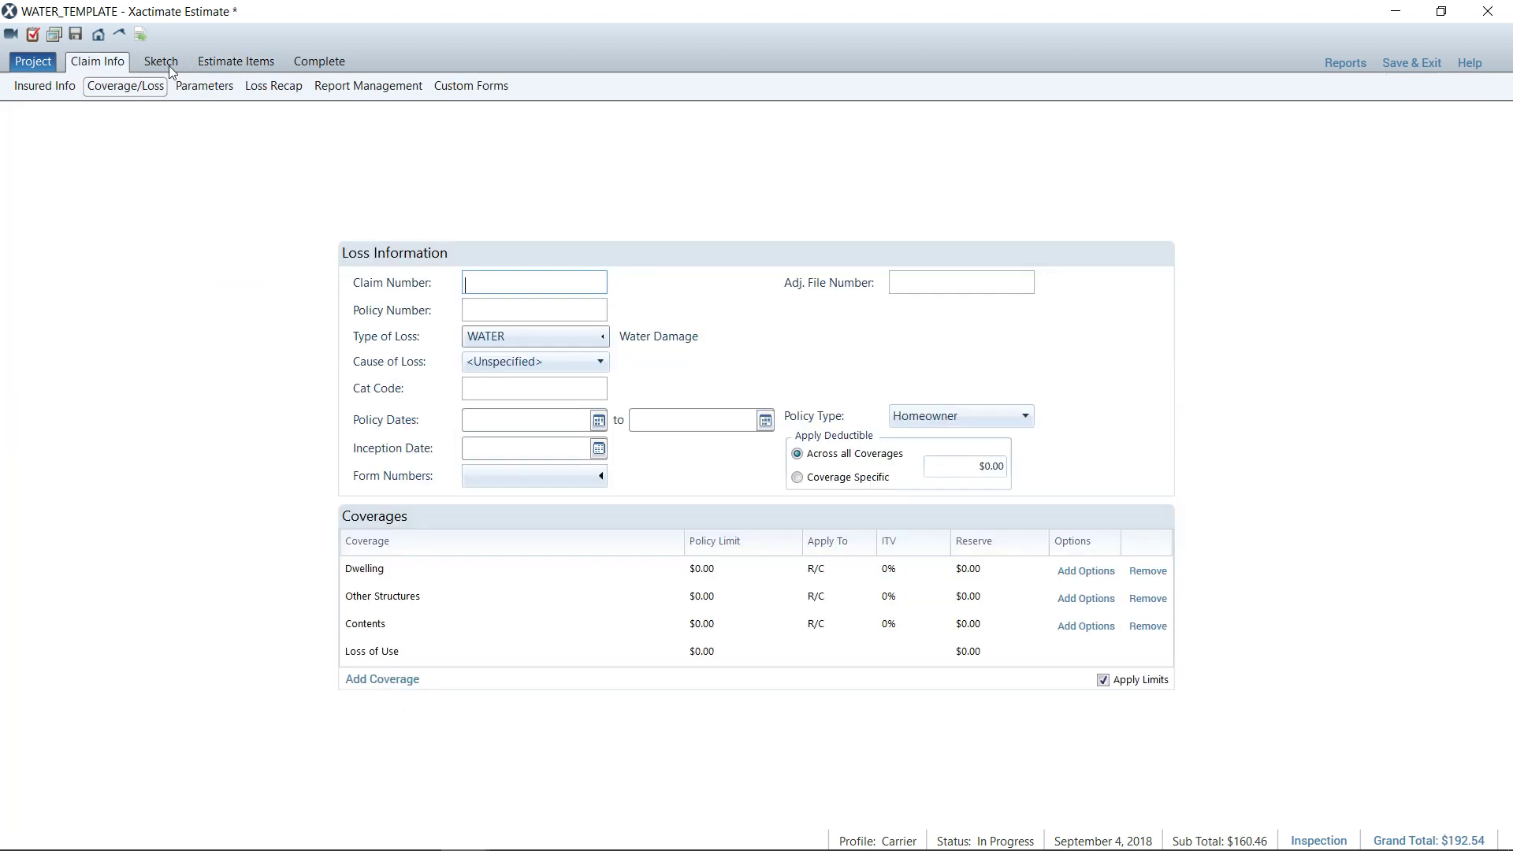
pyautogui.click(206, 86)
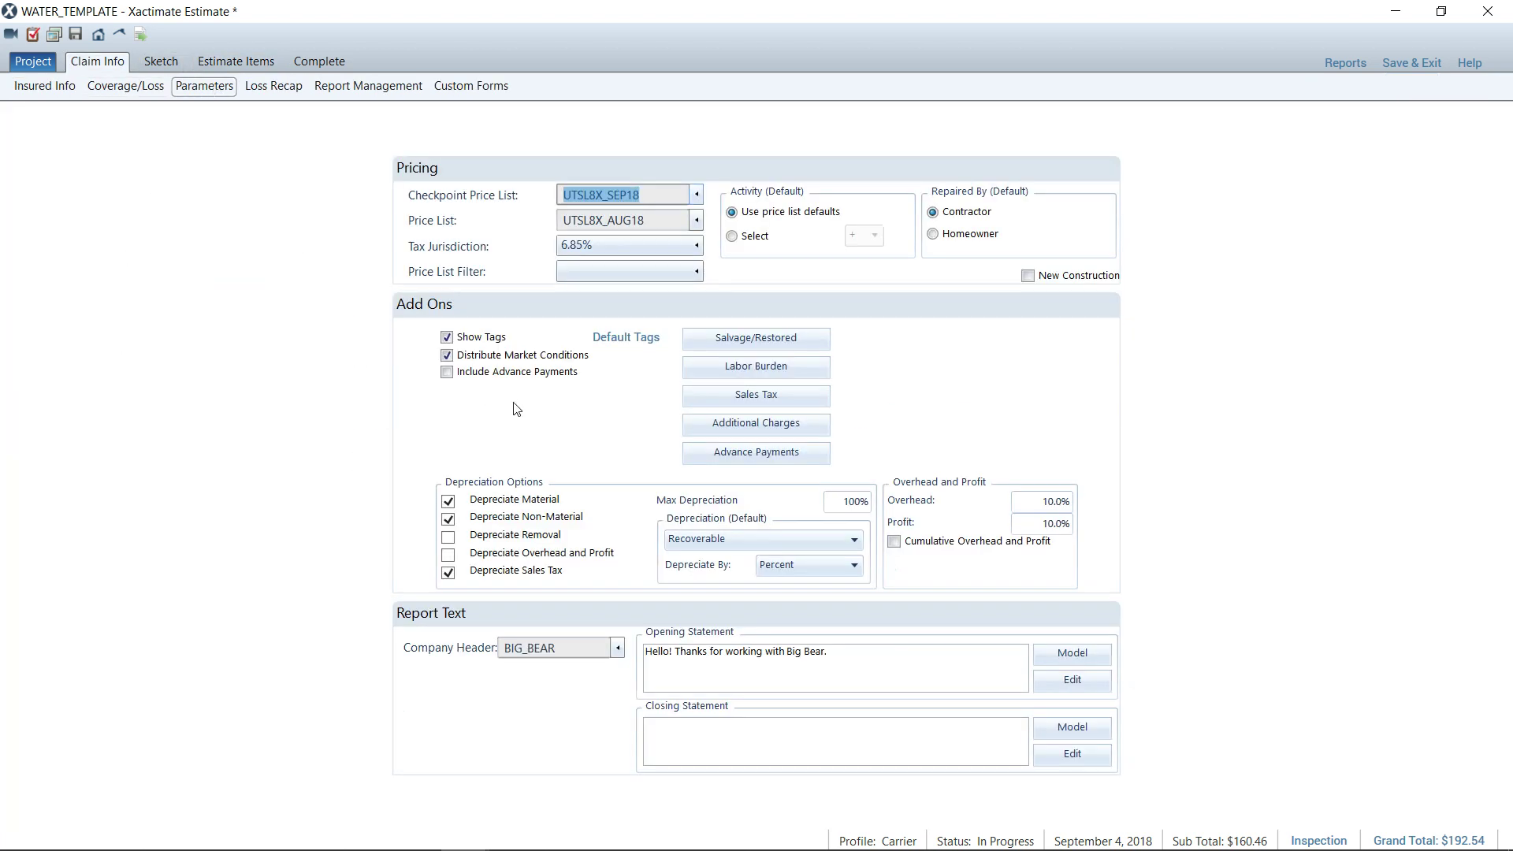
pyautogui.click(554, 657)
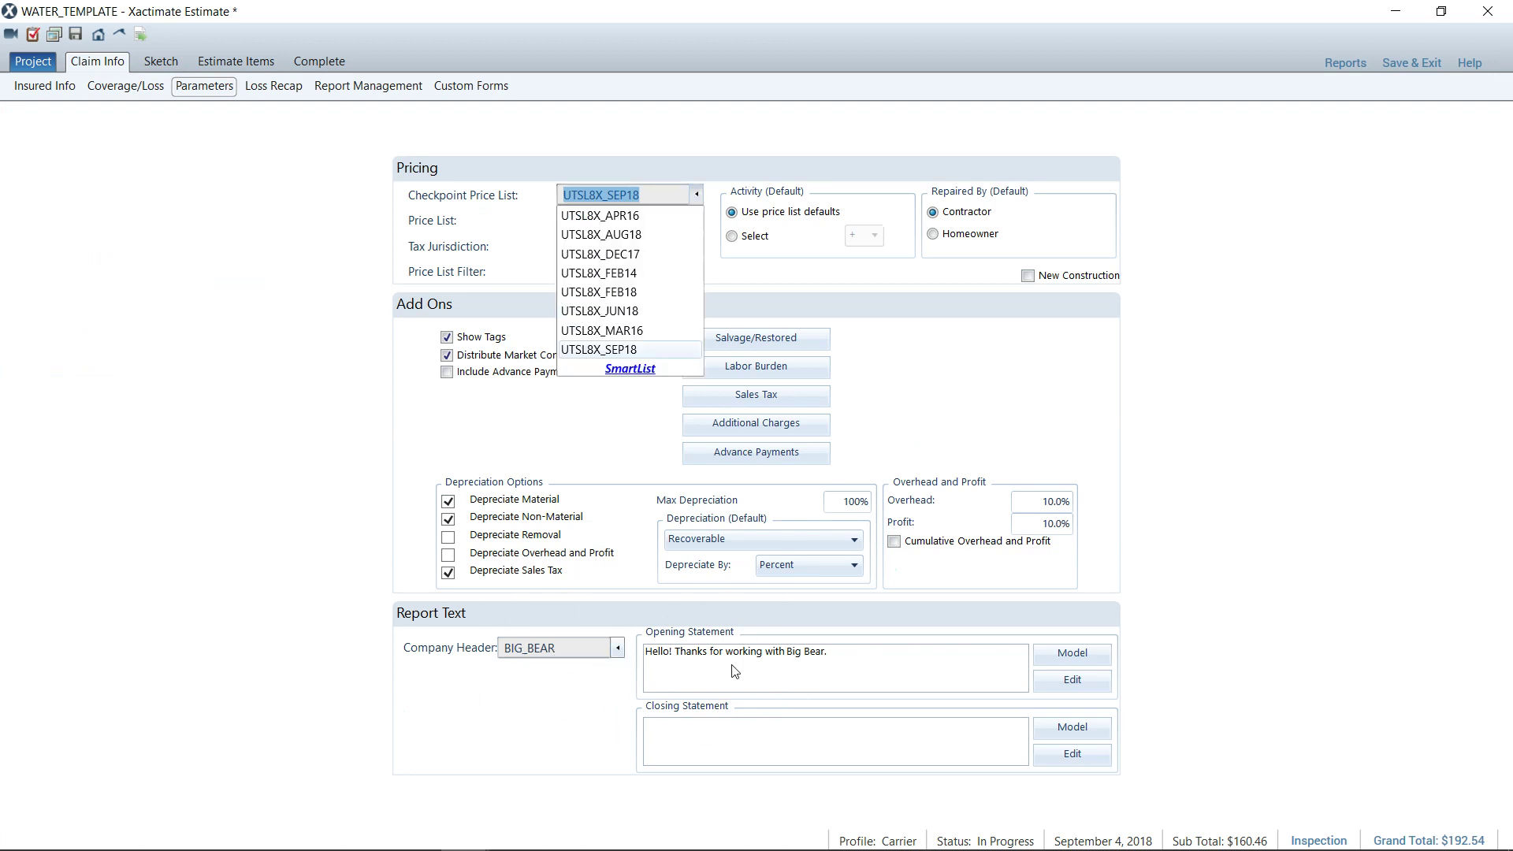
pyautogui.click(211, 328)
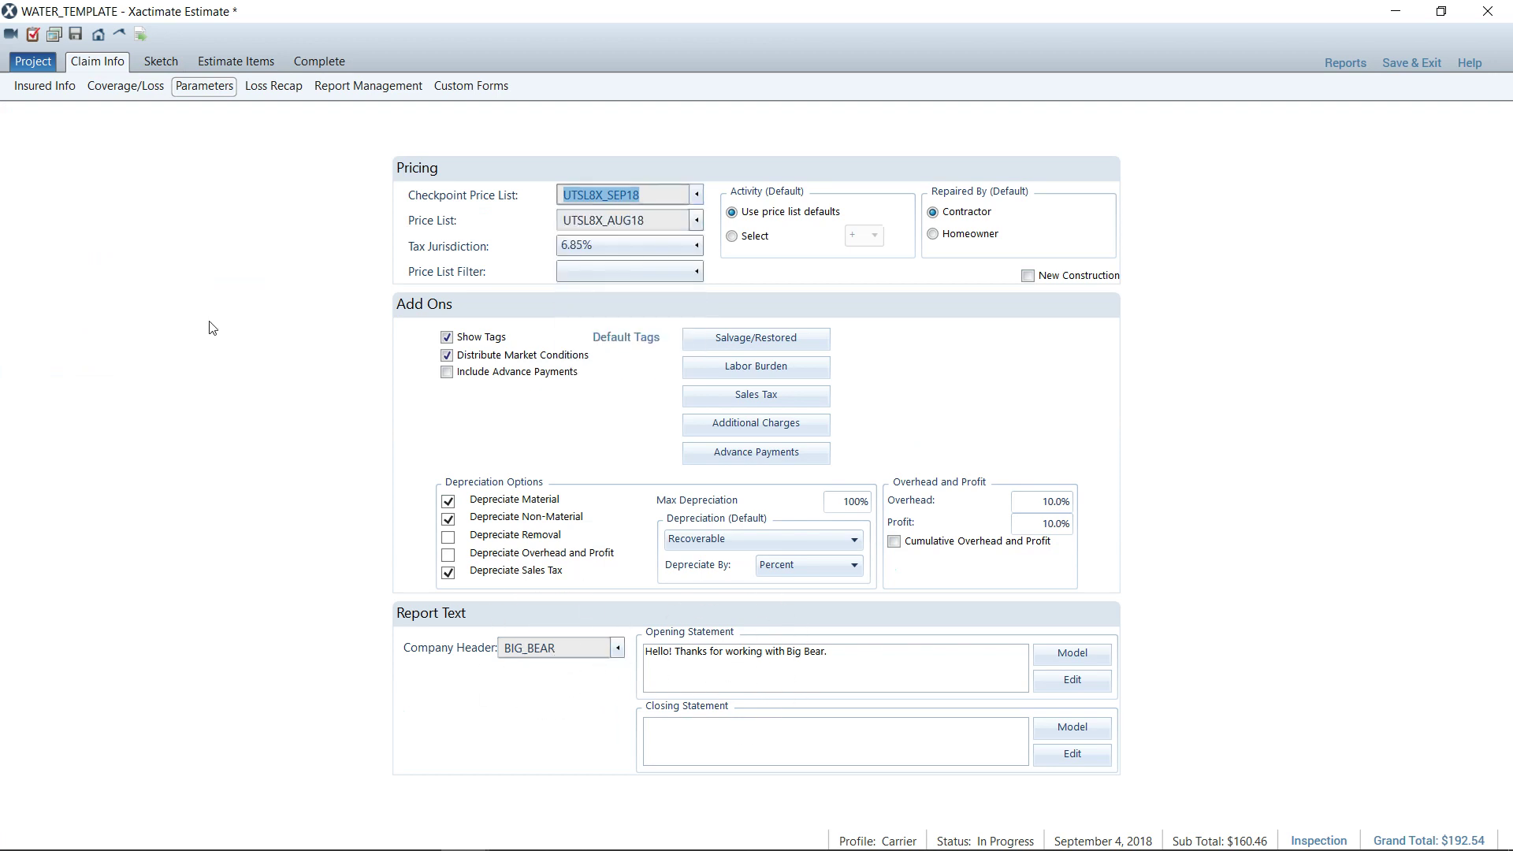
pyautogui.click(625, 227)
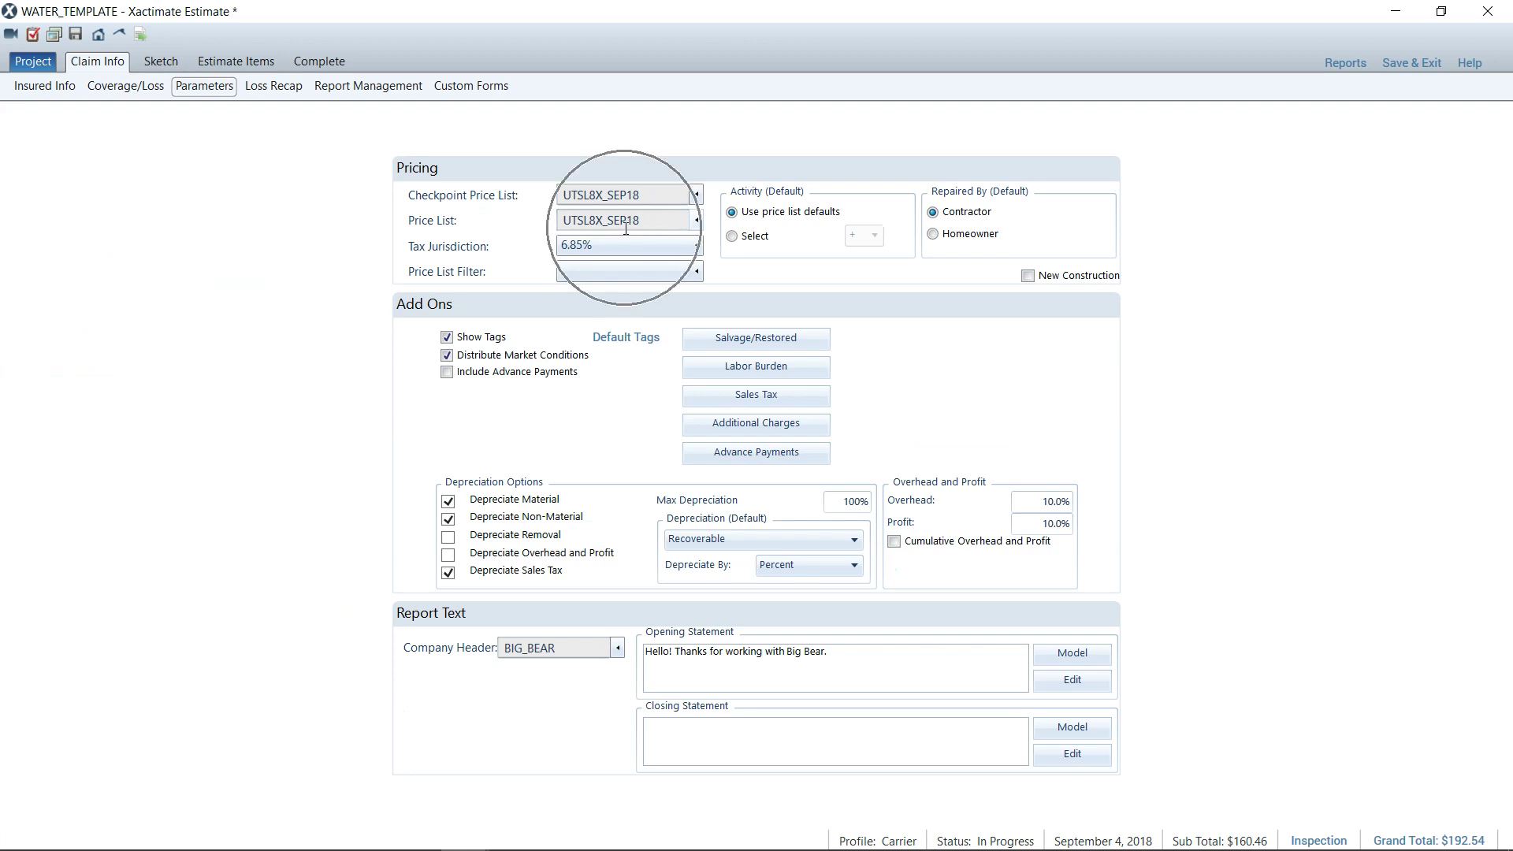
pyautogui.click(625, 227)
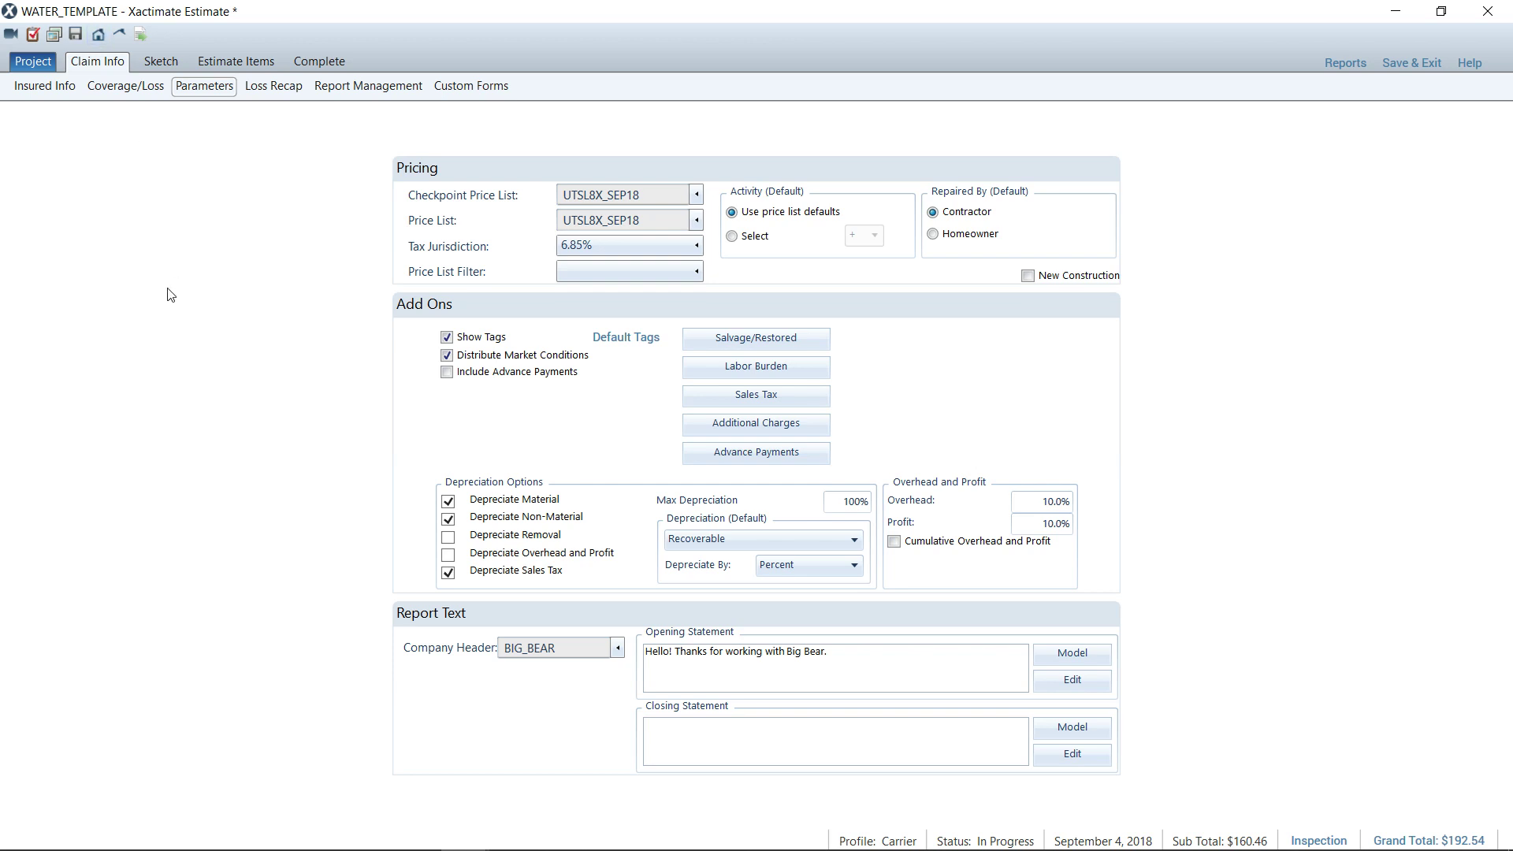
pyautogui.click(126, 88)
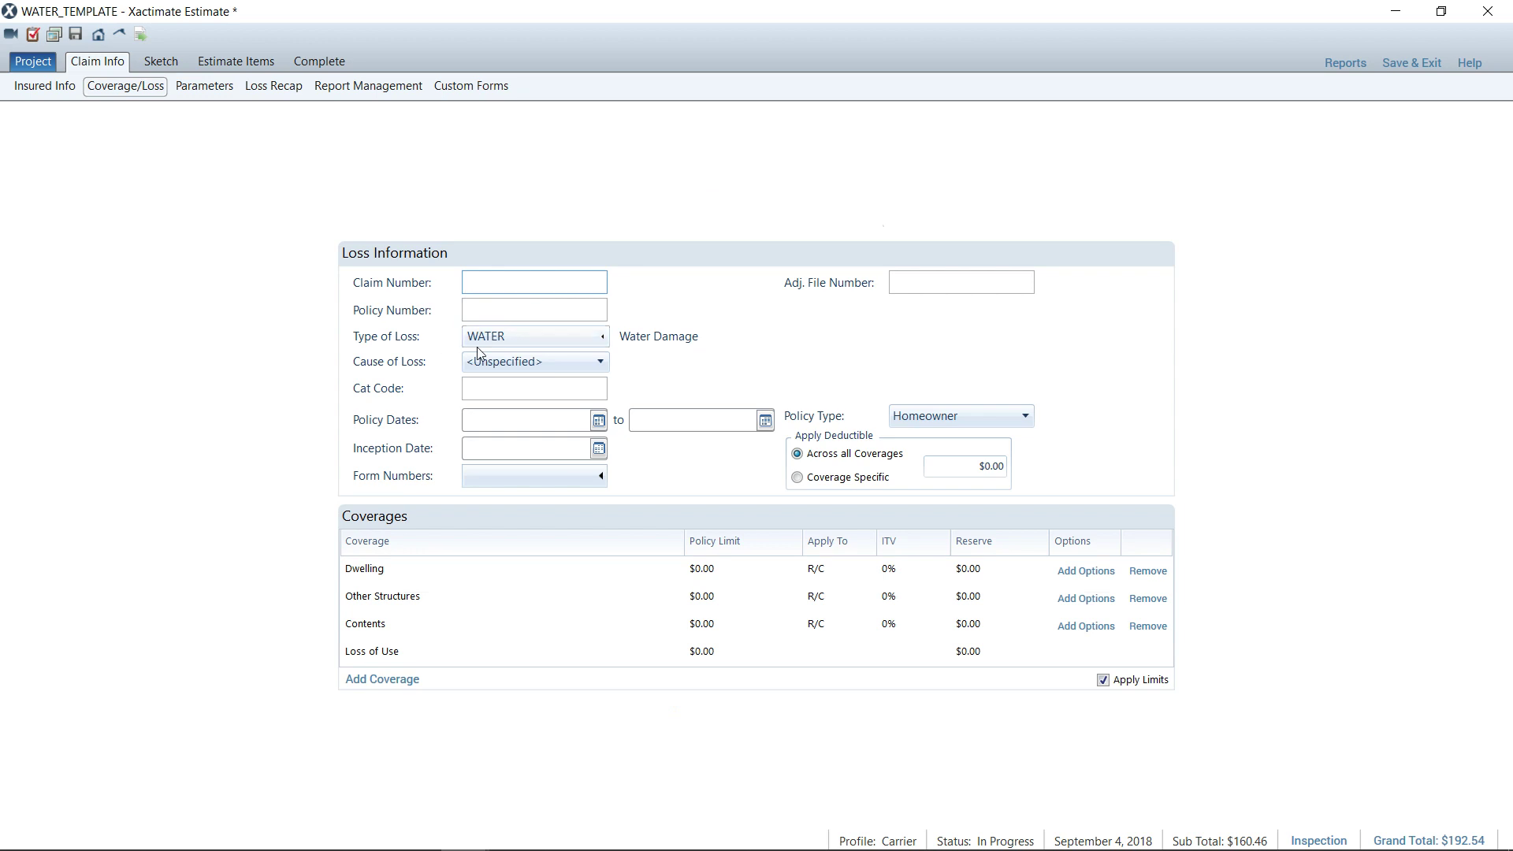
pyautogui.press('ctrl')
# Blank the insured's name, street, city, zip and date of loss, then return to Estimate Items.
pyautogui.click(44, 86)
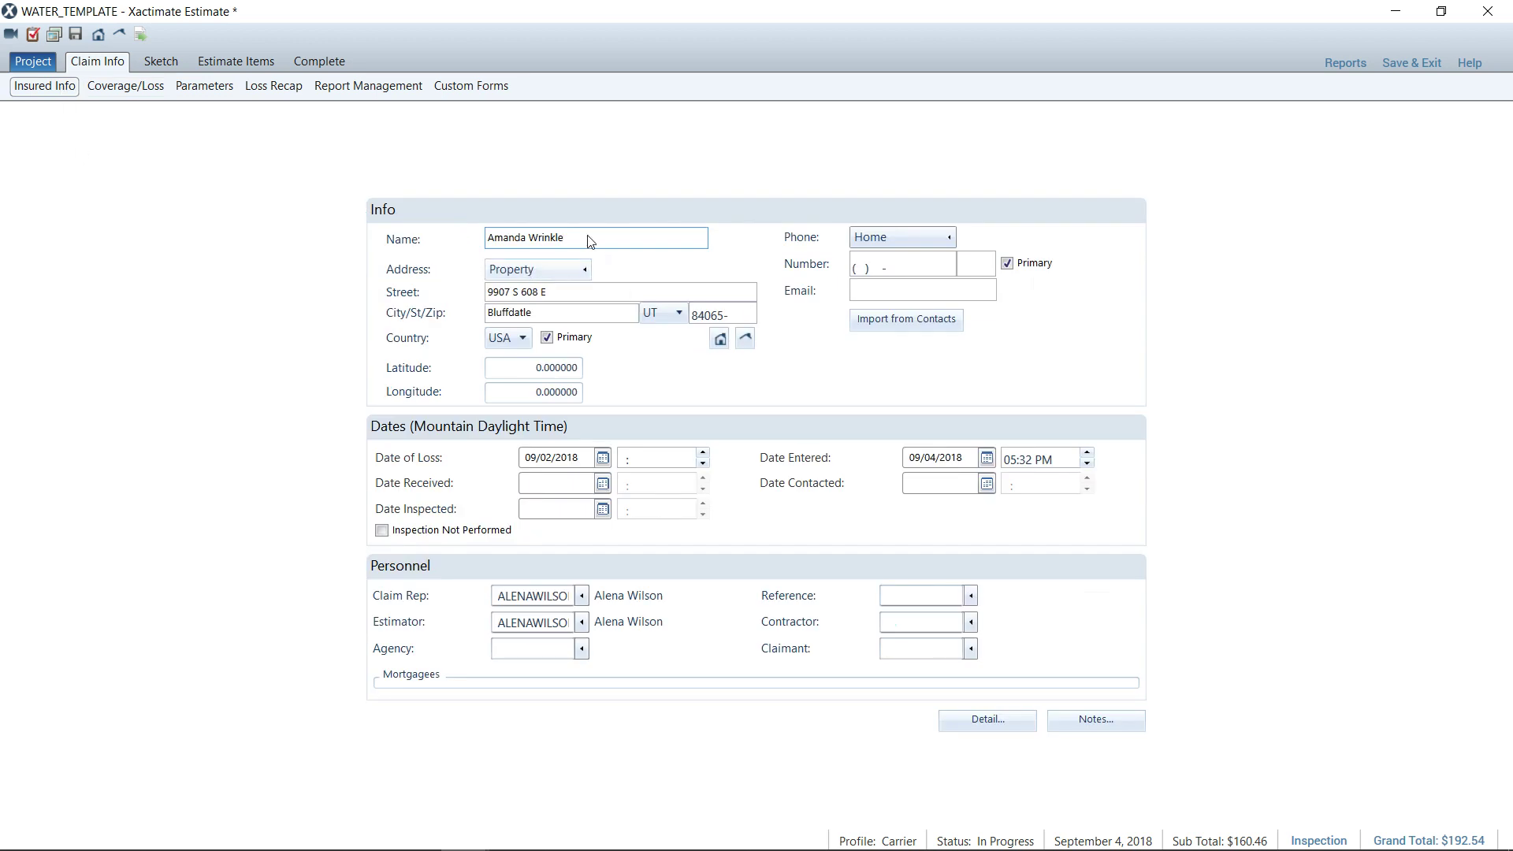
pyautogui.press('Delete')
pyautogui.moveTo(552, 293); pyautogui.dragTo(489, 295)
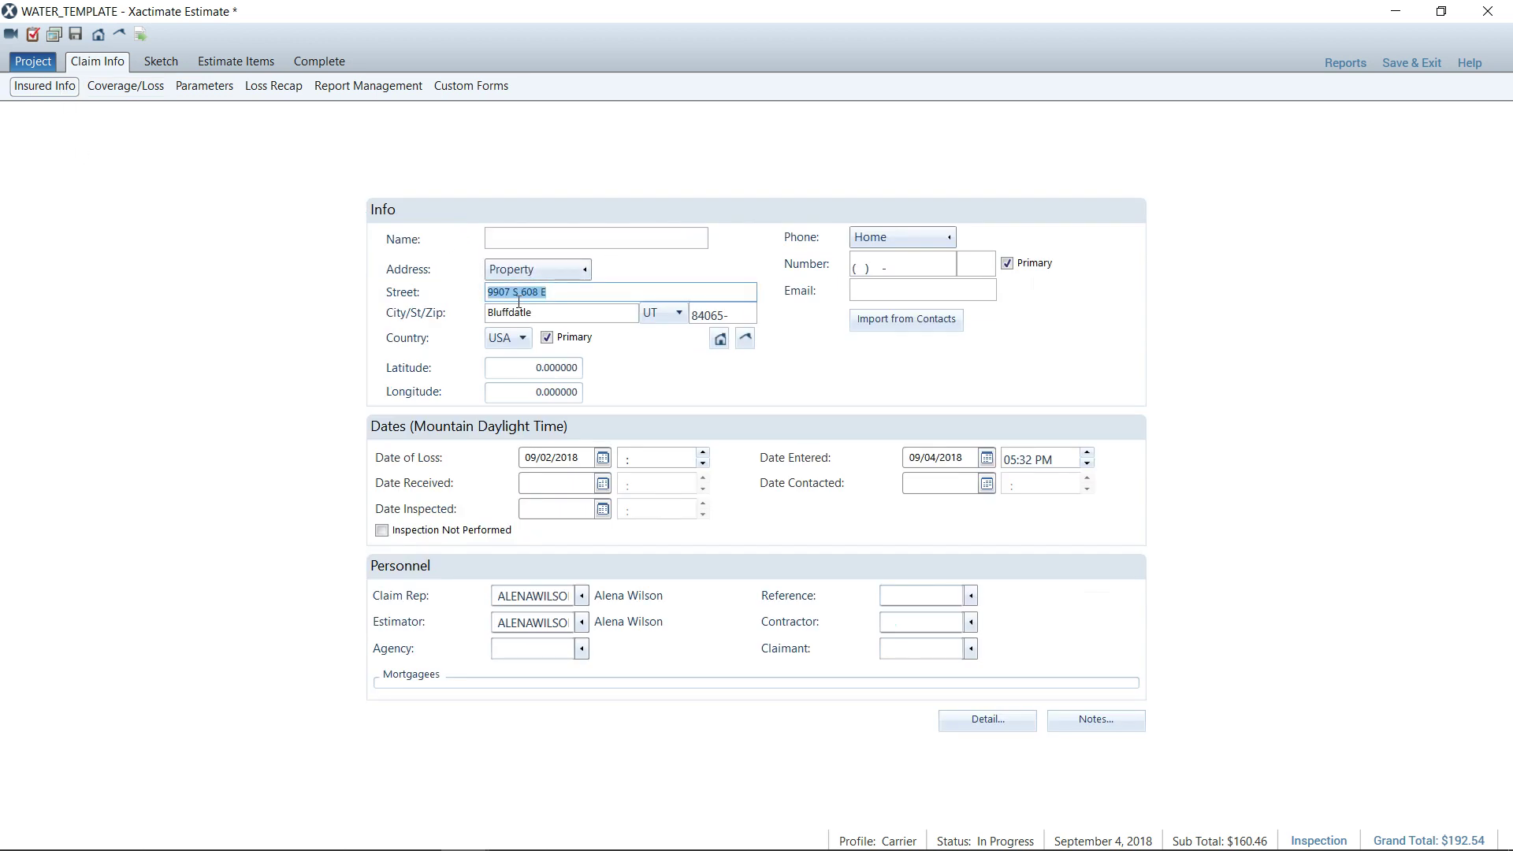
pyautogui.press('Delete')
pyautogui.press('Tab')
pyautogui.doubleClick(496, 315)
pyautogui.press('Delete')
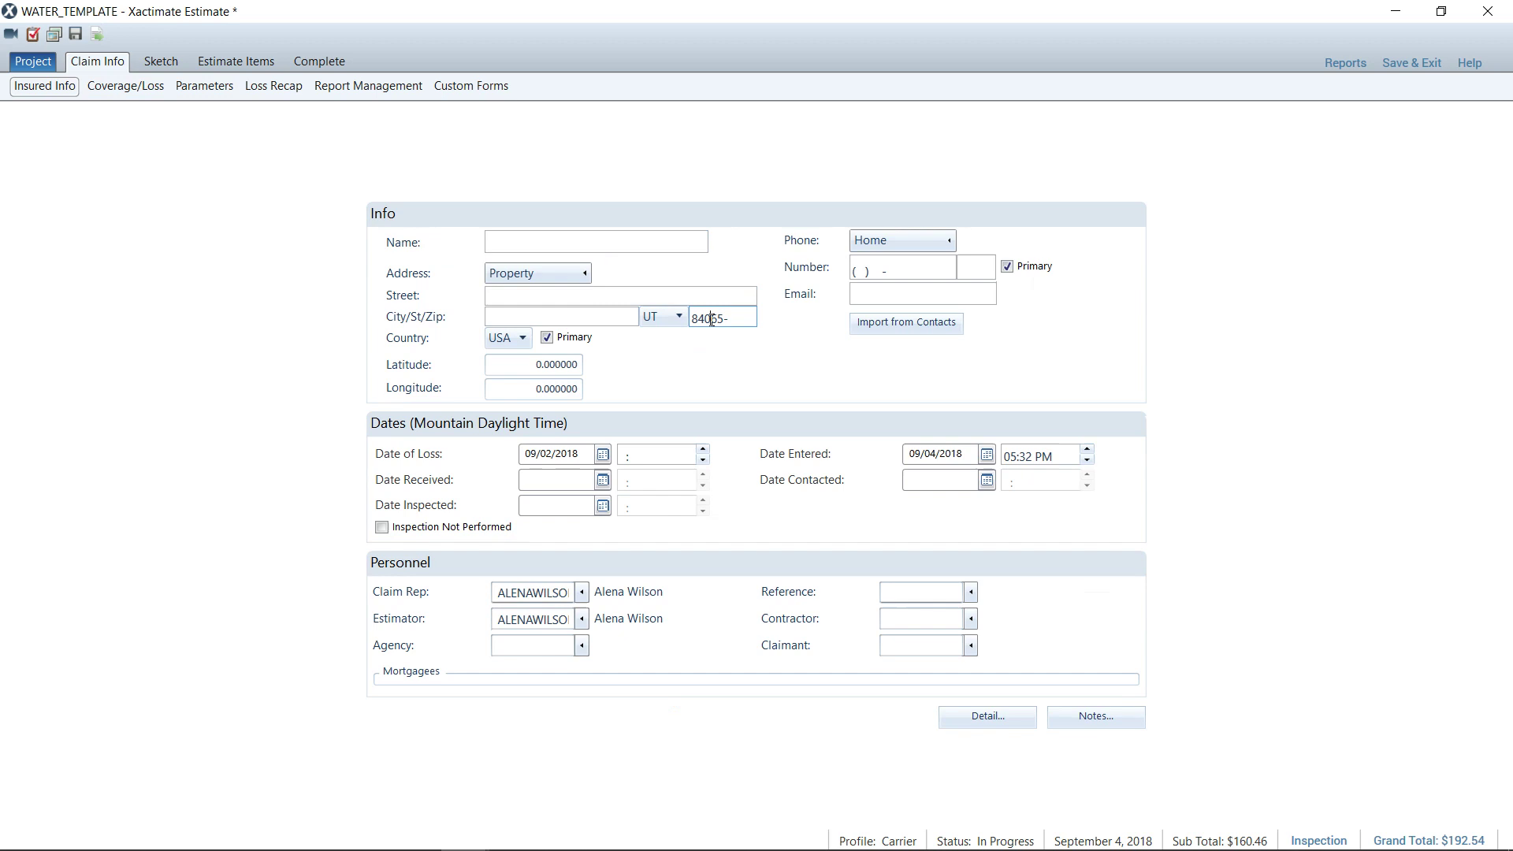
pyautogui.doubleClick(712, 318)
pyautogui.press('Delete')
pyautogui.doubleClick(555, 452)
pyautogui.press('Delete')
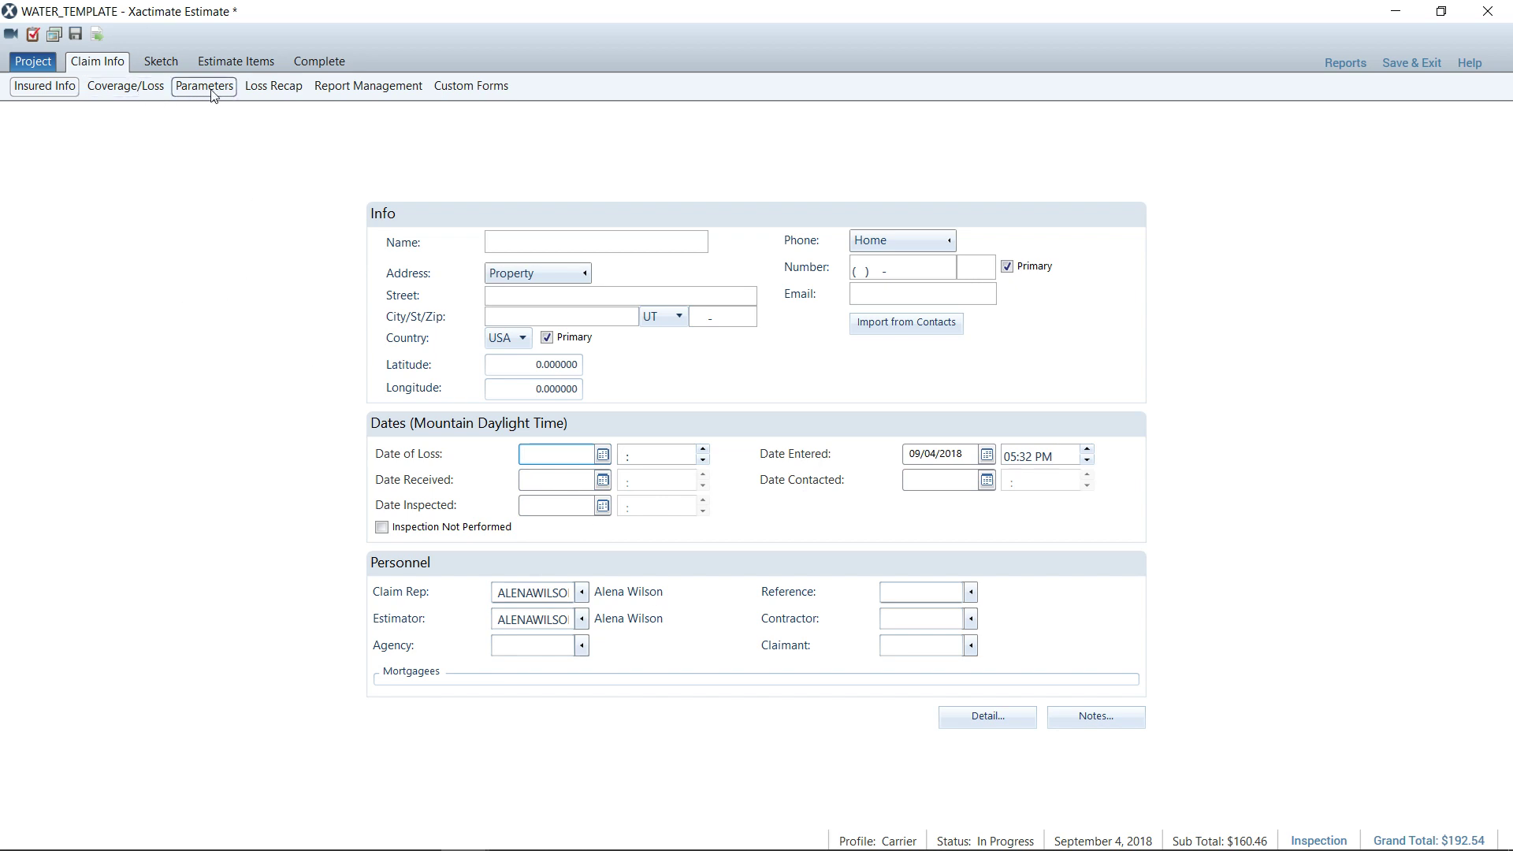
pyautogui.click(222, 68)
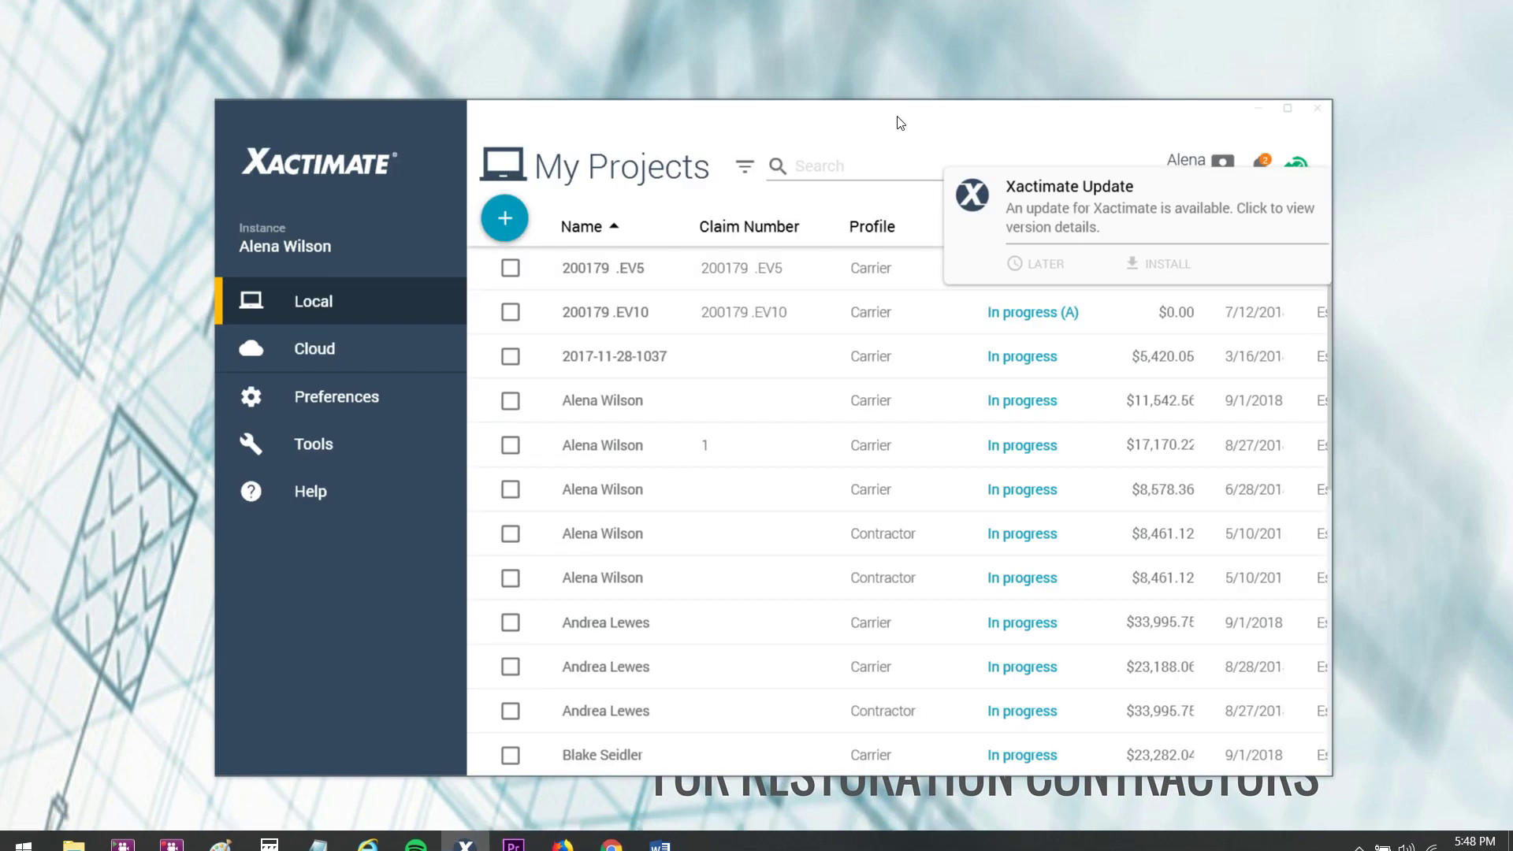
# Filter My Projects to WATER_TEMPLATE and select it, backing out of a first duplicate attempt.
pyautogui.click(896, 170)
pyautogui.write('water_')
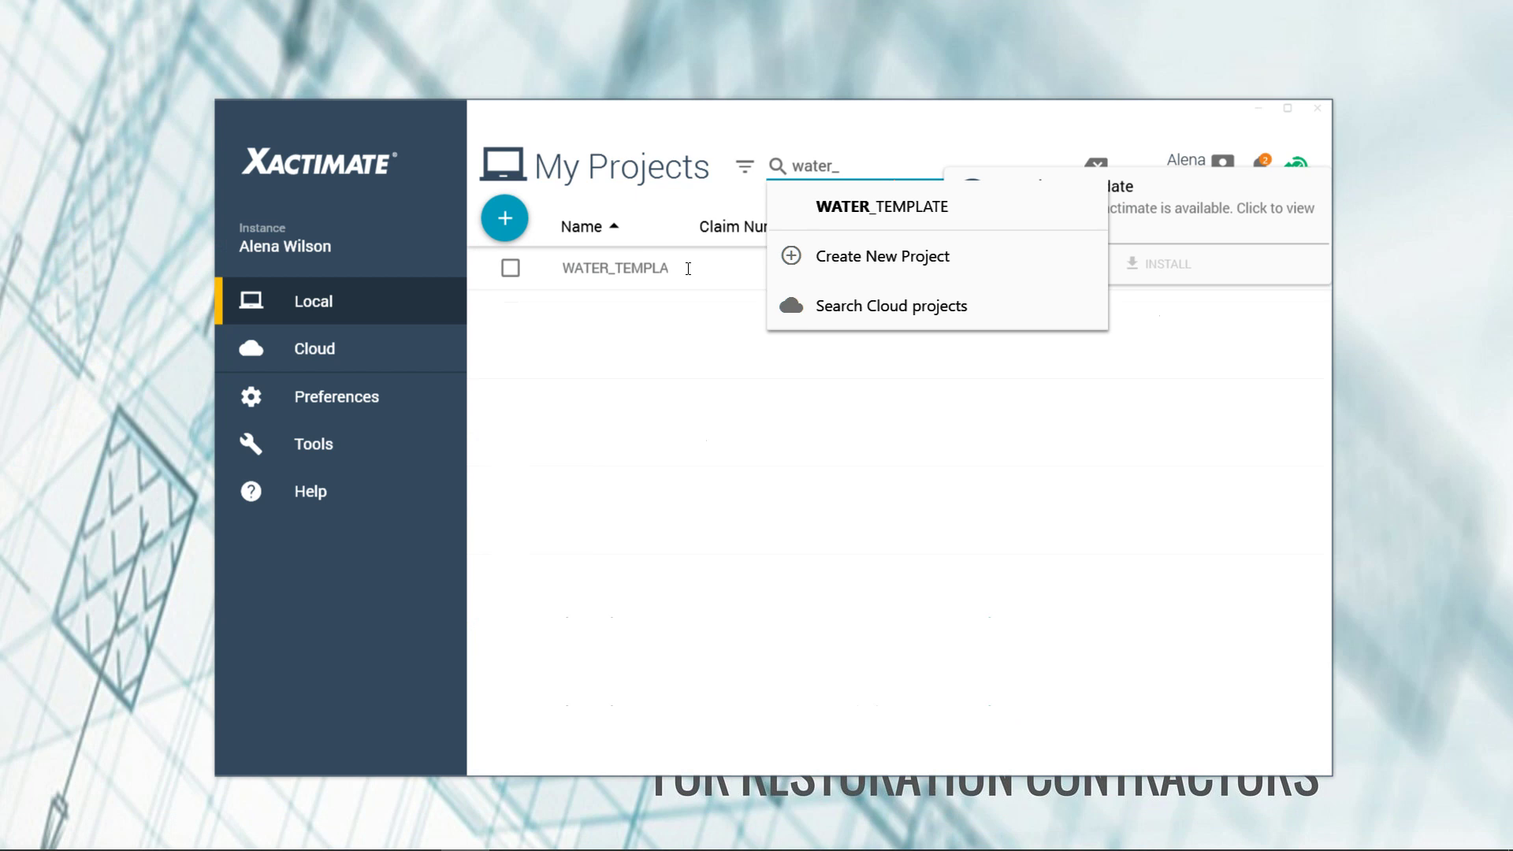
pyautogui.click(837, 208)
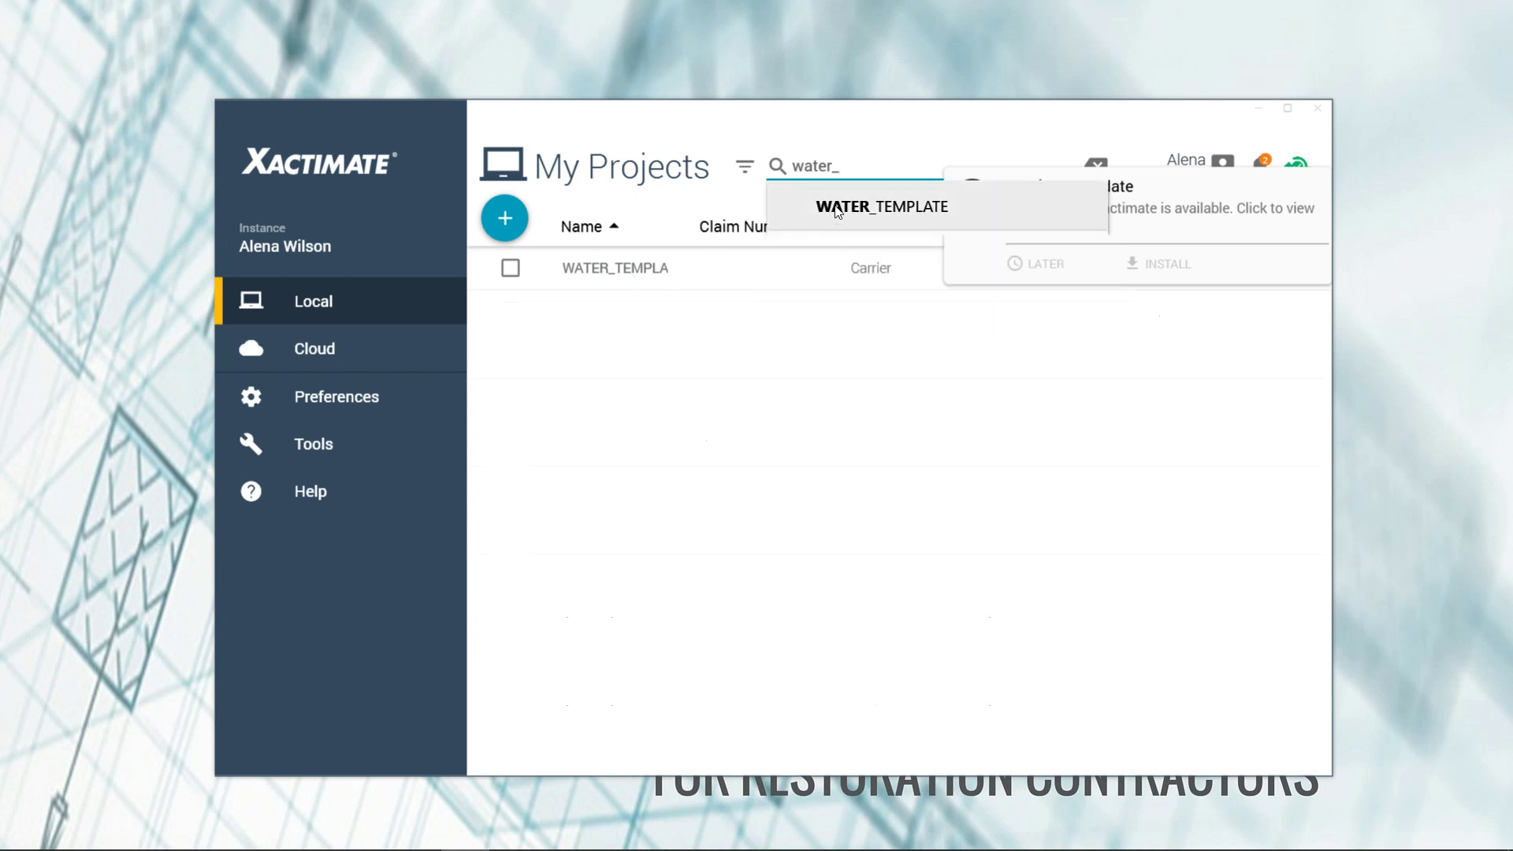
pyautogui.click(712, 285)
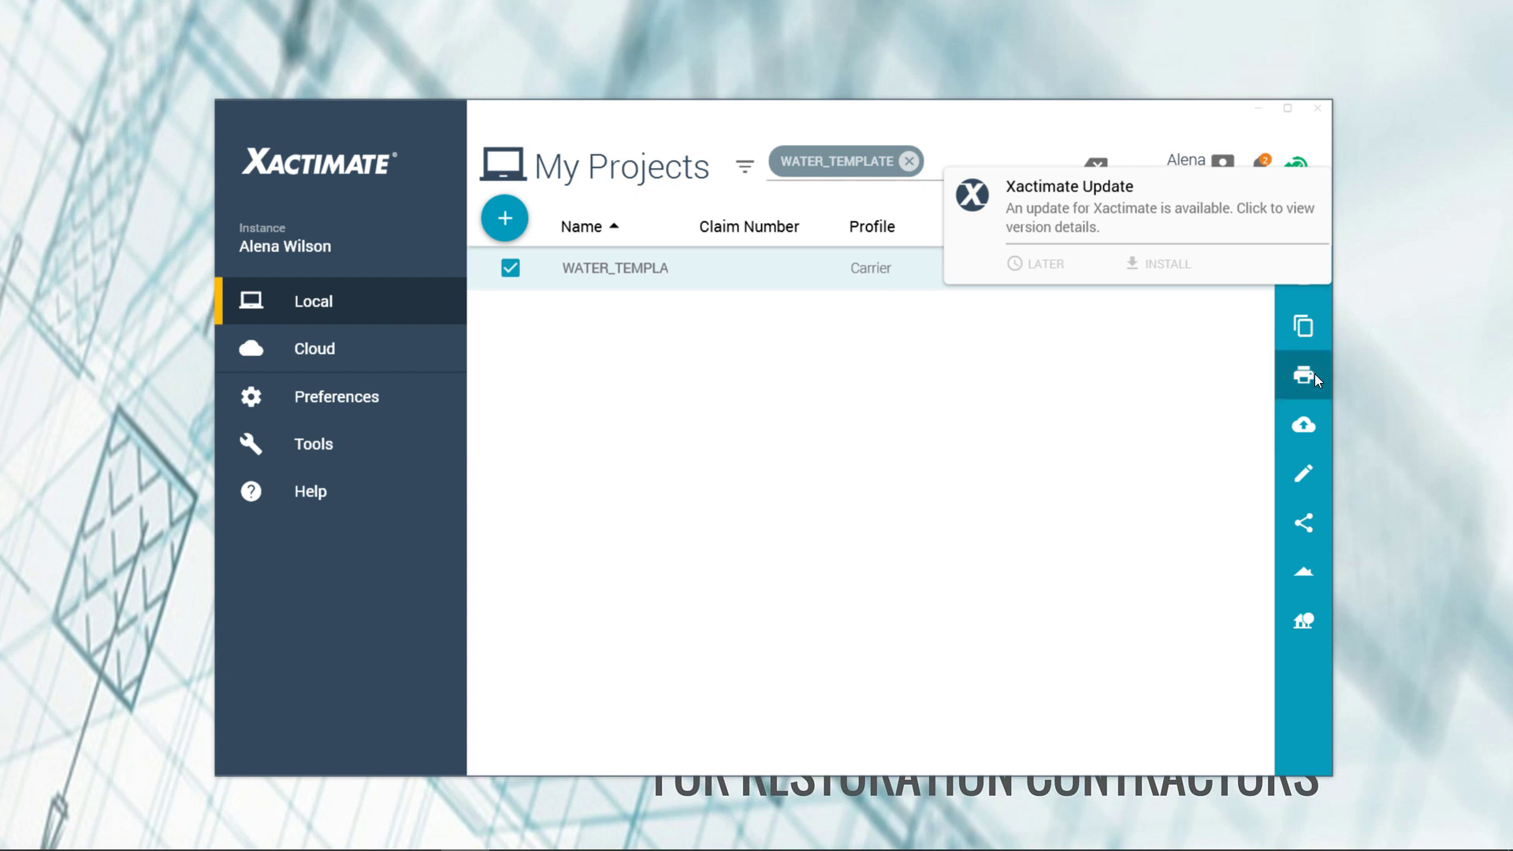
pyautogui.click(1302, 328)
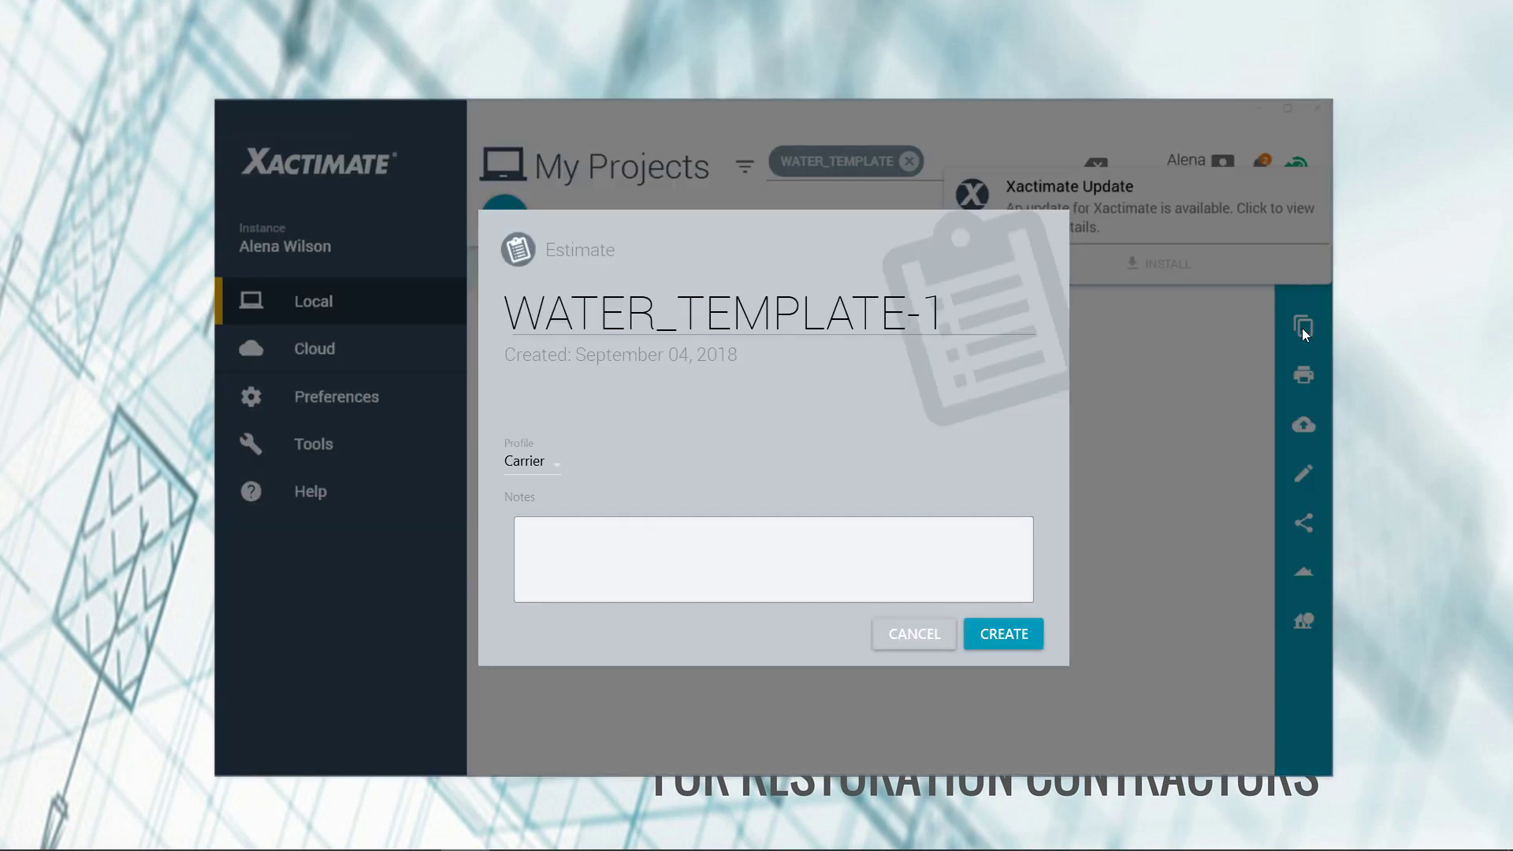
pyautogui.click(928, 648)
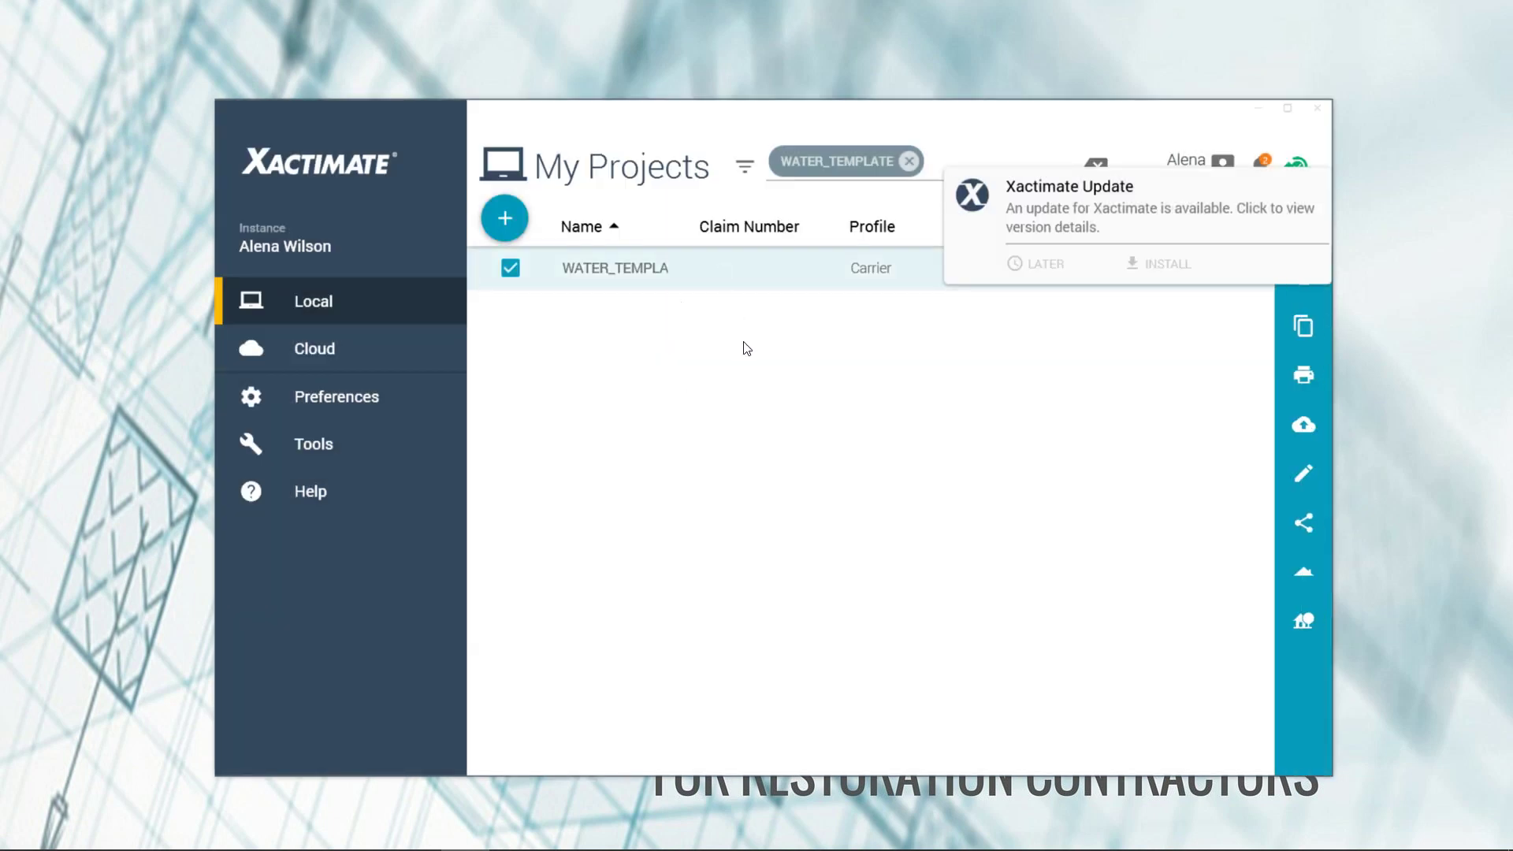
pyautogui.click(512, 267)
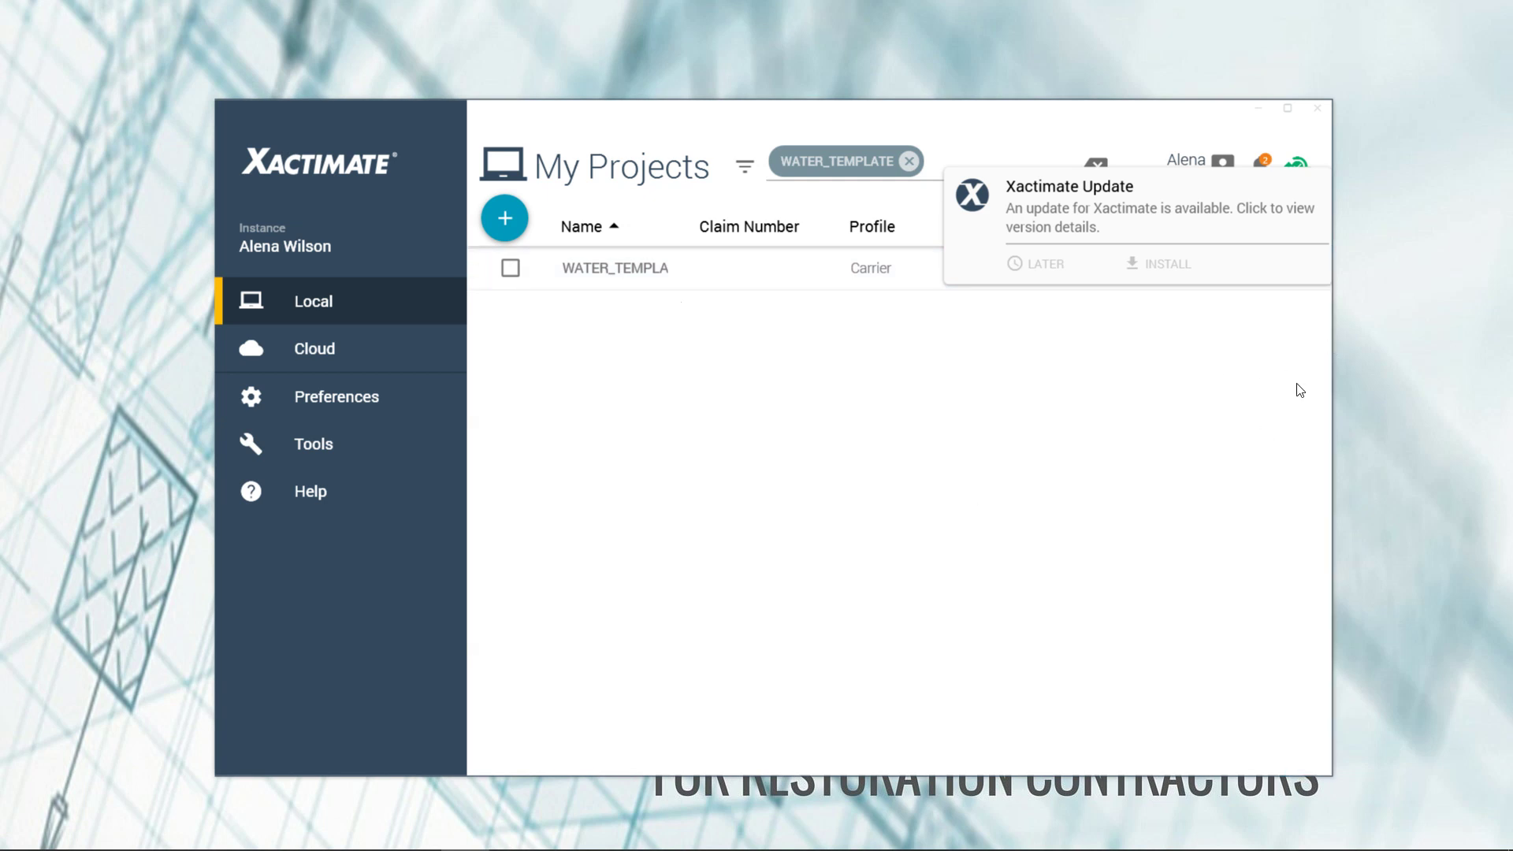
# Reselect WATER_TEMPLATE and duplicate it under the name WRINKLE_AMANDLE.
pyautogui.click(728, 273)
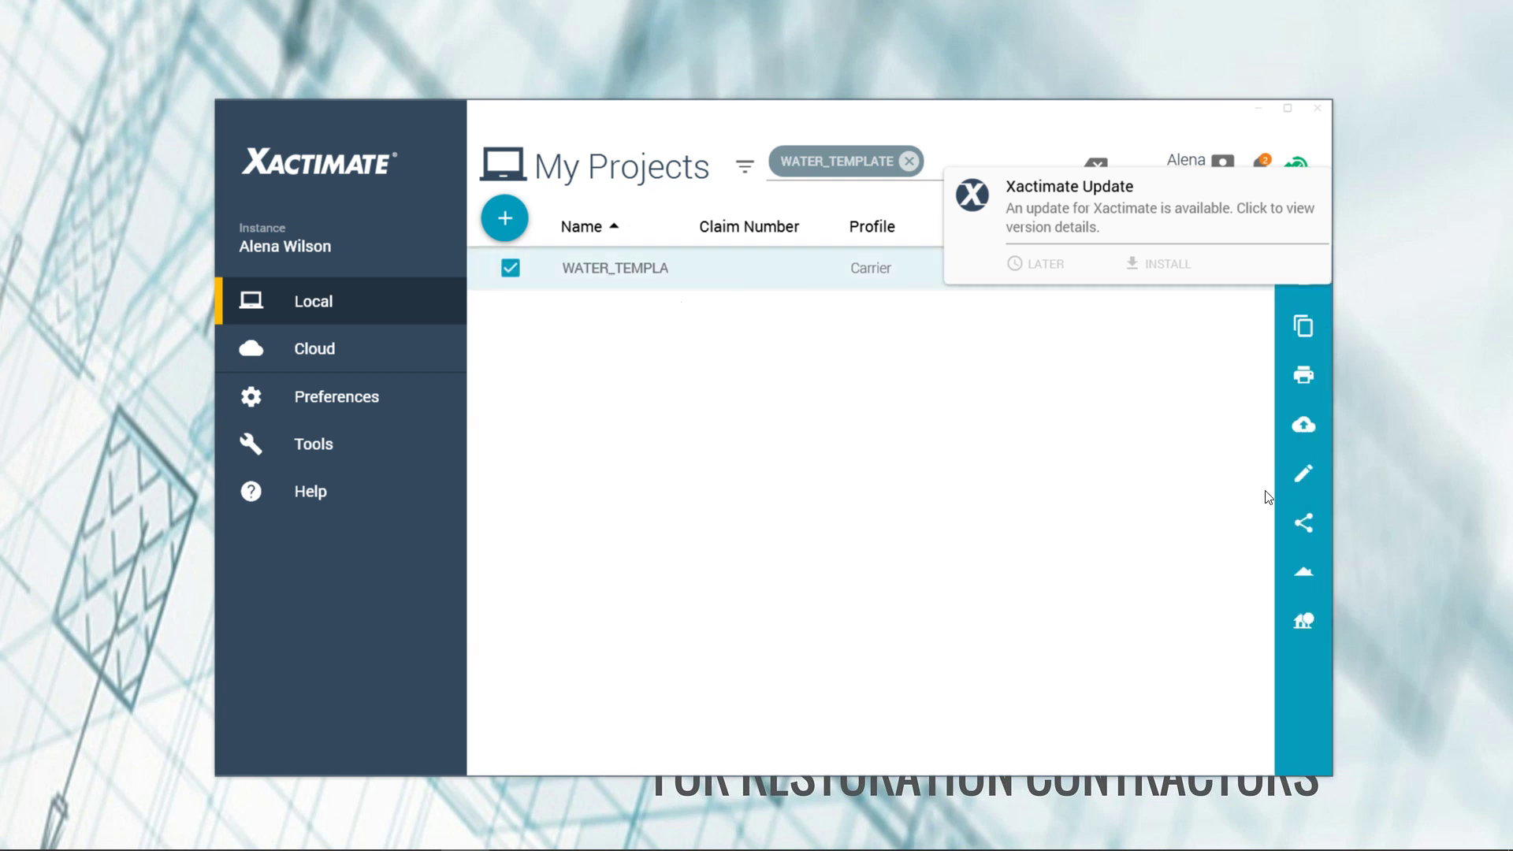
pyautogui.click(1303, 327)
pyautogui.tripleClick(691, 307)
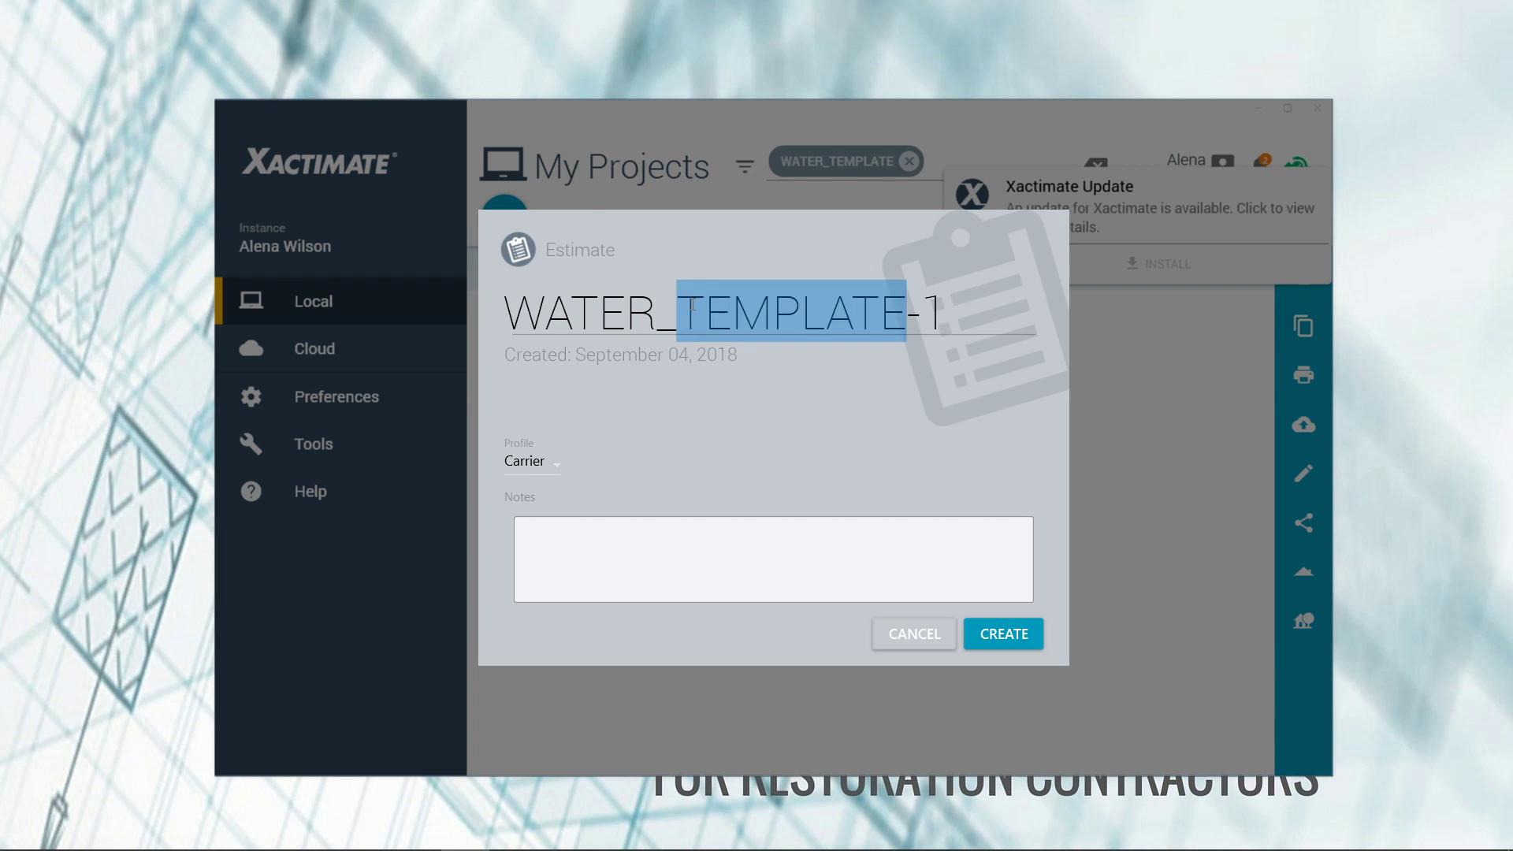
pyautogui.write('W')
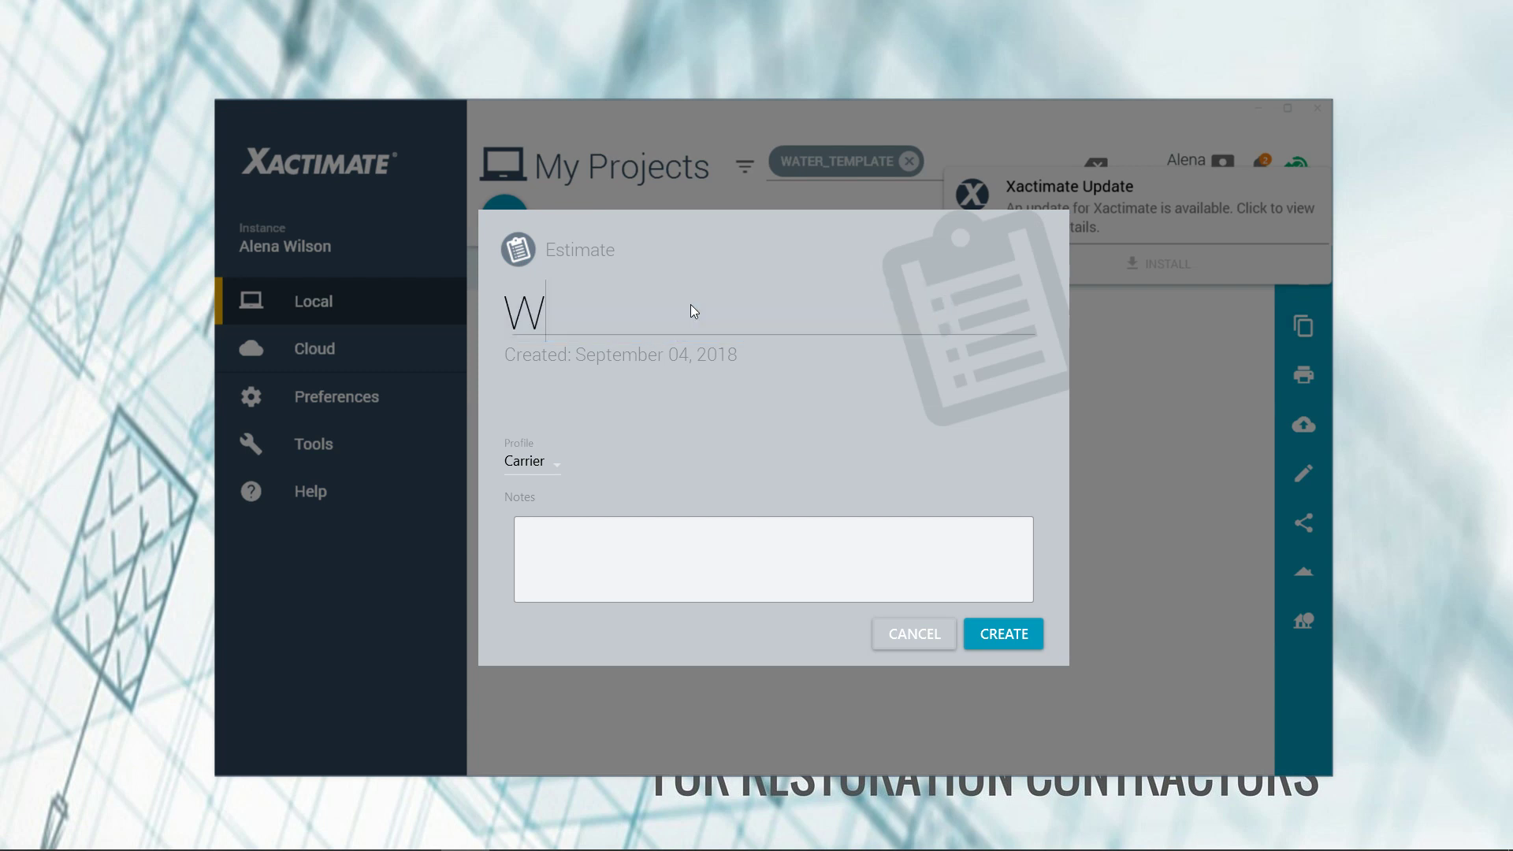
pyautogui.write('RINKLE_AMA')
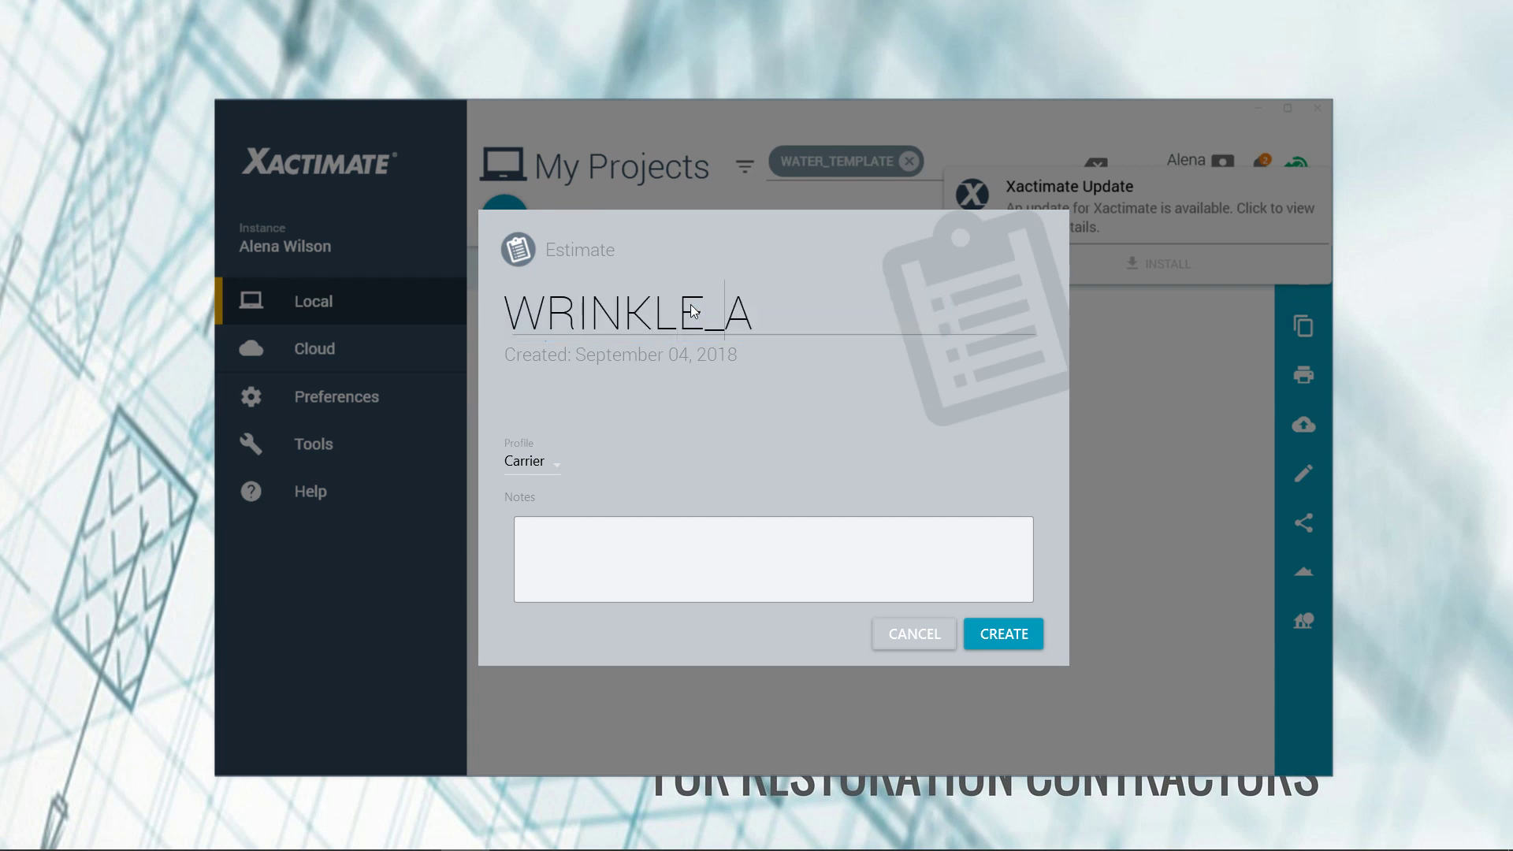
pyautogui.press('BackSpace')
pyautogui.write('MANDLE')
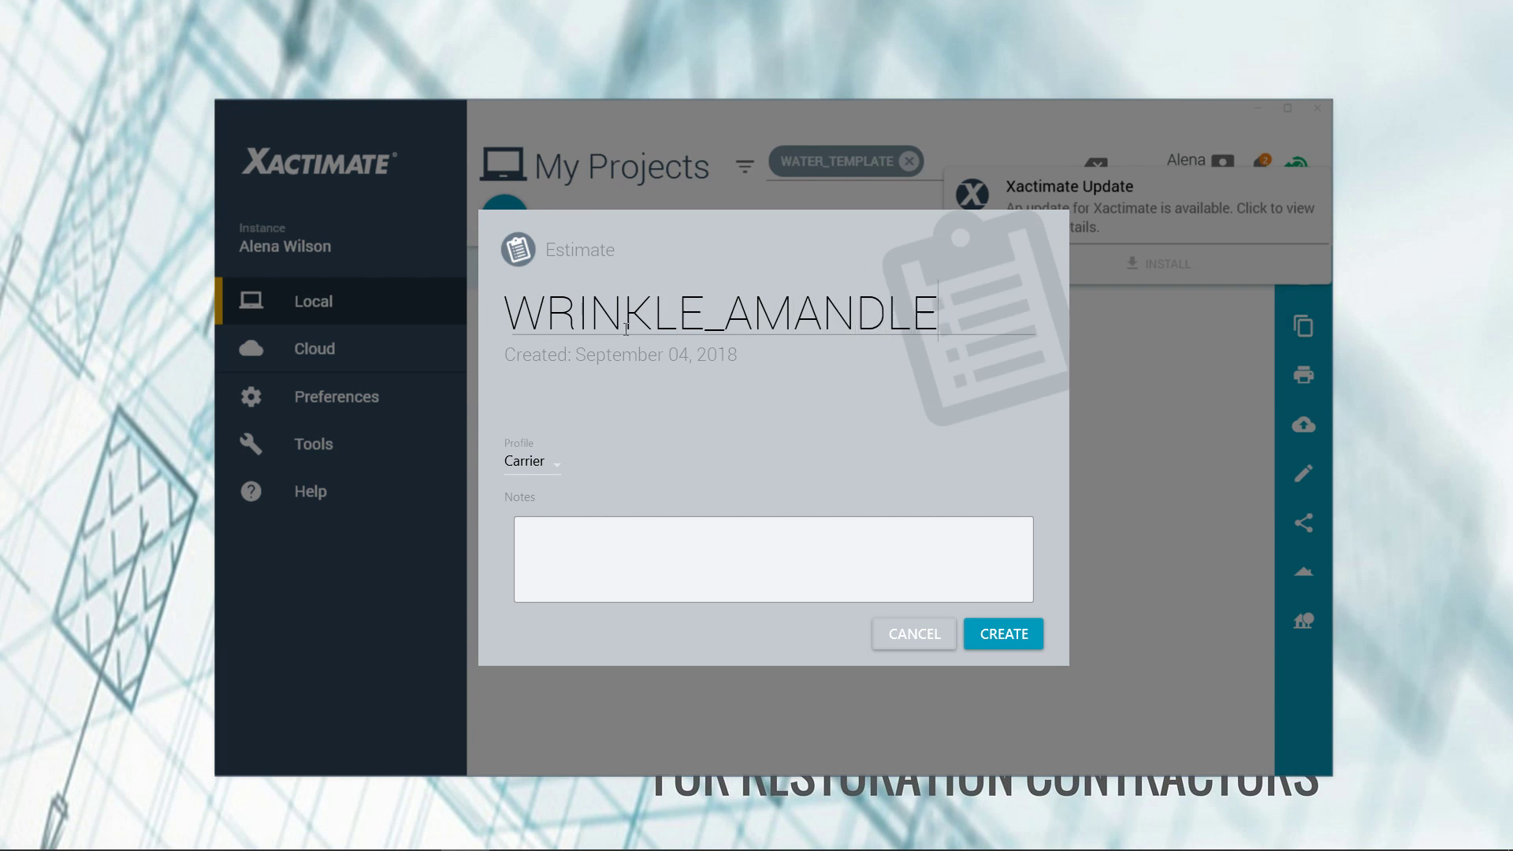
pyautogui.click(1001, 634)
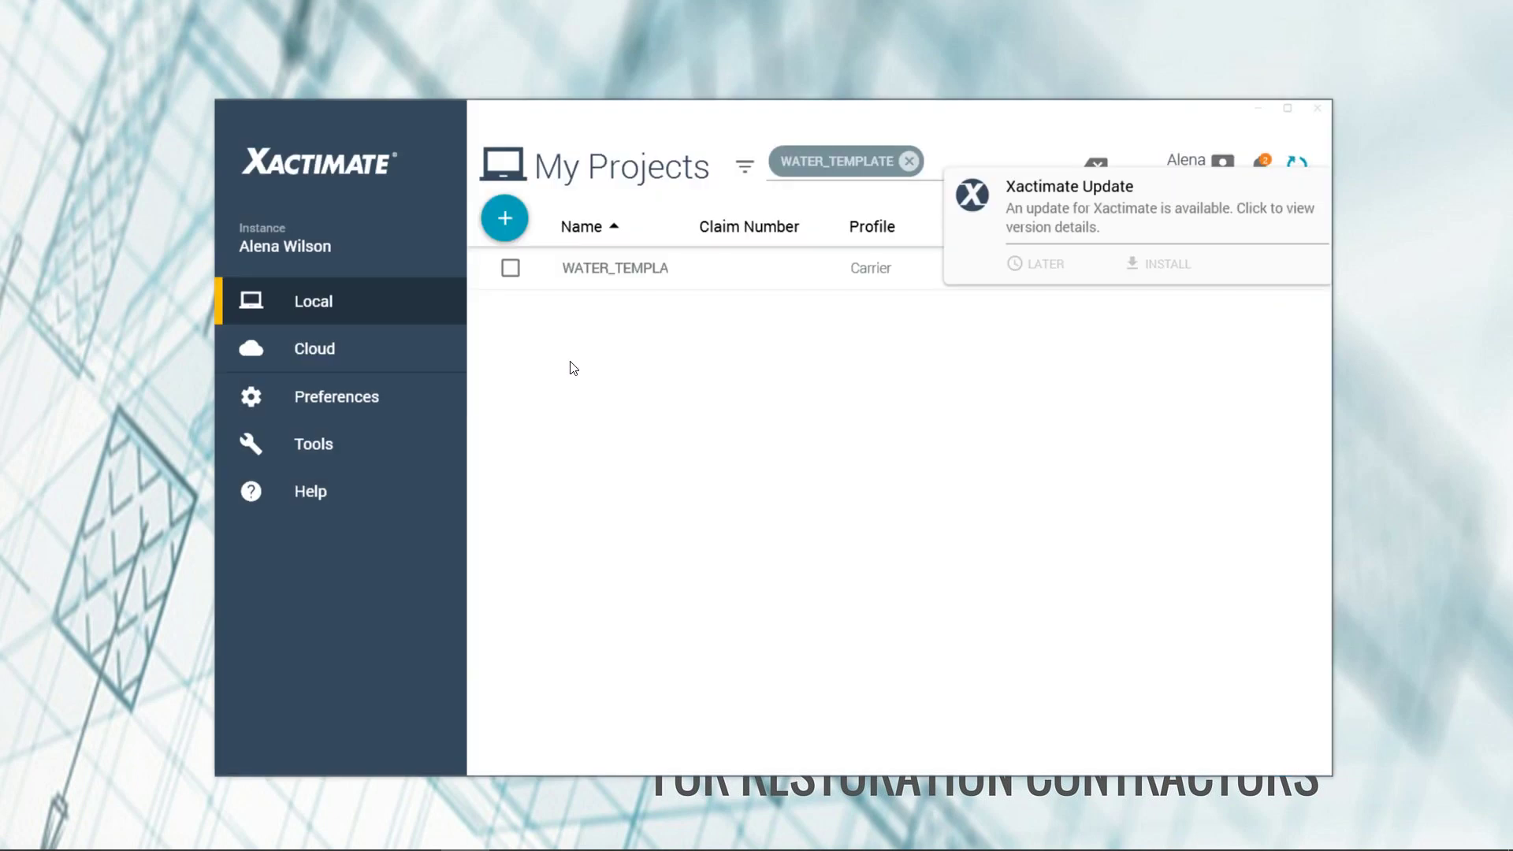
# Search projects for 'wrinkle', open WRINKLE_AMANDLE, and view its Claim Info form.
pyautogui.click(910, 161)
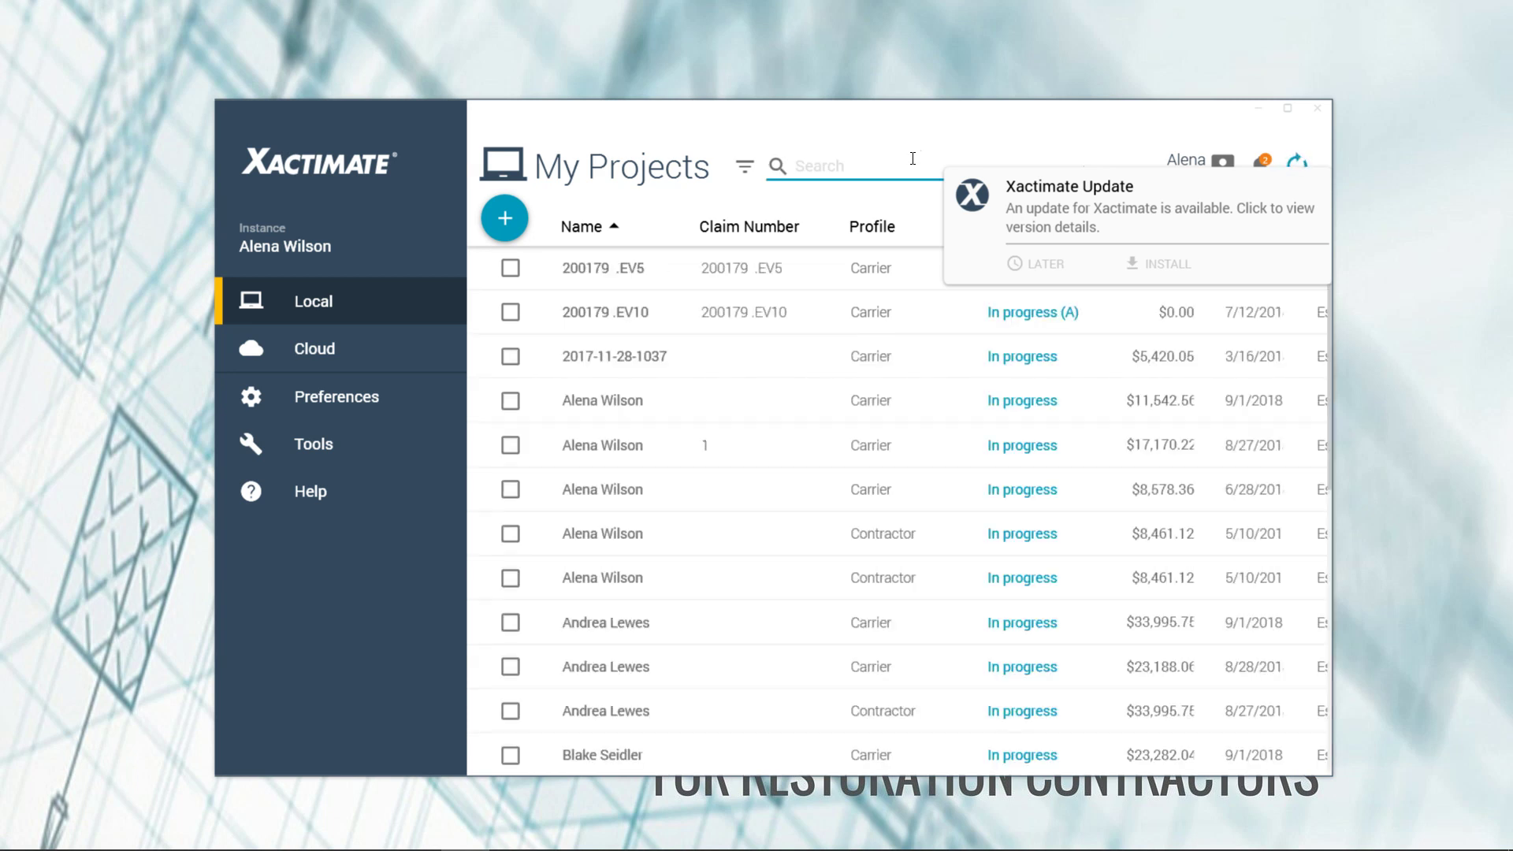
pyautogui.write('wri')
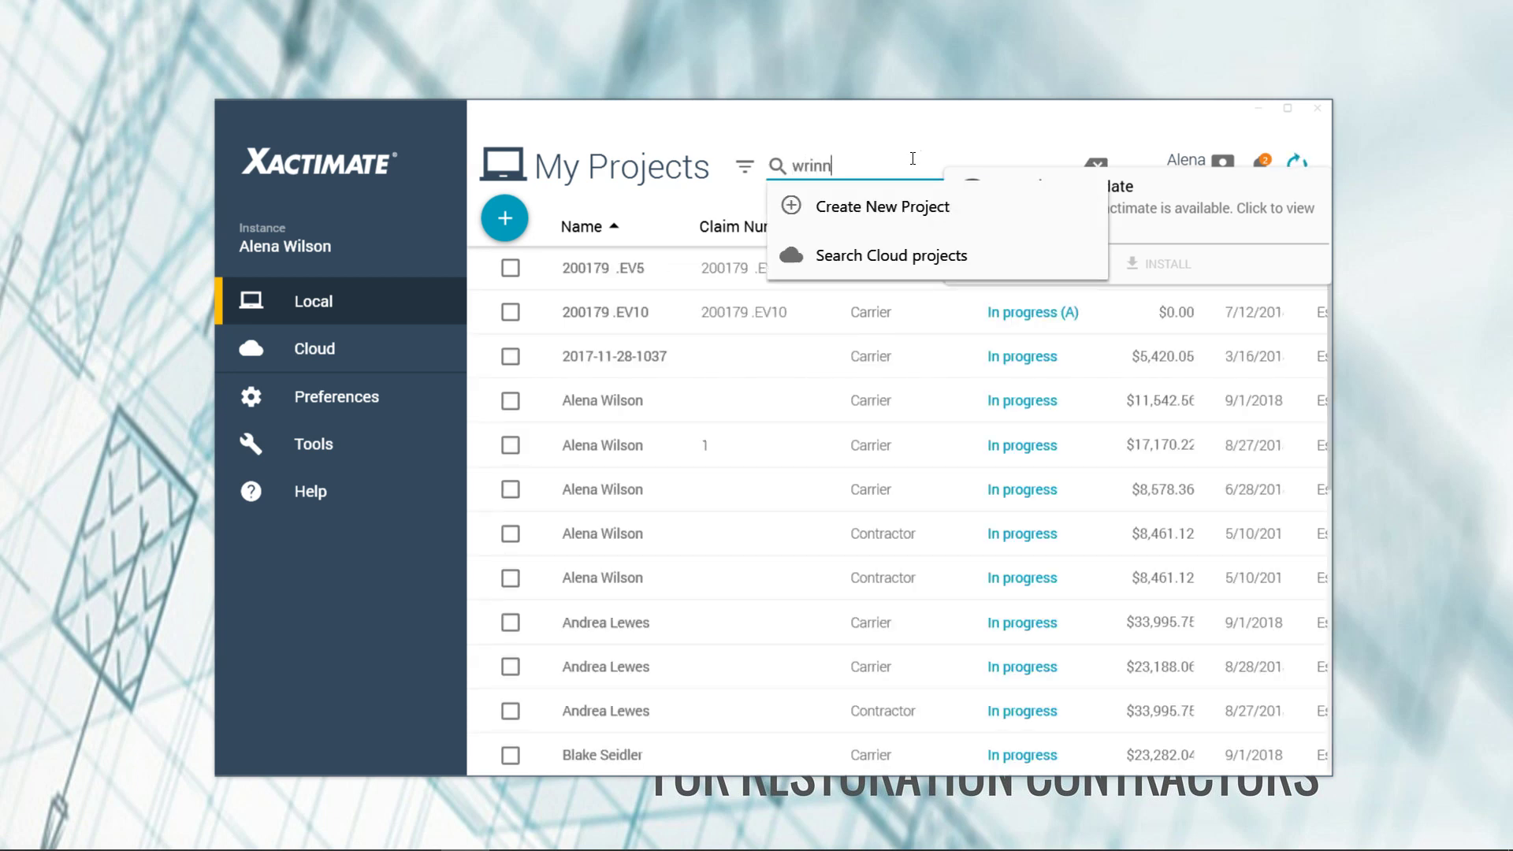
pyautogui.write('nkle')
pyautogui.click(651, 278)
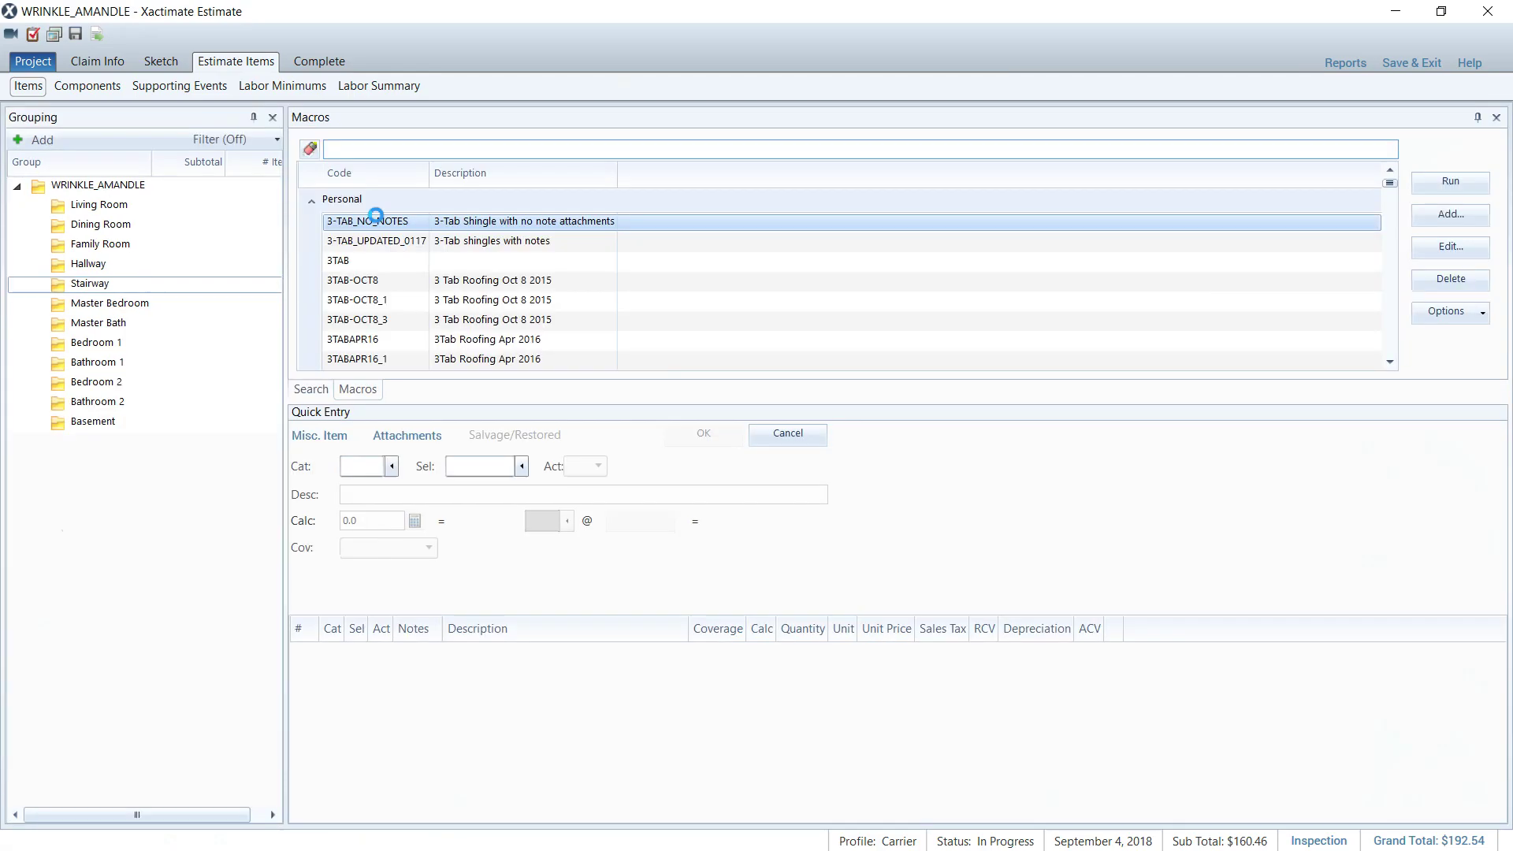
pyautogui.click(126, 210)
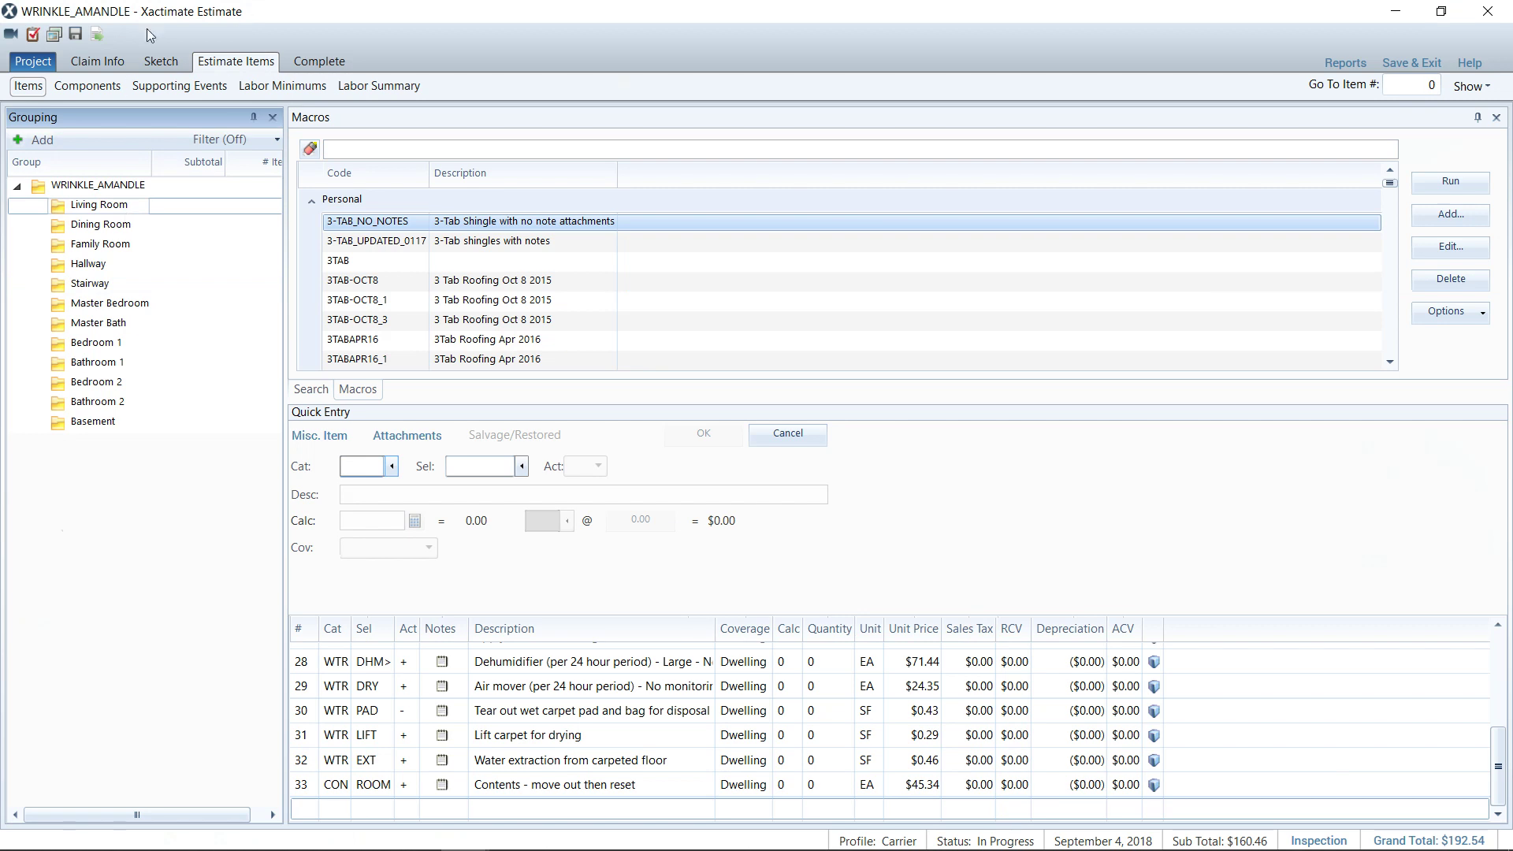
pyautogui.click(110, 62)
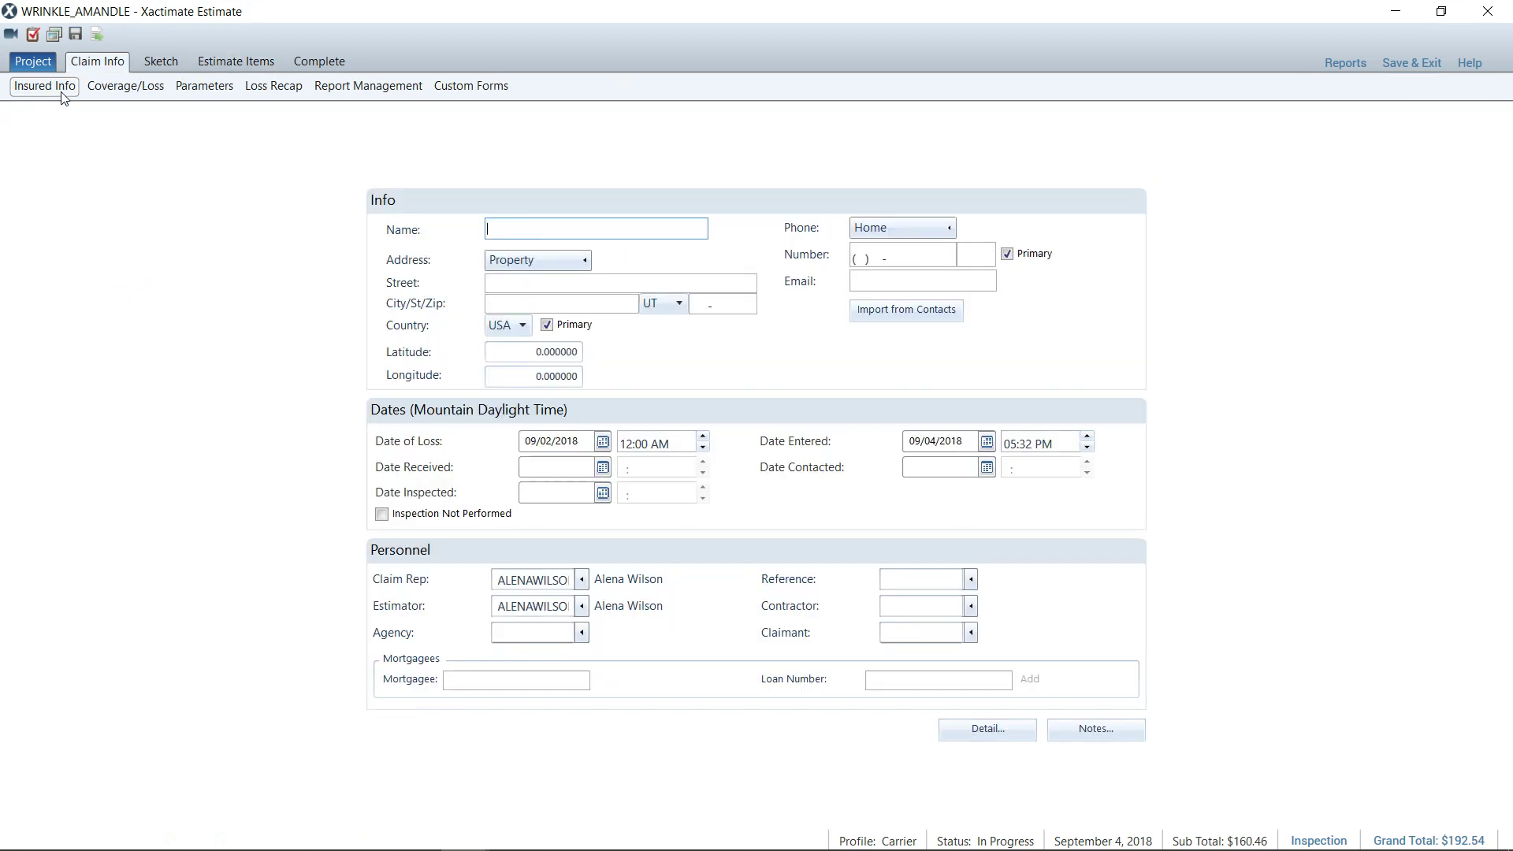
pyautogui.click(253, 61)
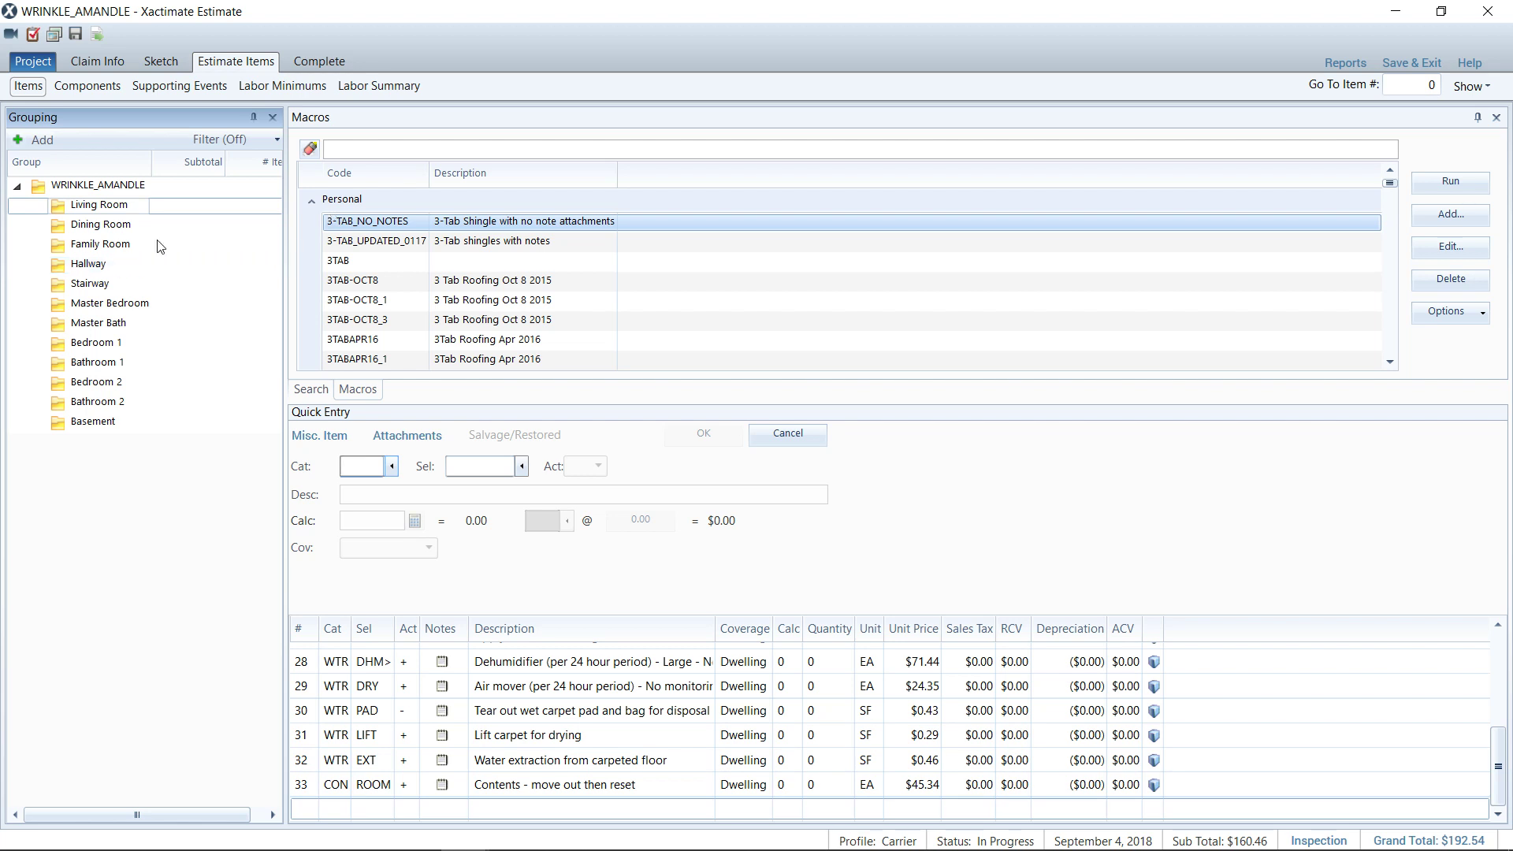
# Move Family Room and Bathroom 2 up, then delete rooms Living Room through Basement.
pyautogui.moveTo(80, 249)
pyautogui.mouseDown()
pyautogui.moveTo(96, 246)
pyautogui.moveTo(92, 224)
pyautogui.mouseUp()
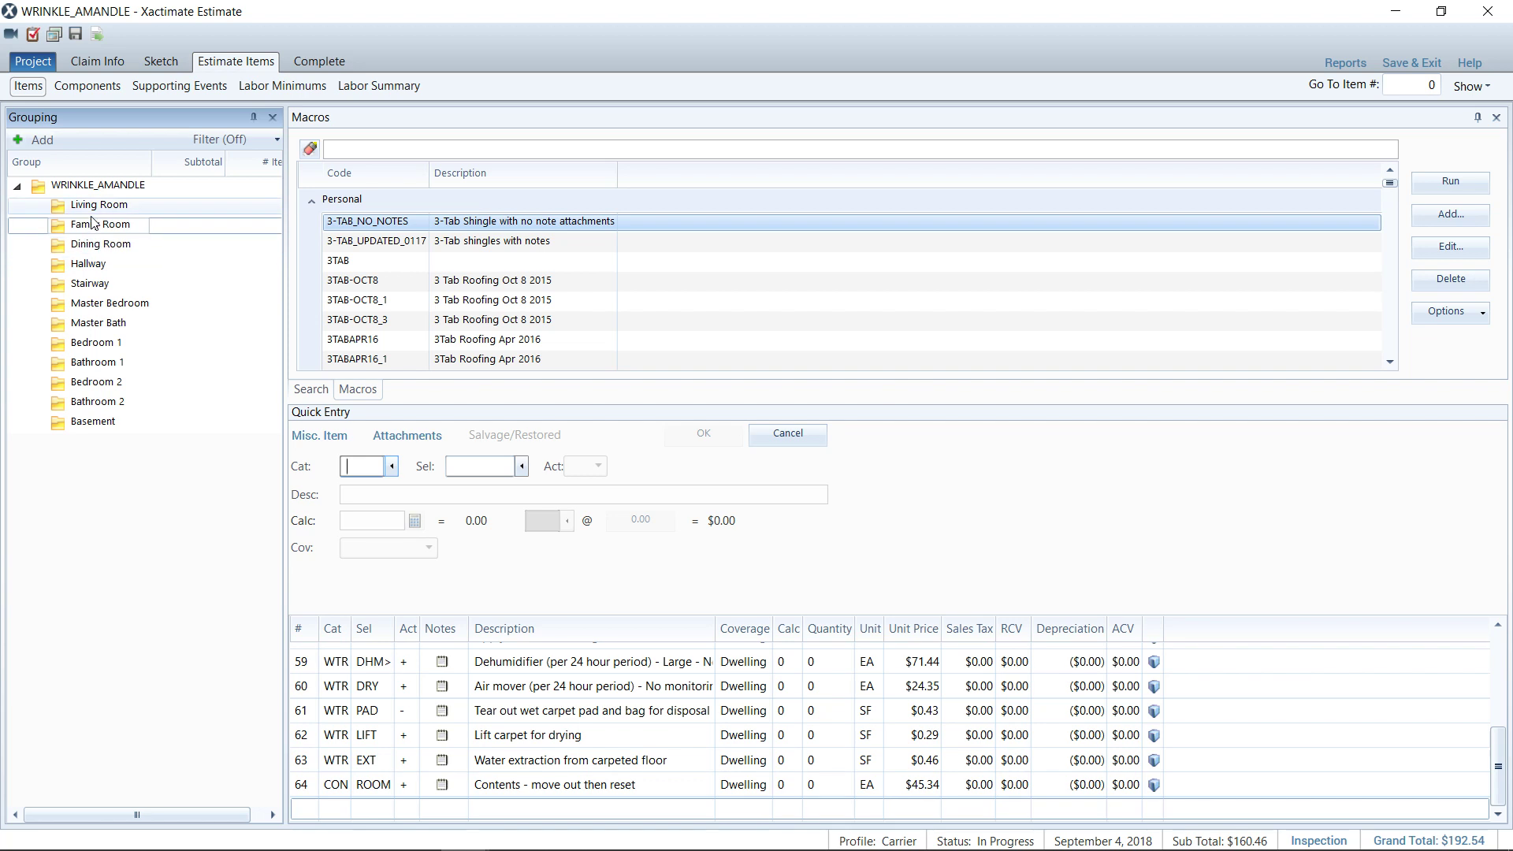
pyautogui.moveTo(93, 398); pyautogui.dragTo(103, 244)
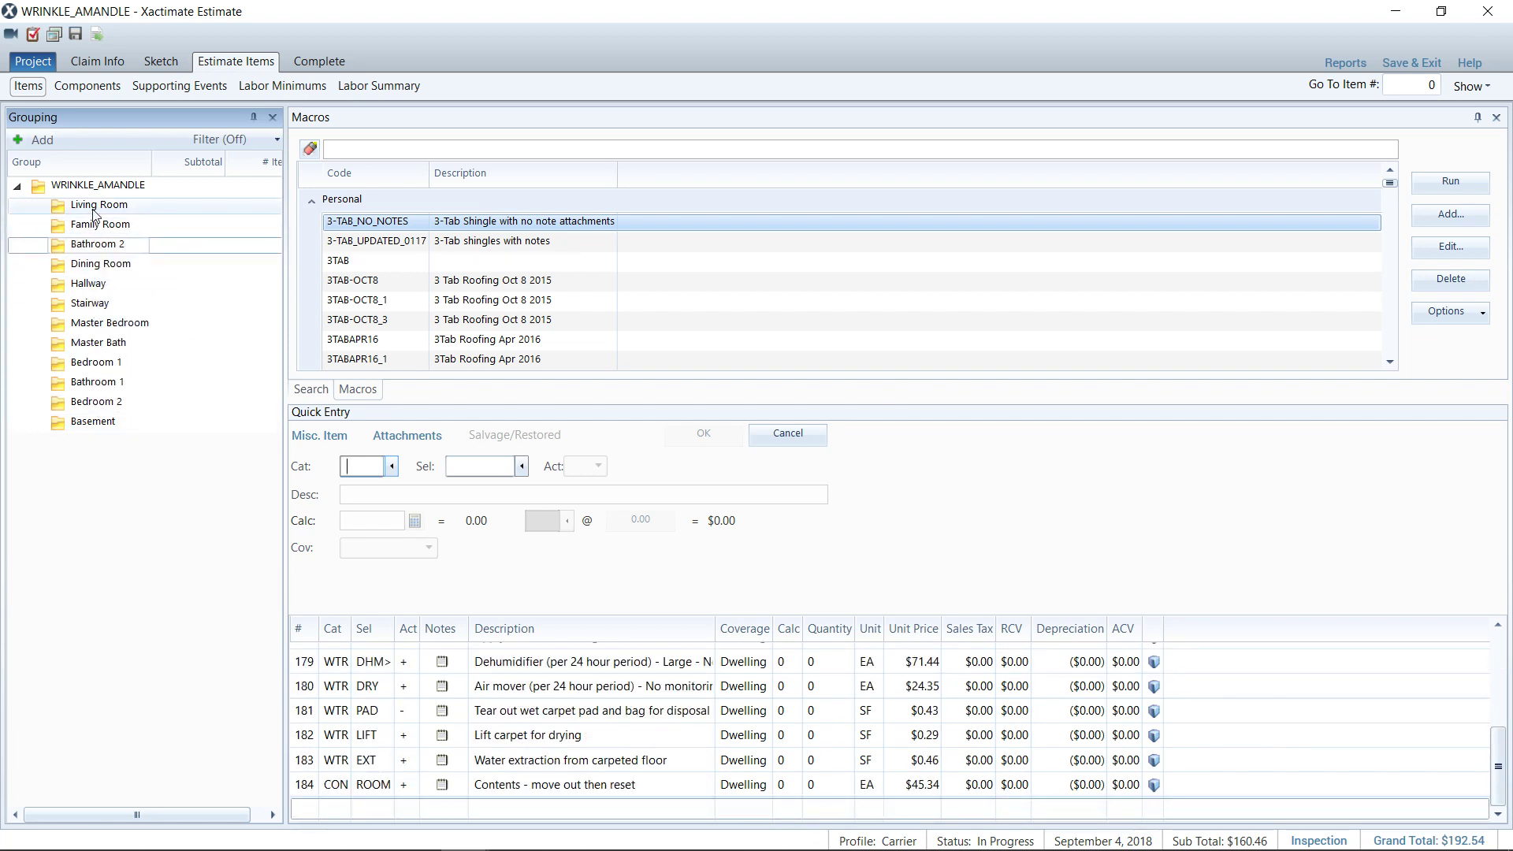
pyautogui.click(93, 212)
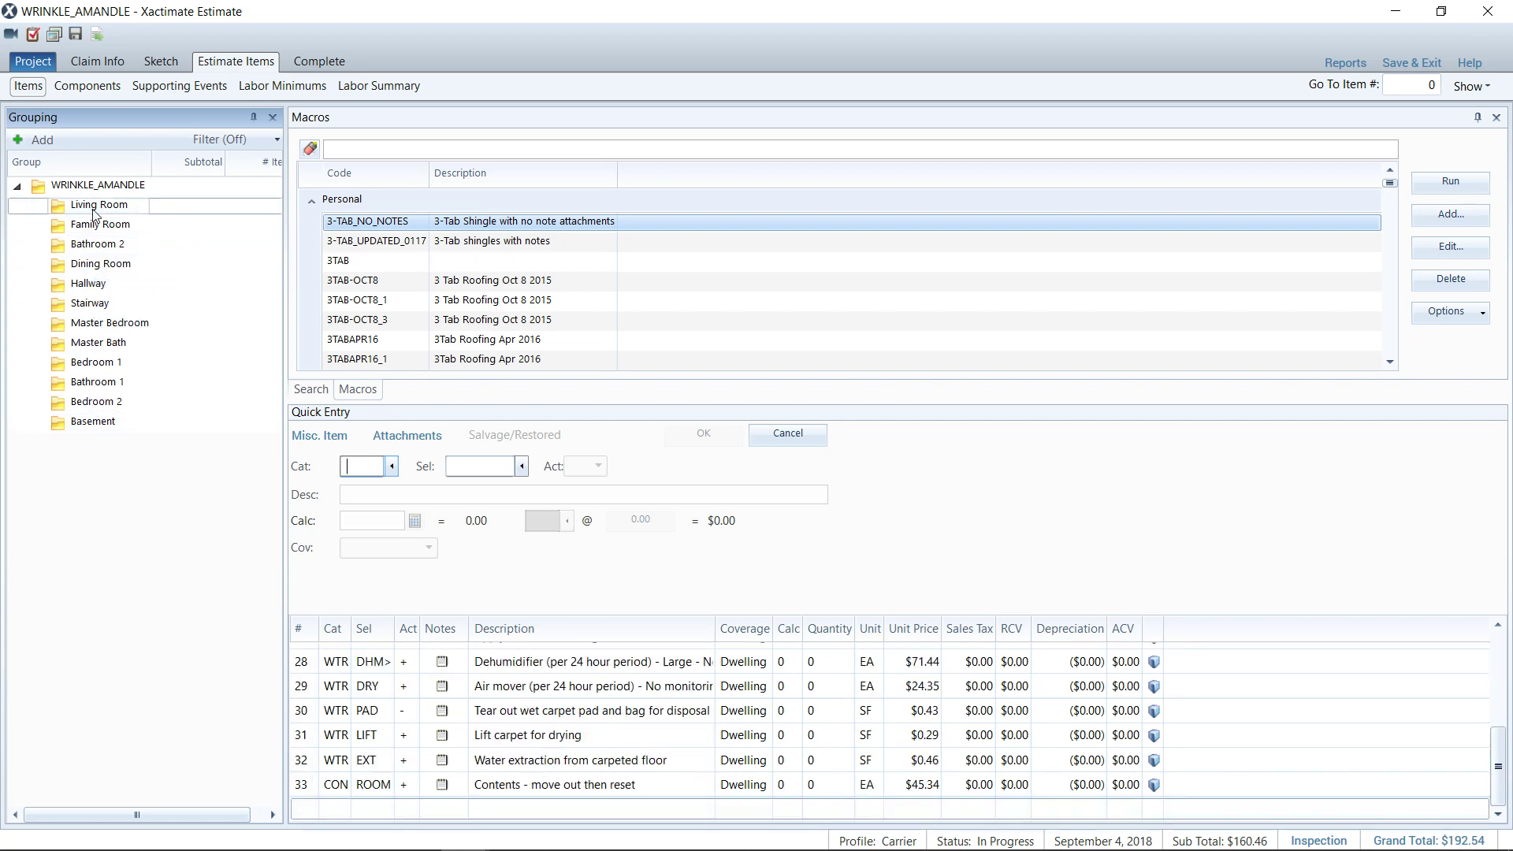
pyautogui.keyDown('shift'); pyautogui.click(99, 425); pyautogui.keyUp('shift')
pyautogui.rightClick(98, 425)
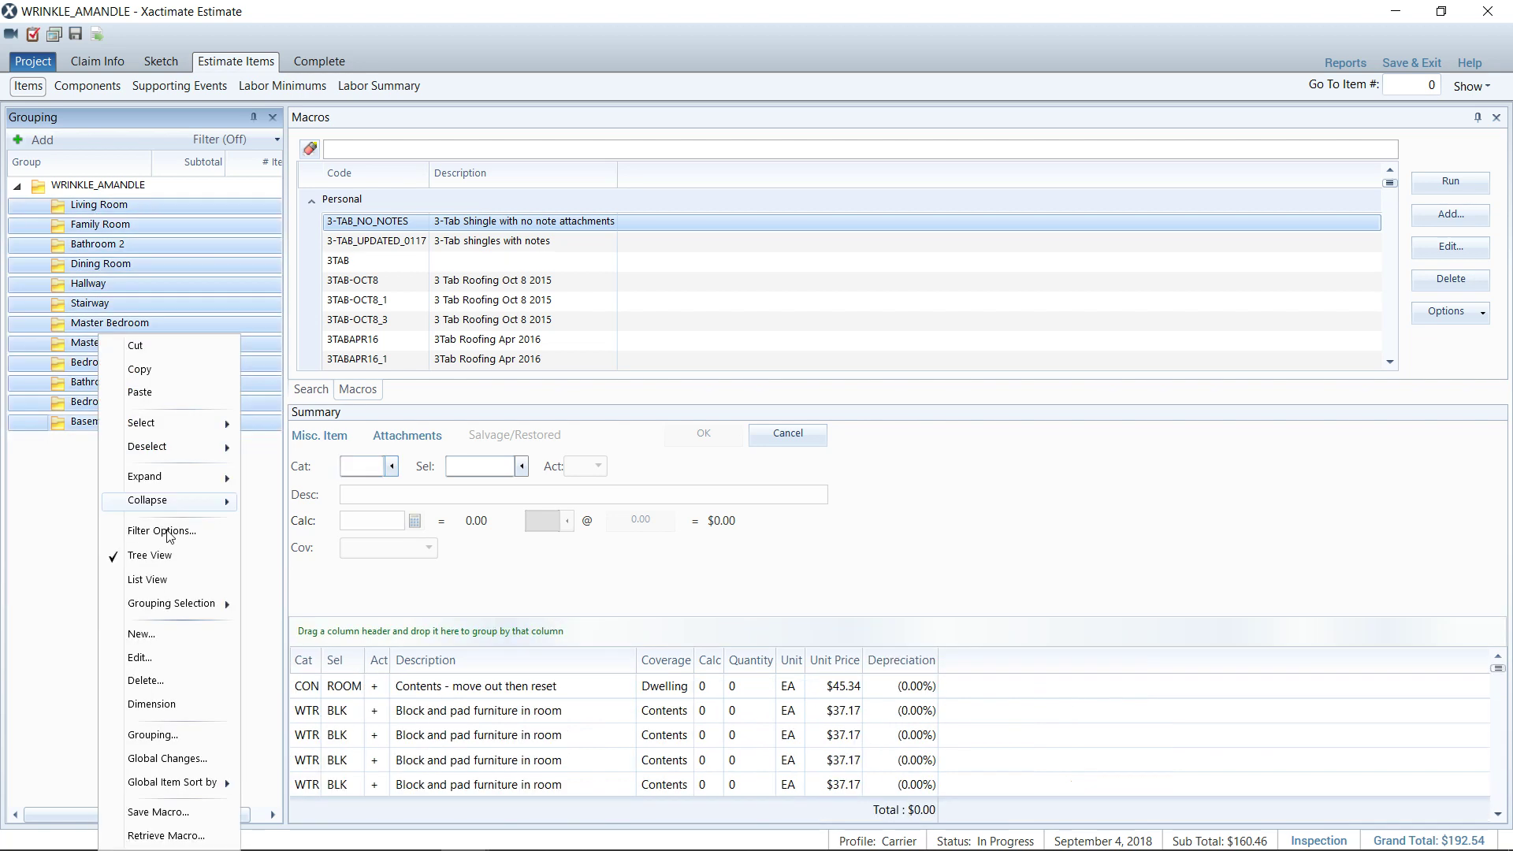
pyautogui.click(193, 685)
pyautogui.click(705, 475)
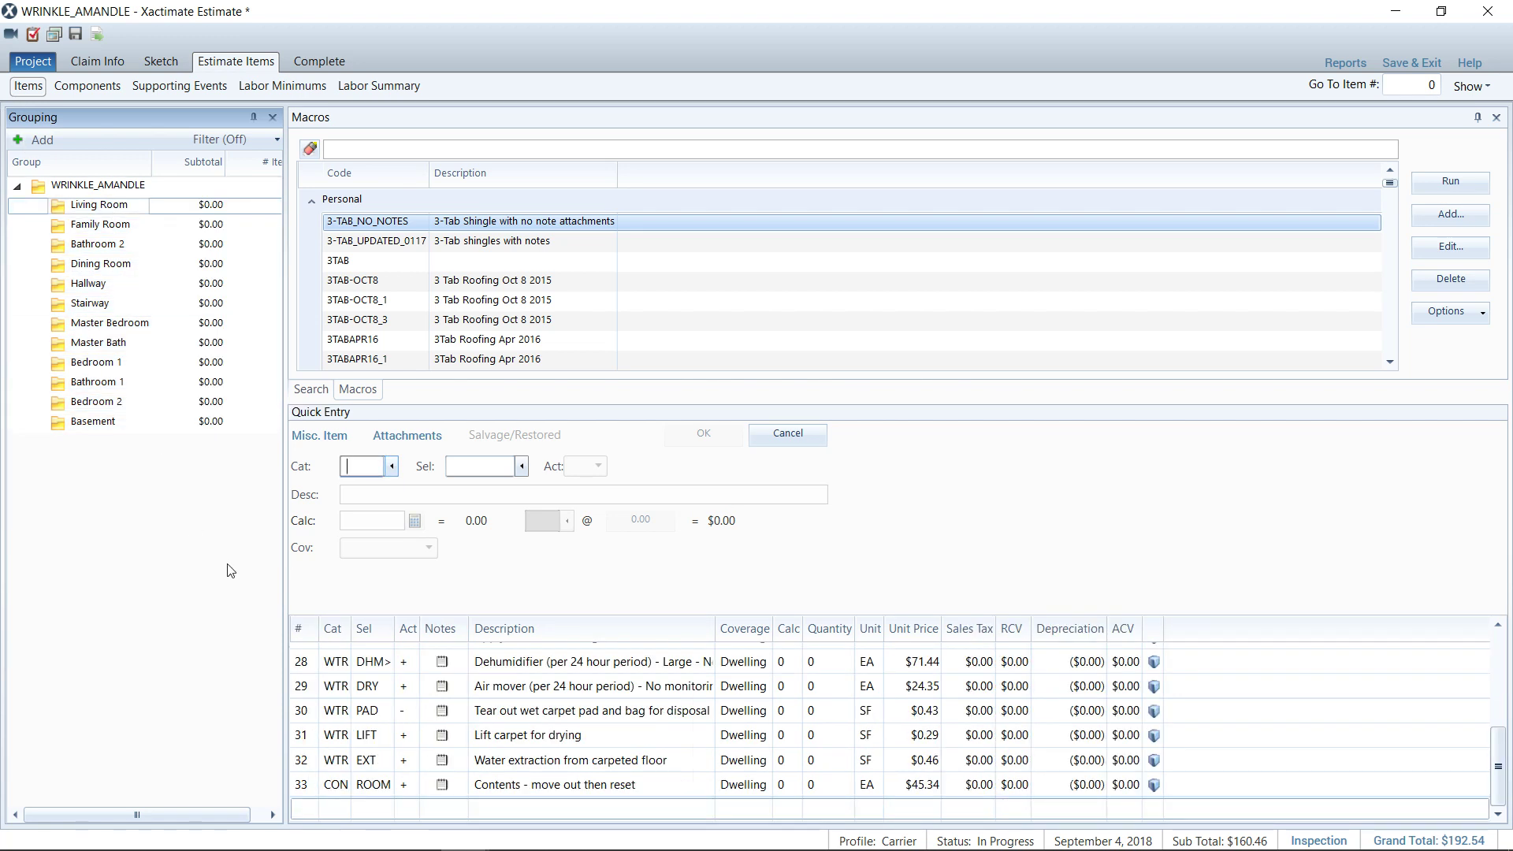
# Select the floating-floor tear-out item (row 22) and scroll back to the top.
pyautogui.scroll(3, 357, 714)
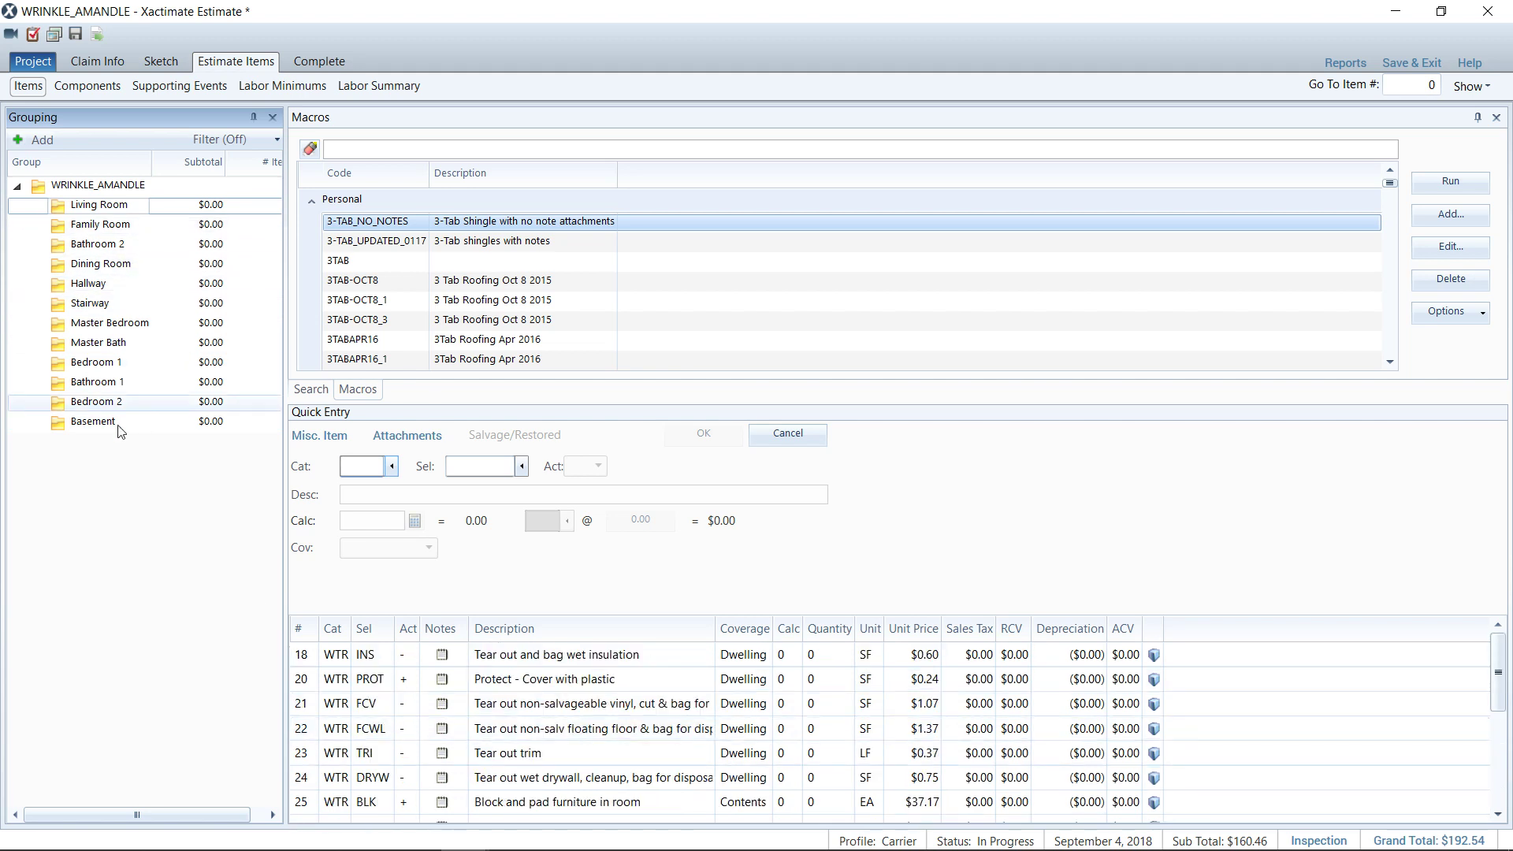
pyautogui.click(306, 732)
pyautogui.press('Escape')
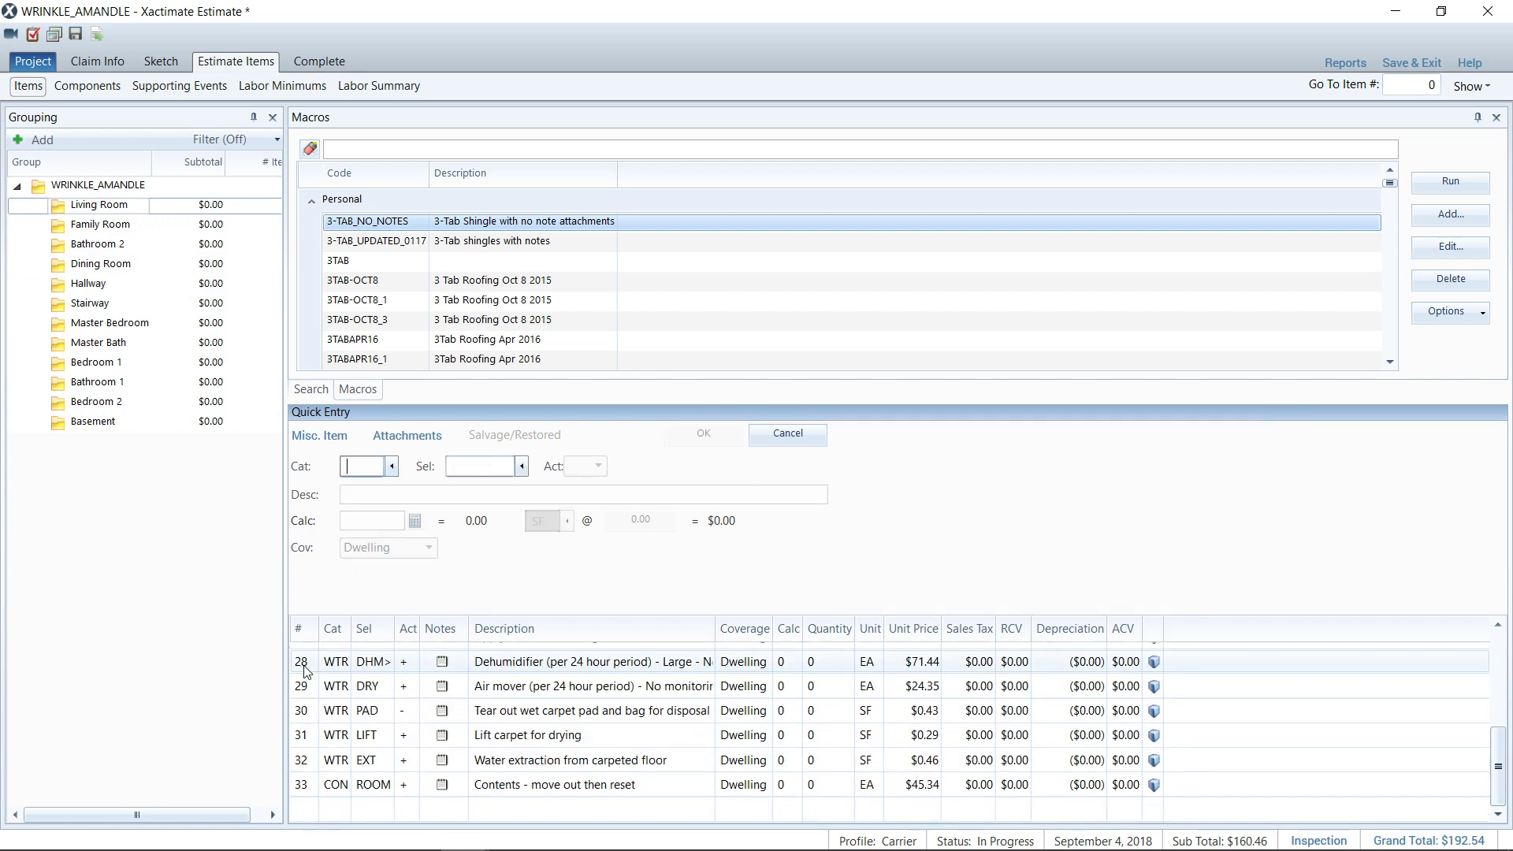
pyautogui.scroll(2, 306, 671)
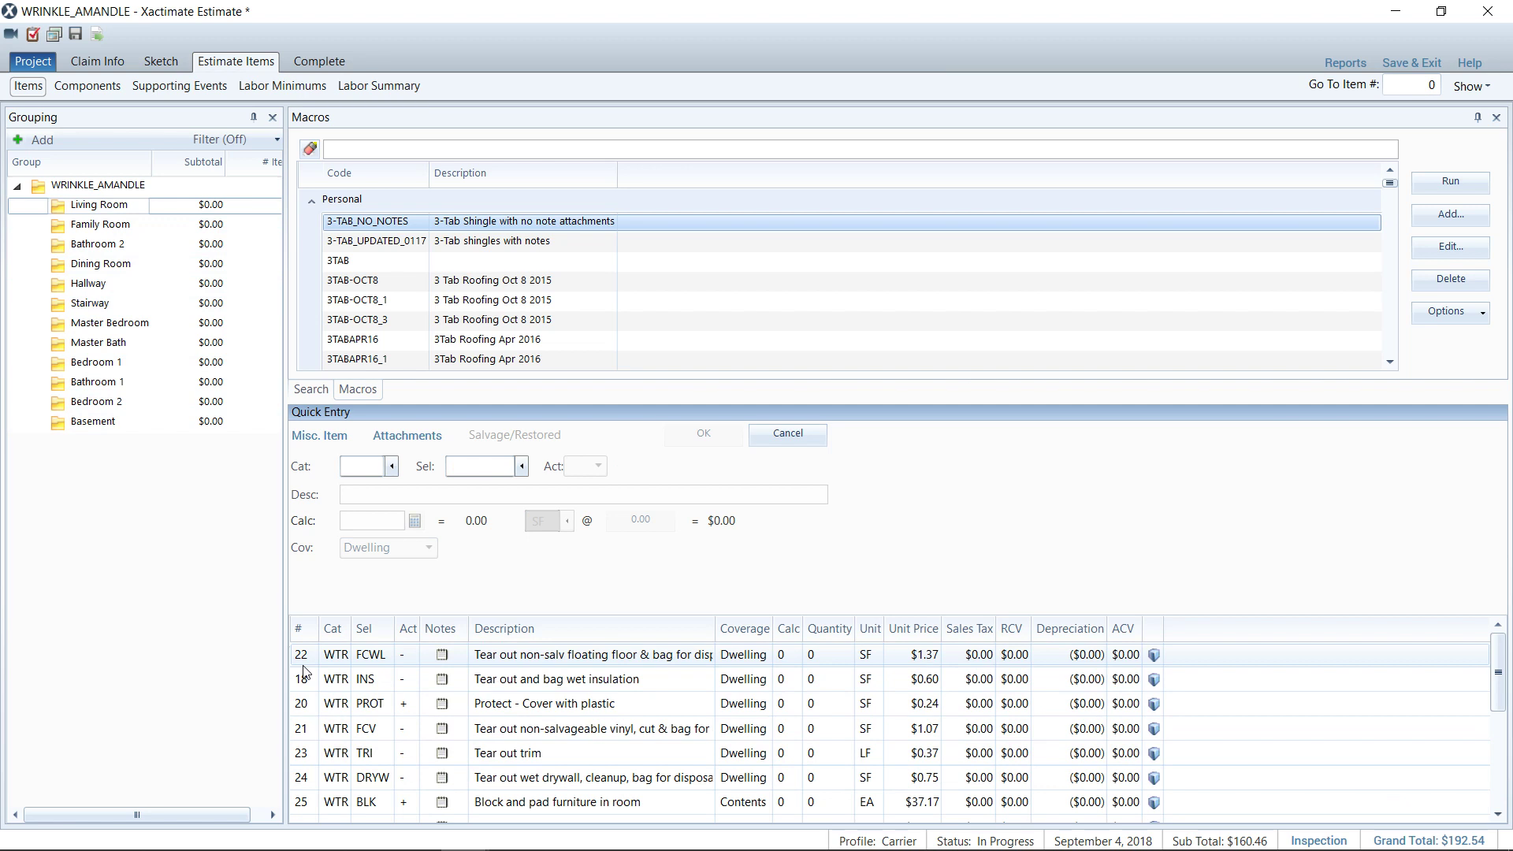
# Delete all template rooms from Living Room through Basement.
pyautogui.click(125, 206)
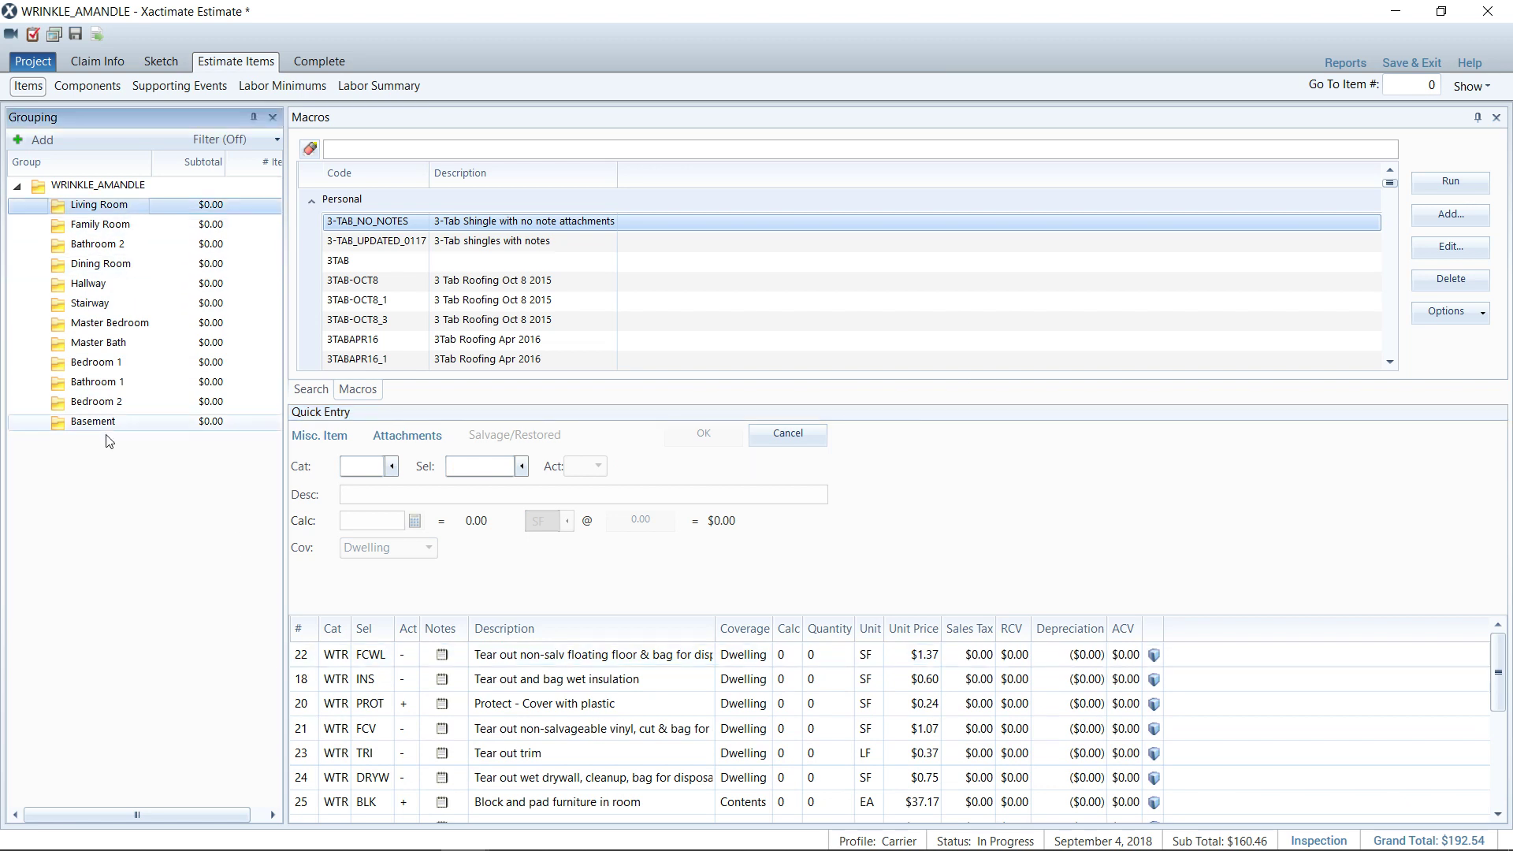
pyautogui.keyDown('shift'); pyautogui.click(103, 424); pyautogui.keyUp('shift')
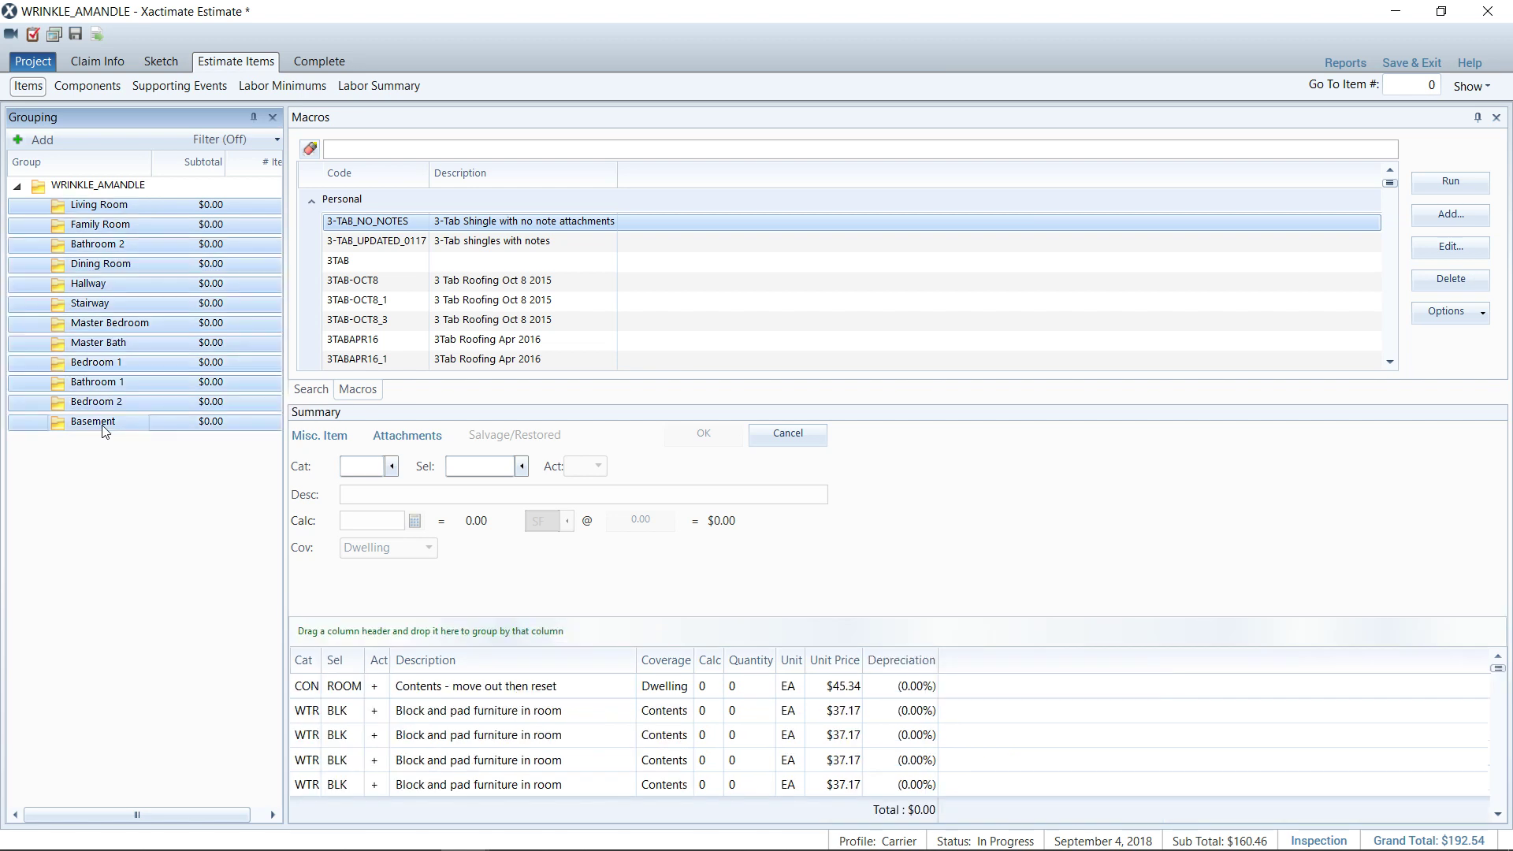
pyautogui.press('Delete')
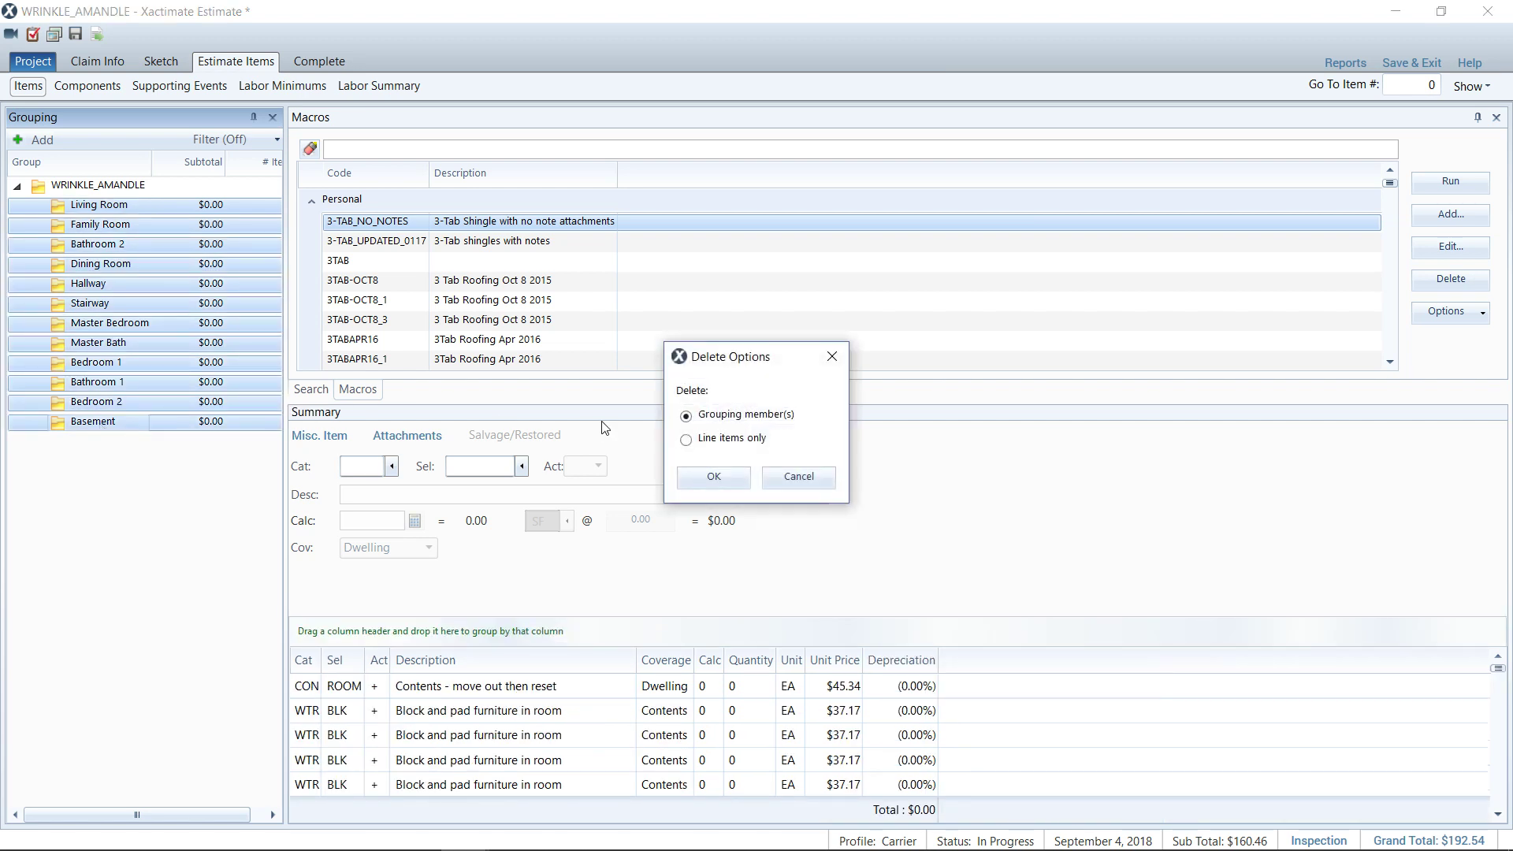
pyautogui.click(721, 481)
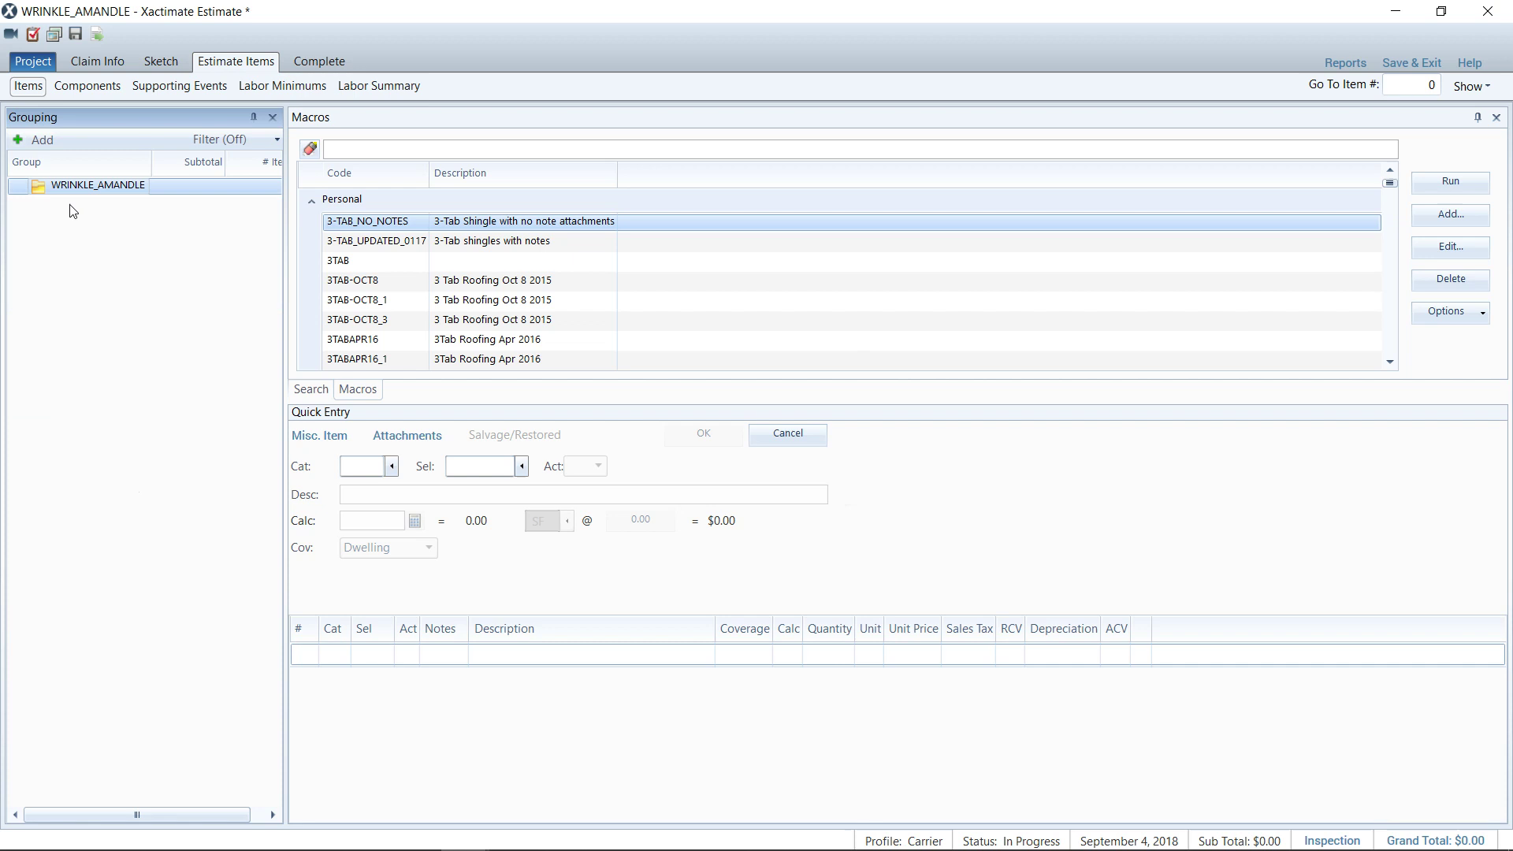
# Add new groups named Roof and Exterior.
pyautogui.click(39, 143)
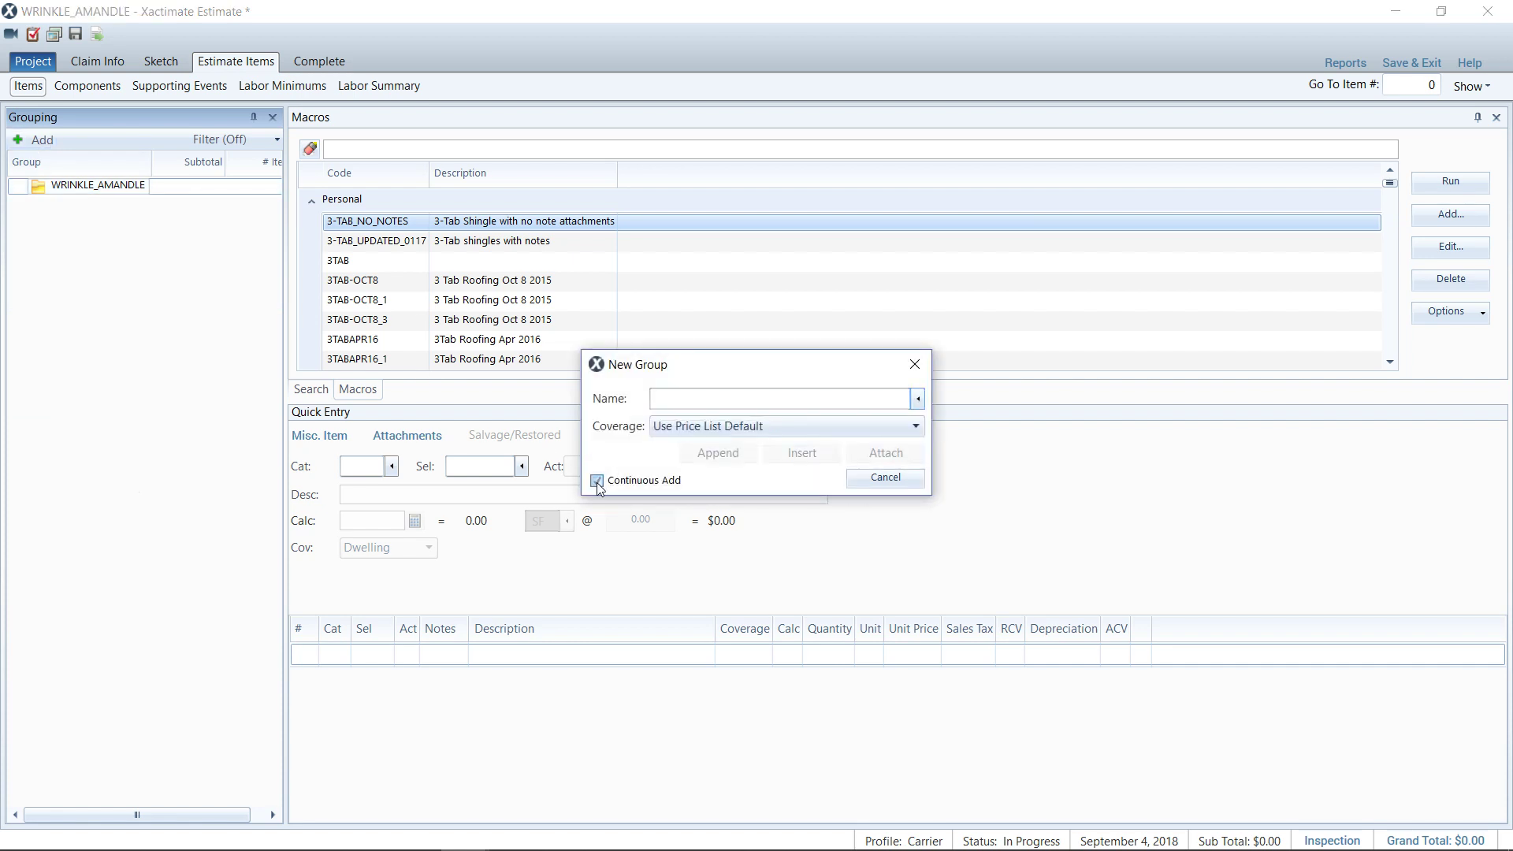
pyautogui.click(752, 396)
pyautogui.write('Ro')
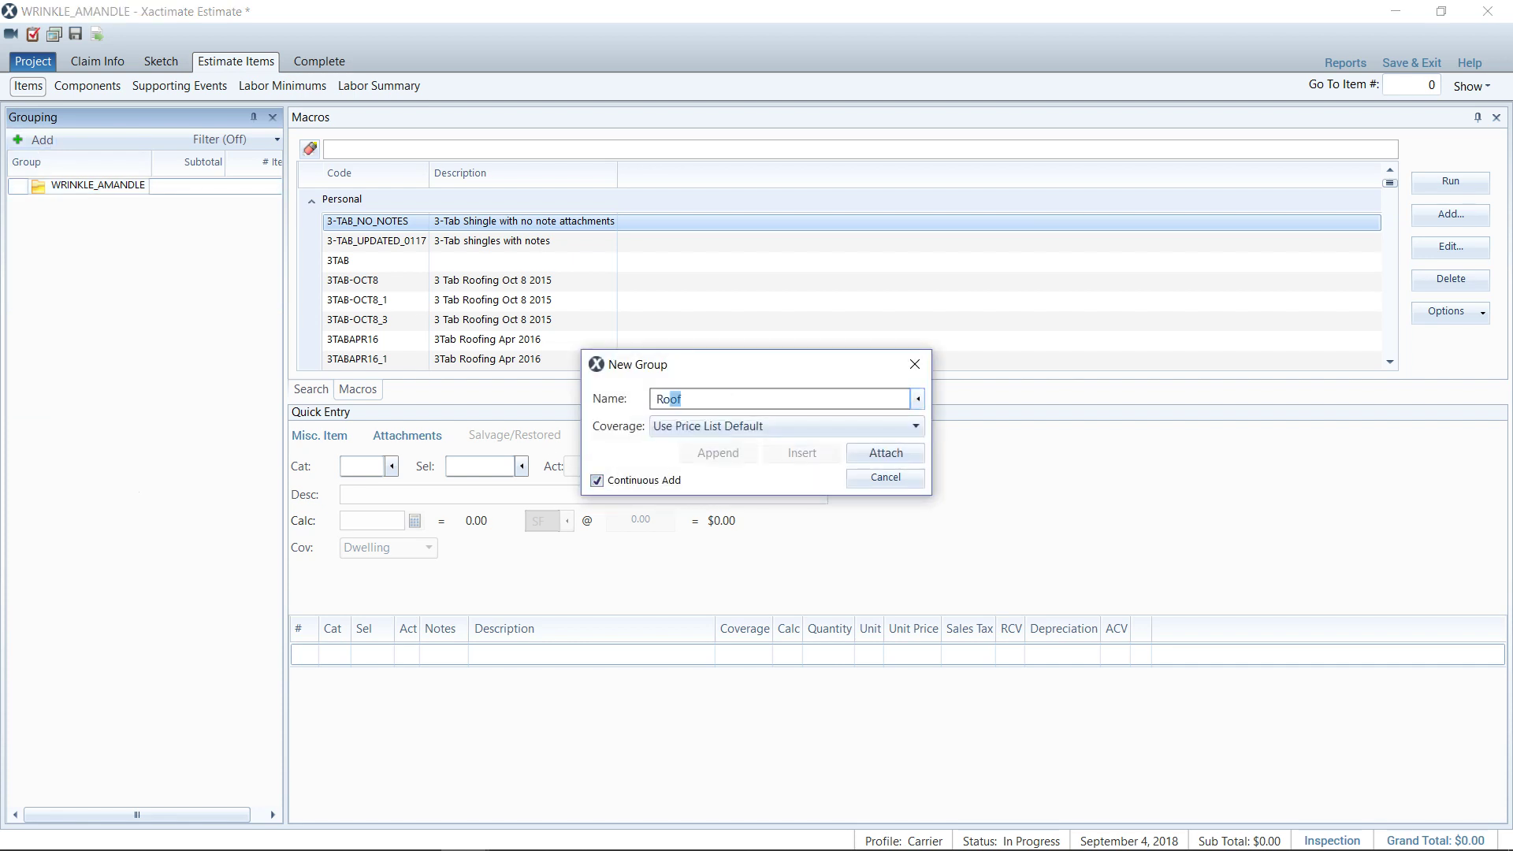
pyautogui.write('of')
pyautogui.click(885, 456)
pyautogui.write('Exterior')
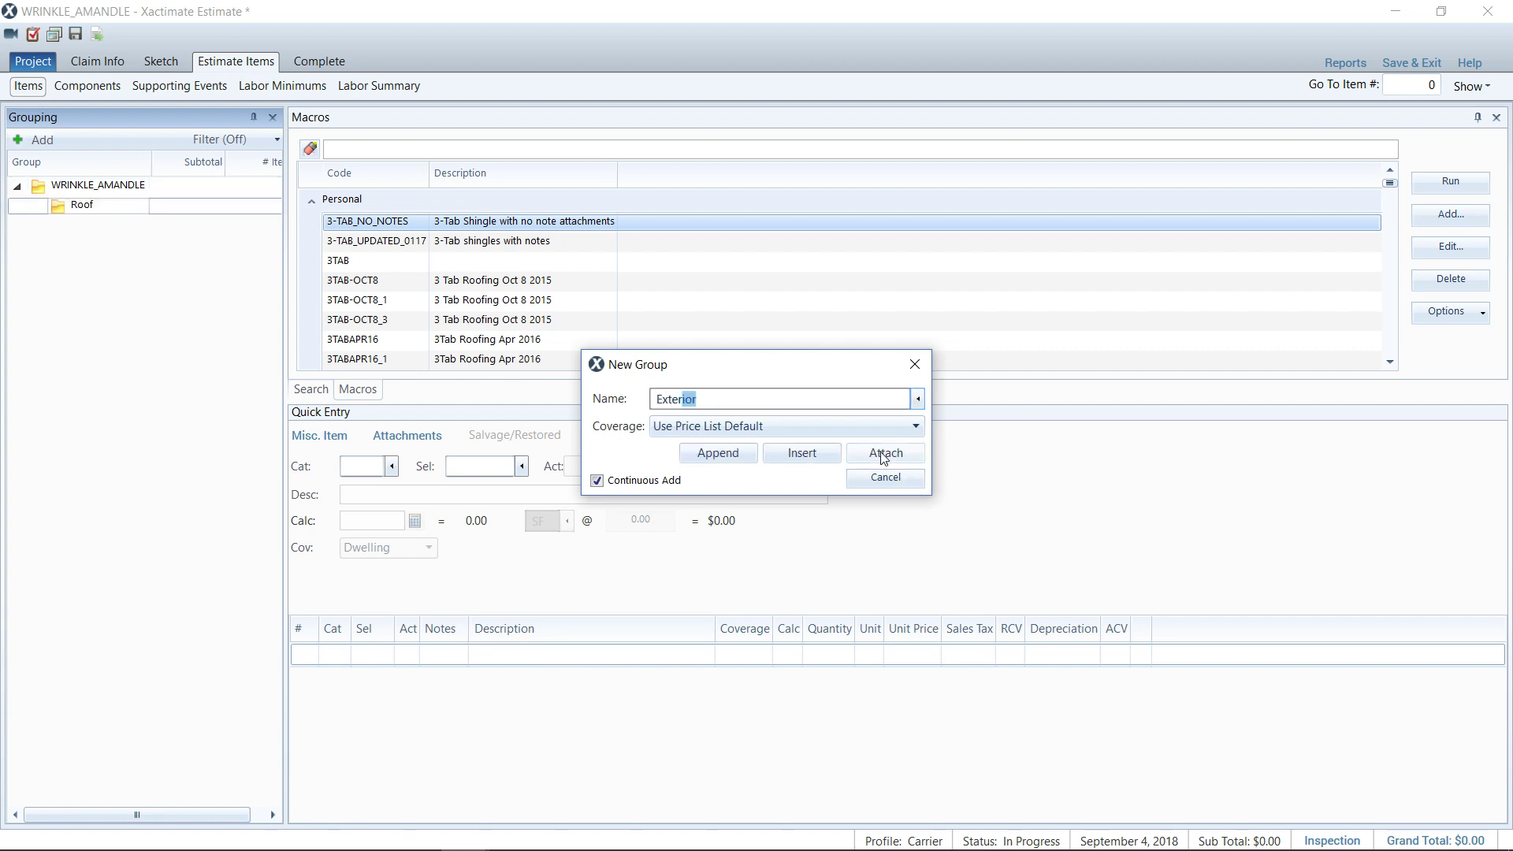
pyautogui.click(725, 454)
# Add Master Bedroom, Master Bath and Living Room groups, then close the window.
pyautogui.write('Master ')
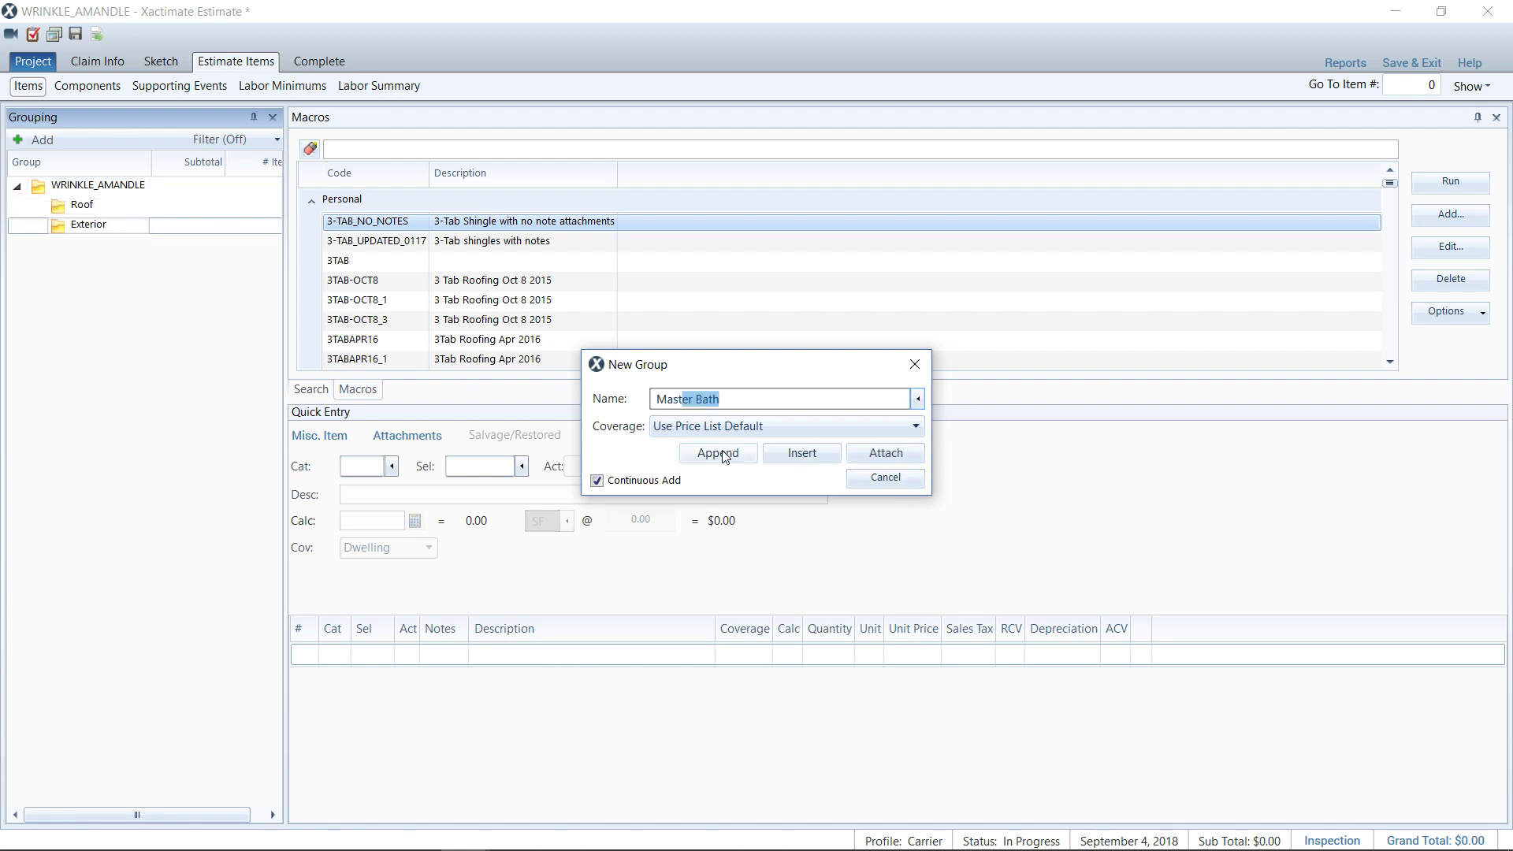
pyautogui.write('Bedroom')
pyautogui.click(725, 455)
pyautogui.write('Master')
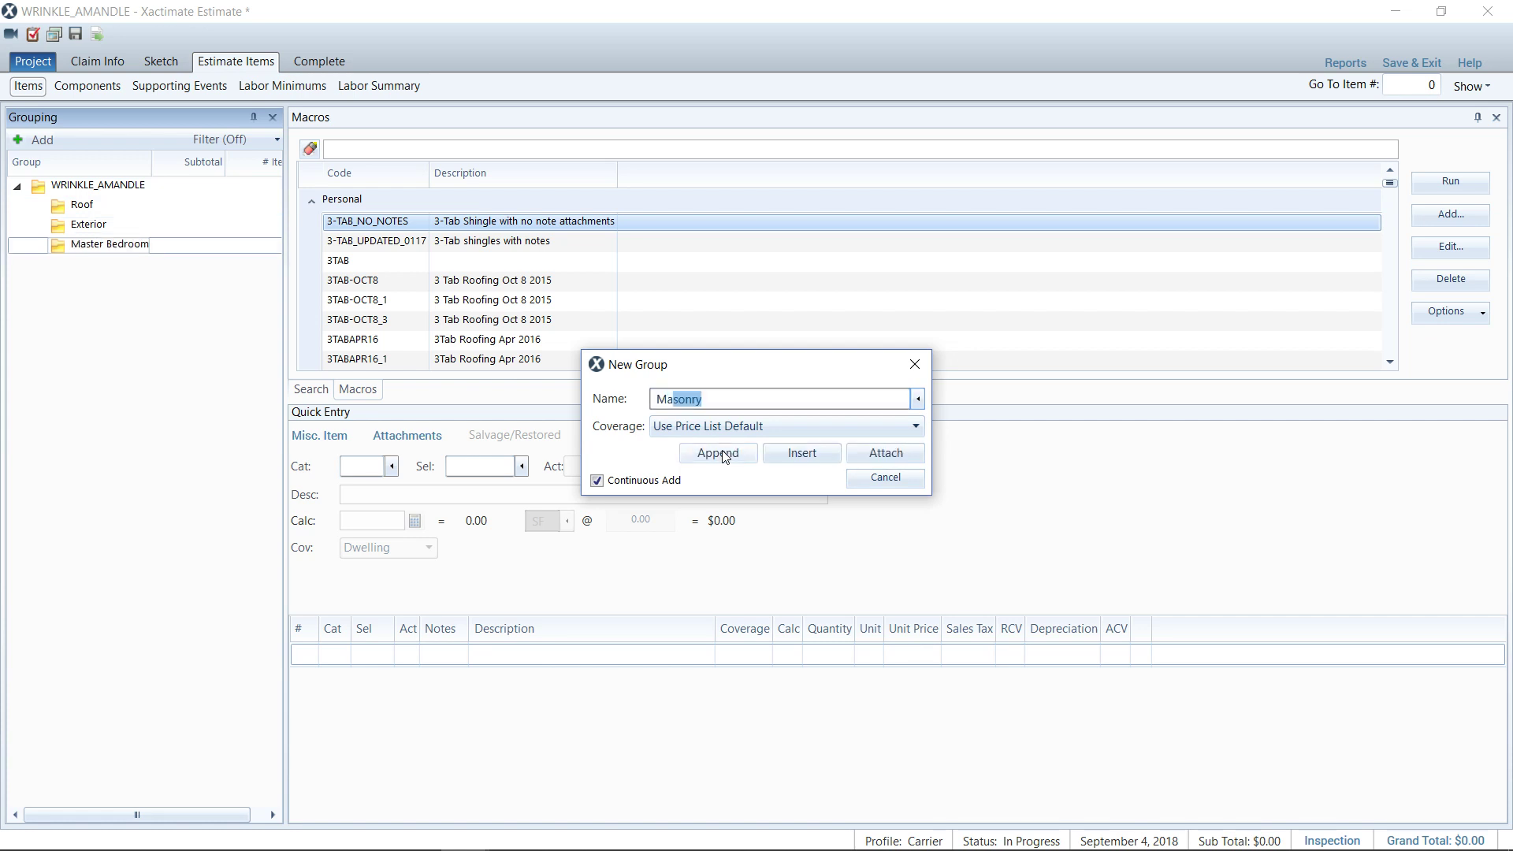
pyautogui.click(726, 455)
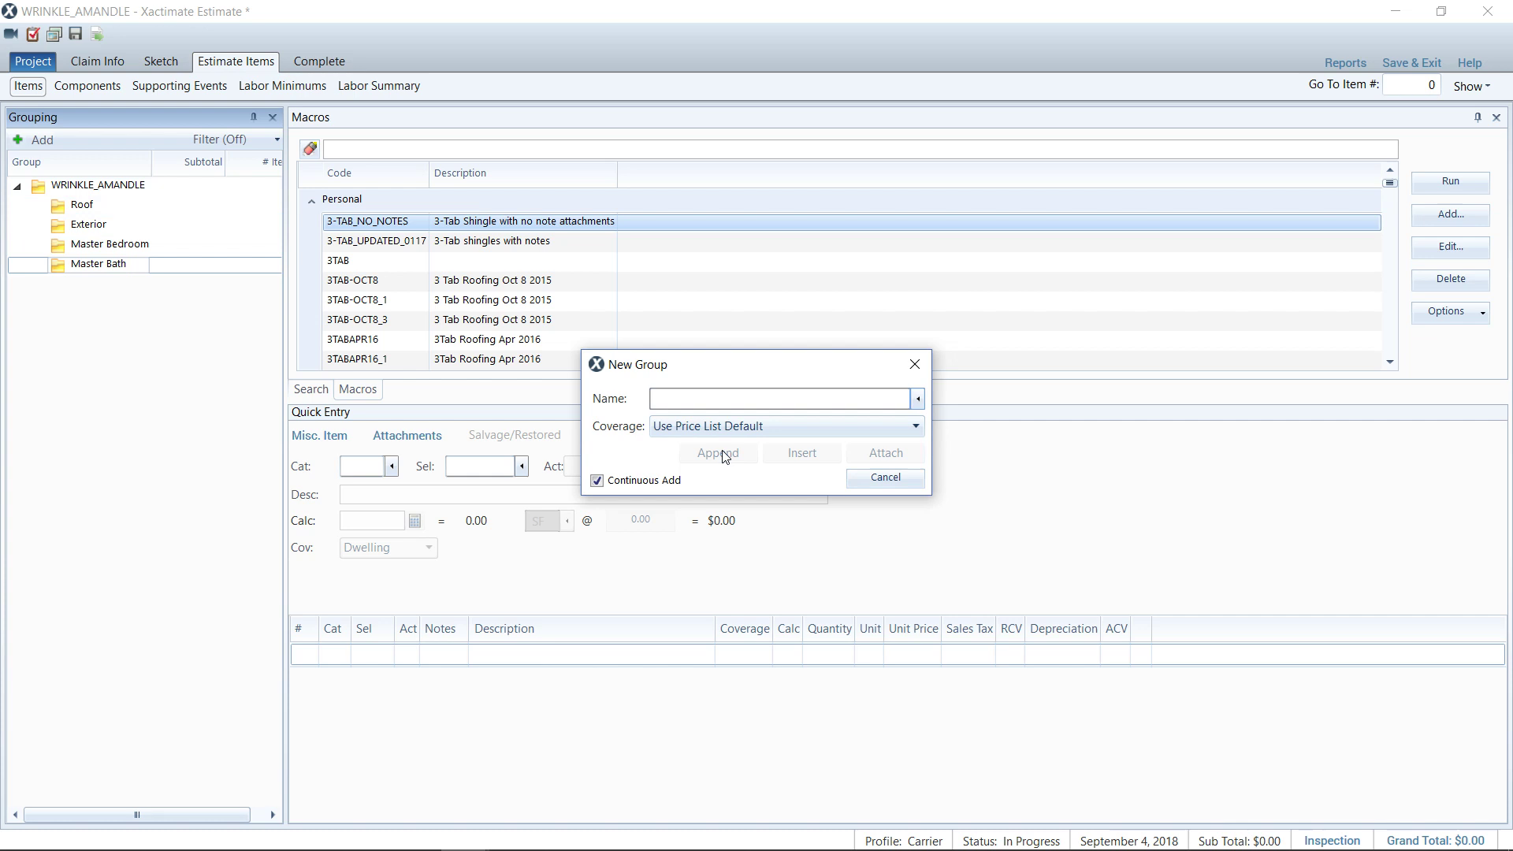
pyautogui.write('Living Room')
pyautogui.click(725, 454)
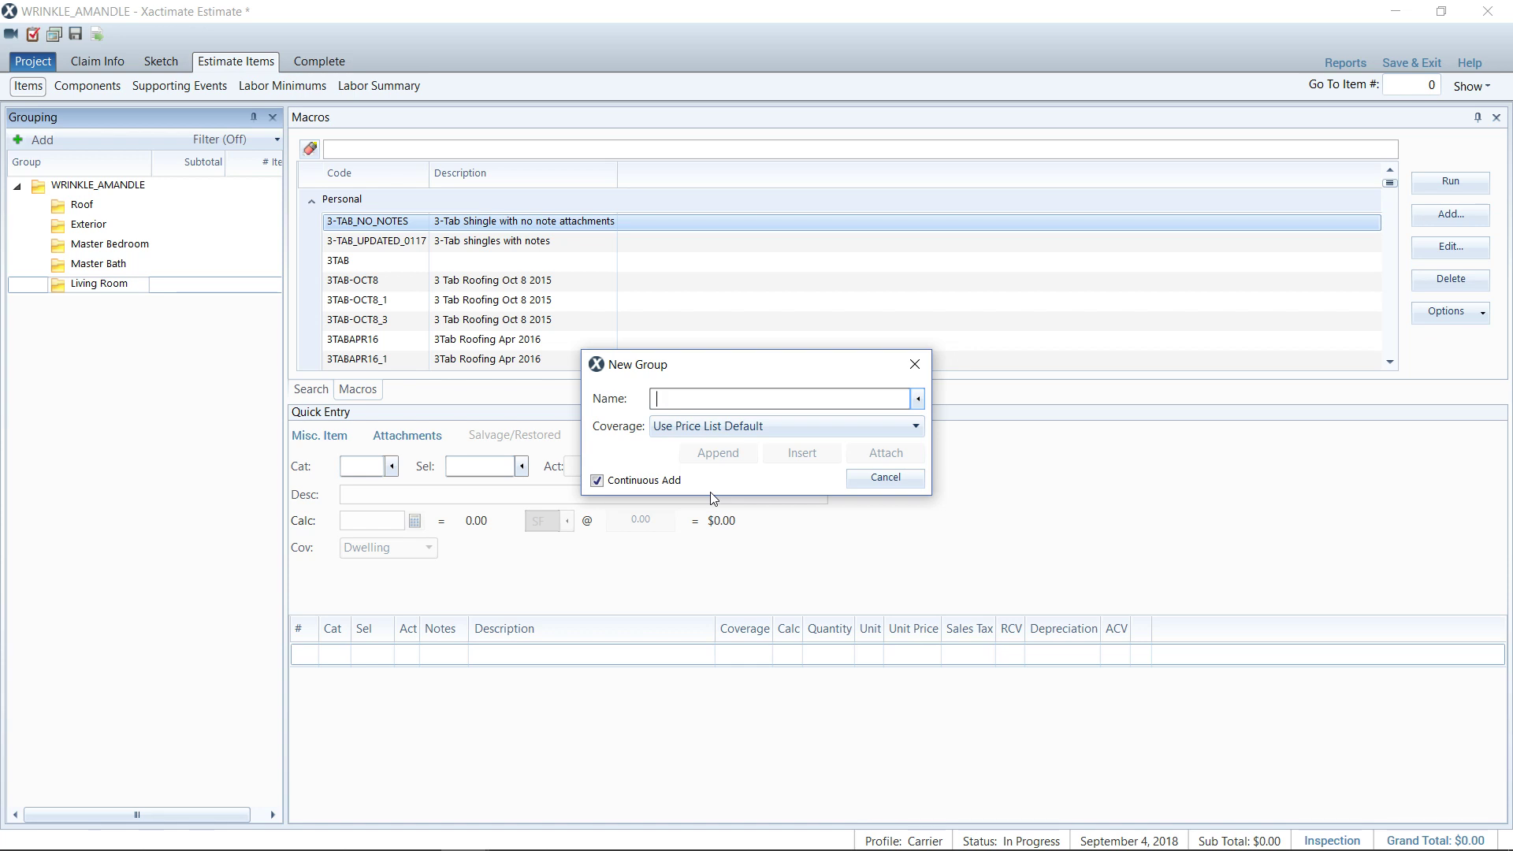
pyautogui.click(895, 479)
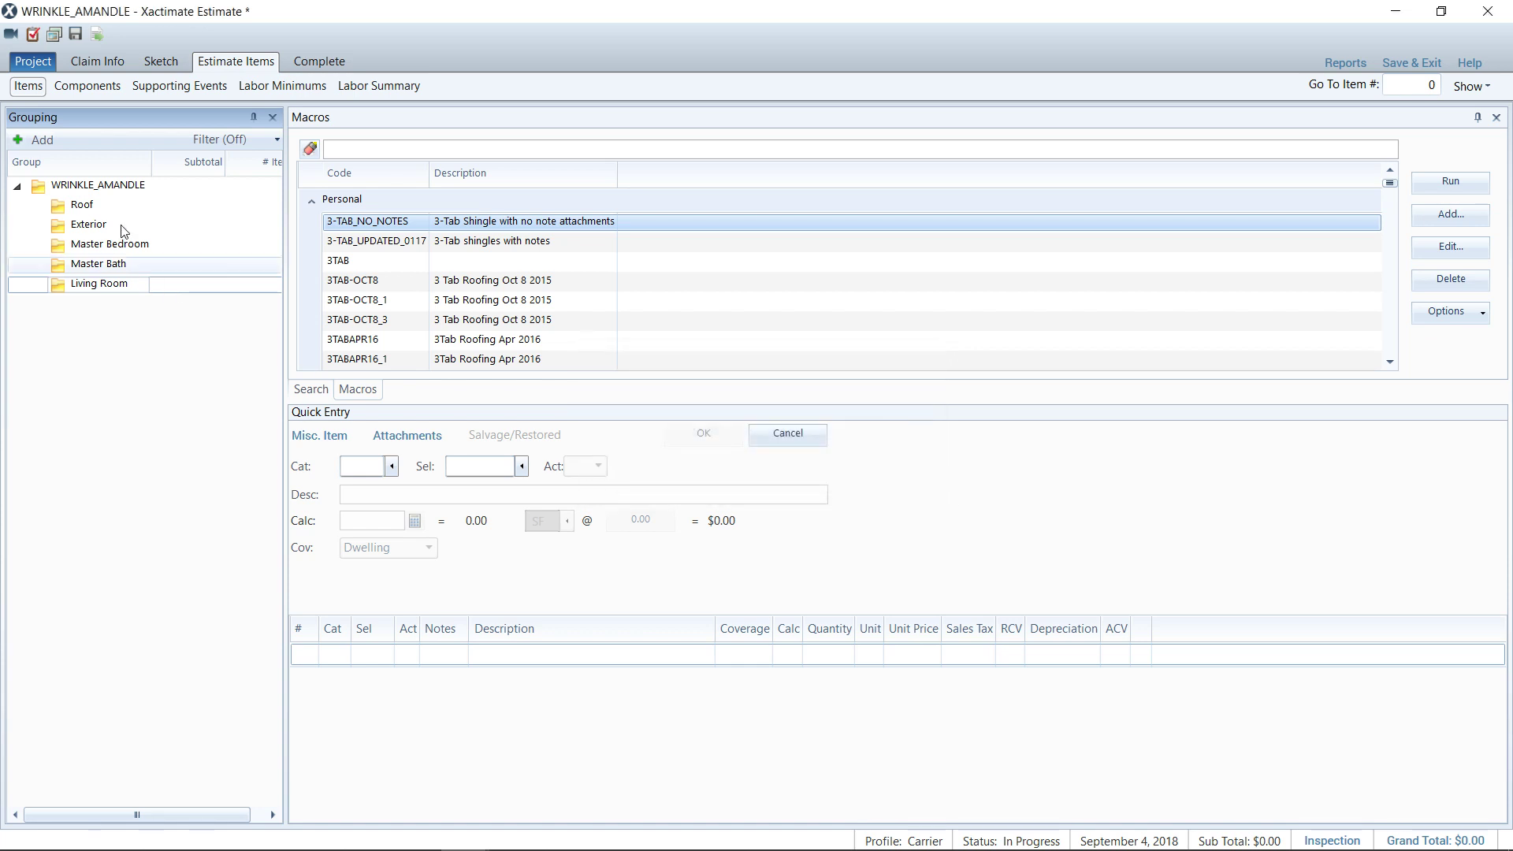
# Enter RFG 300S, laminated comp. shingle roofing without felt, in the Roof group's quick entry.
pyautogui.click(105, 209)
pyautogui.click(346, 469)
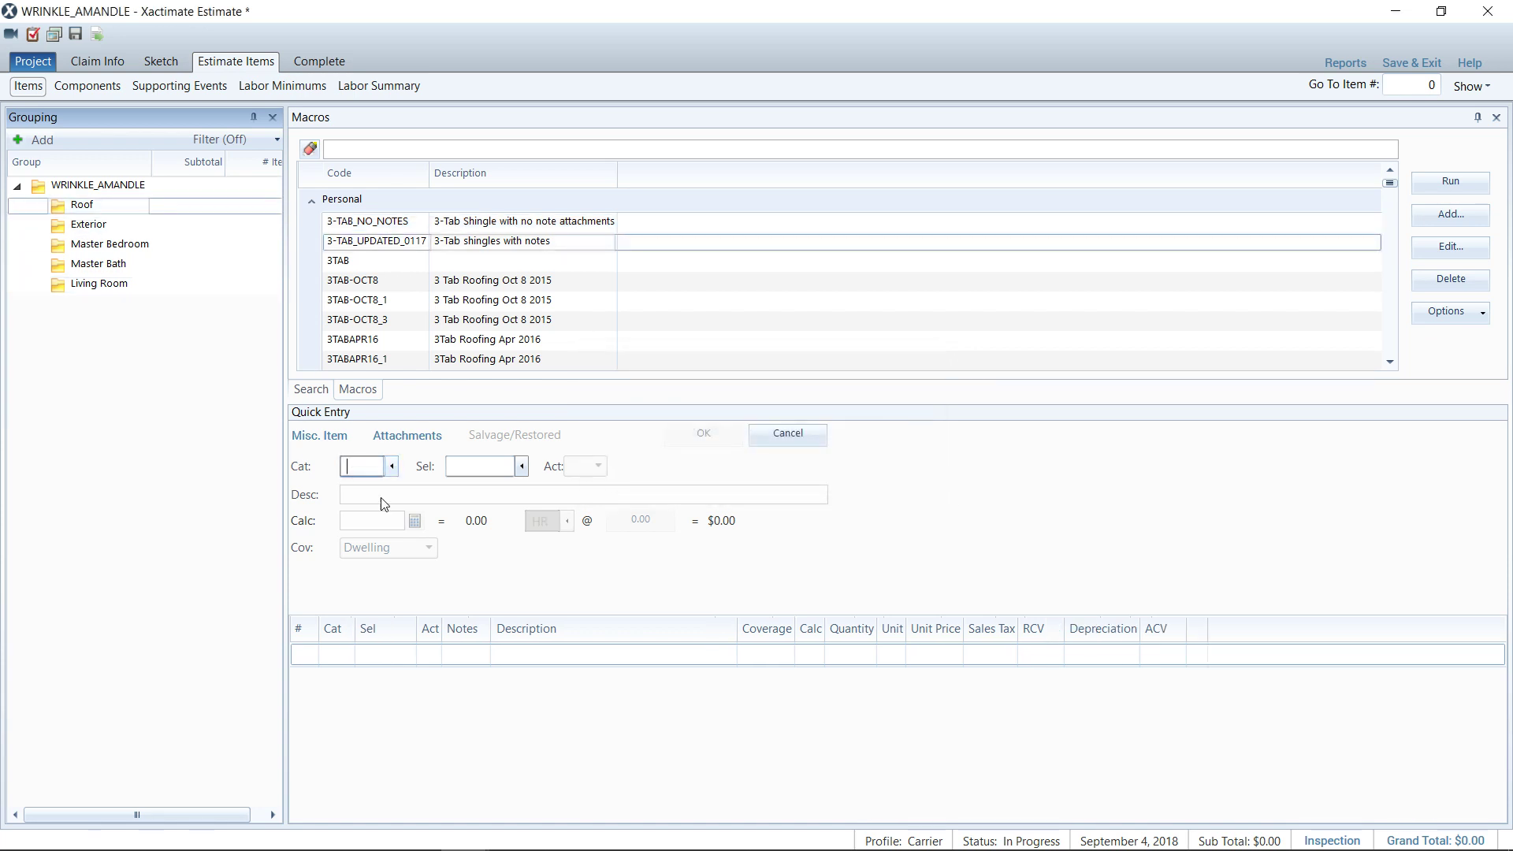
pyautogui.write('rf')
pyautogui.press('Tab')
pyautogui.write('300S')
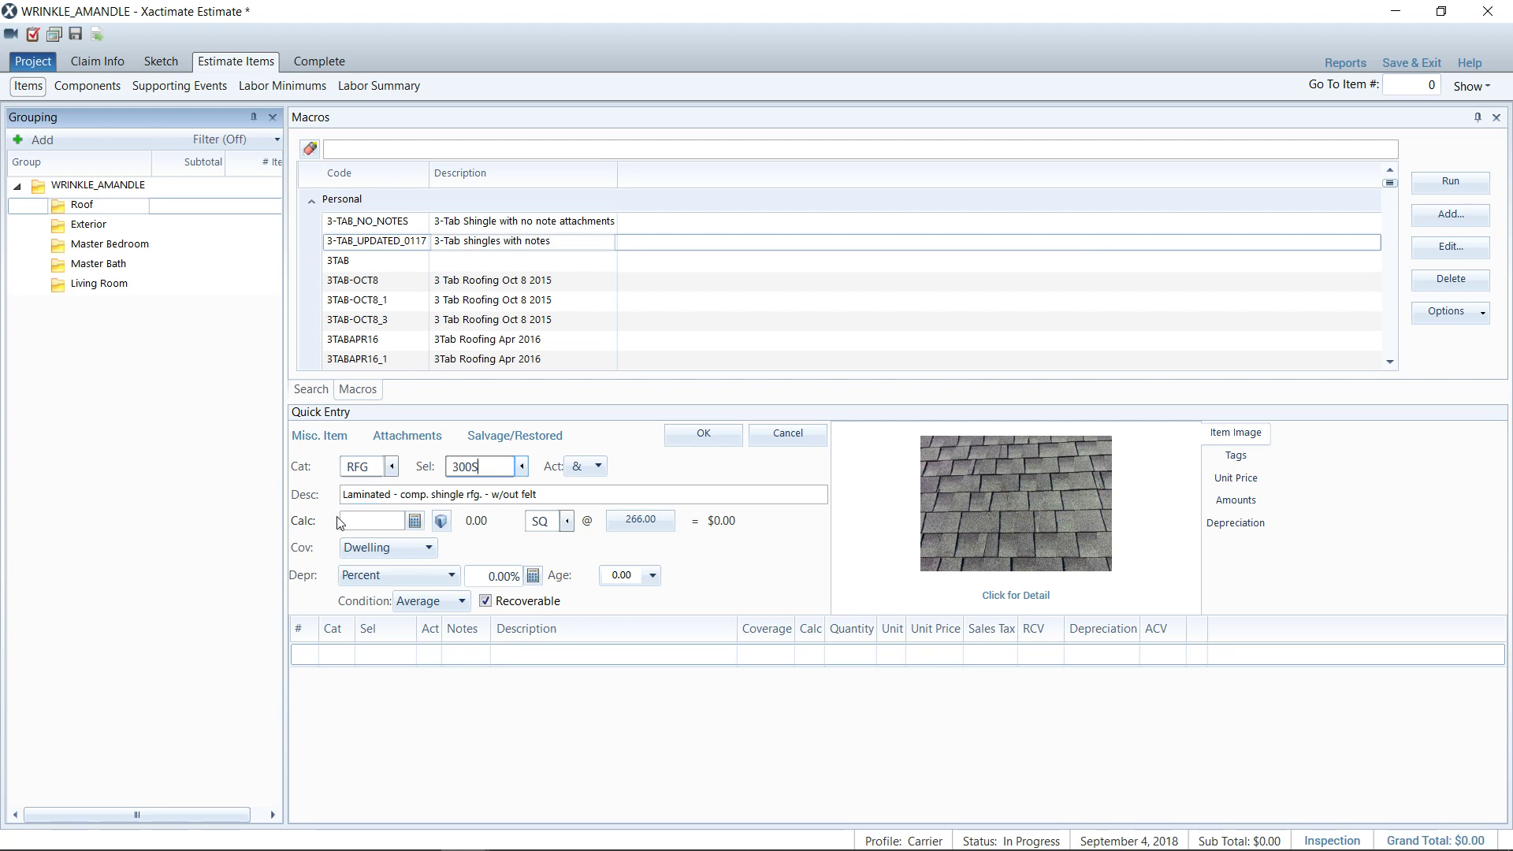
# Discard the half-entered item and add the RFG 300S laminated shingle removal and replacement items.
pyautogui.click(769, 442)
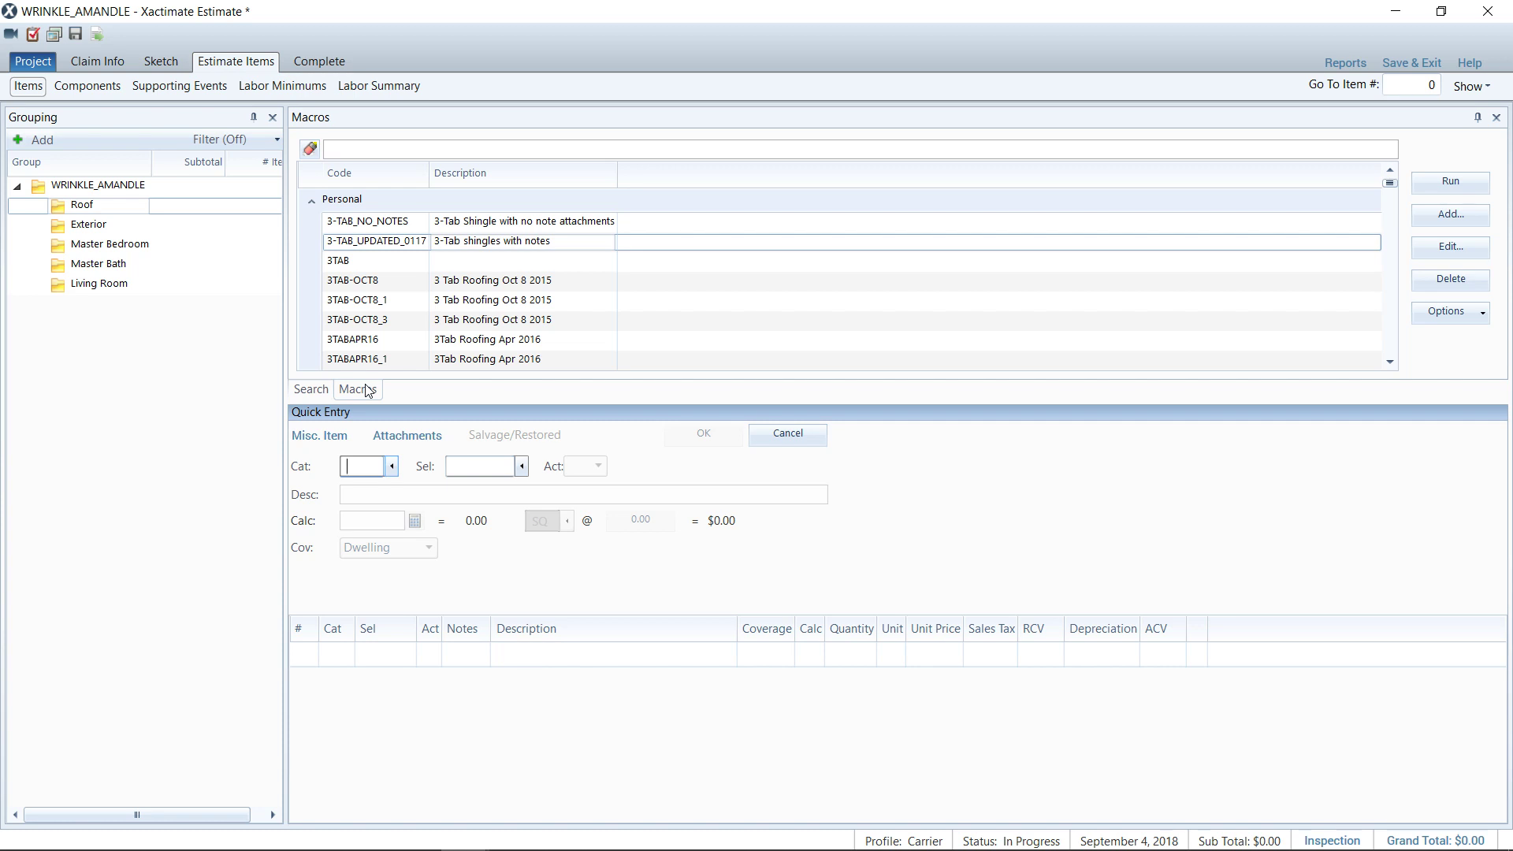
pyautogui.write('RFG')
pyautogui.press('Tab')
pyautogui.write('300S')
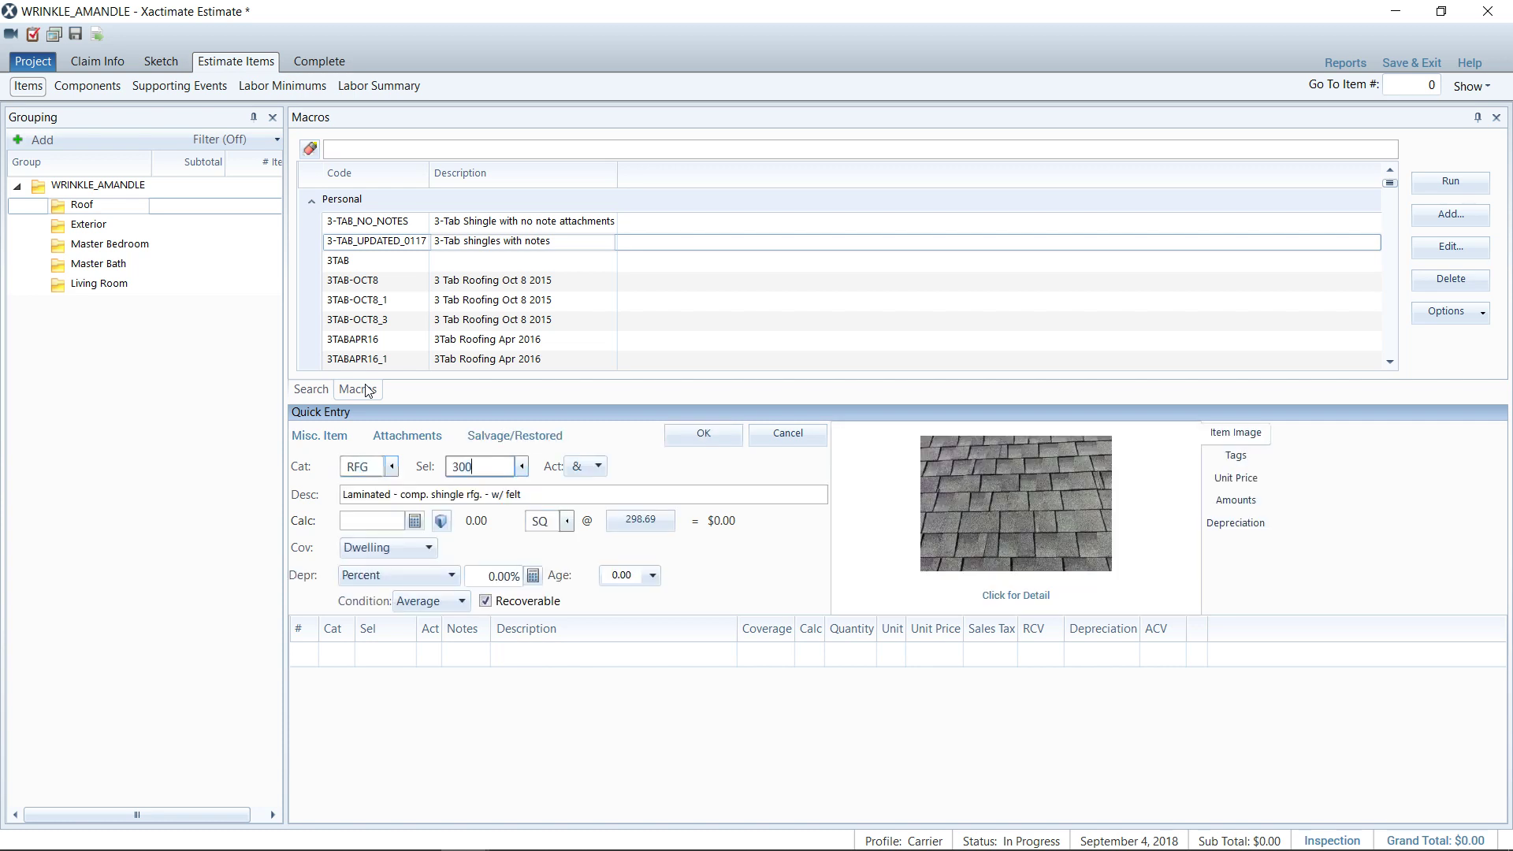
pyautogui.press('Tab')
pyautogui.press('Tab')
pyautogui.press('Return')
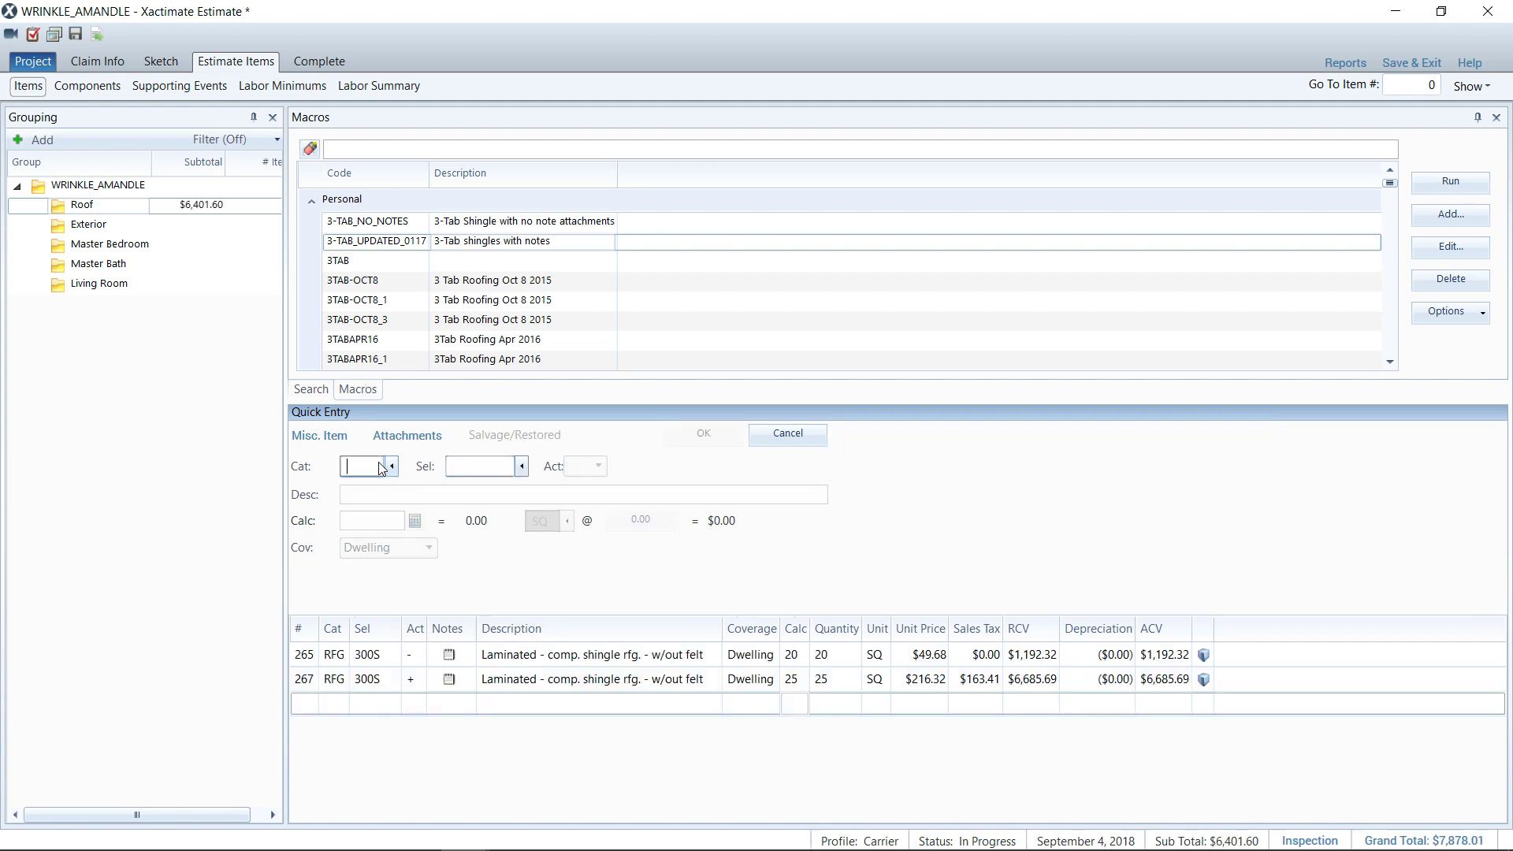
# Add 125 LF of drip edge (RFG DRIP) to the Roof group.
pyautogui.press('Tab')
pyautogui.write('DRIP')
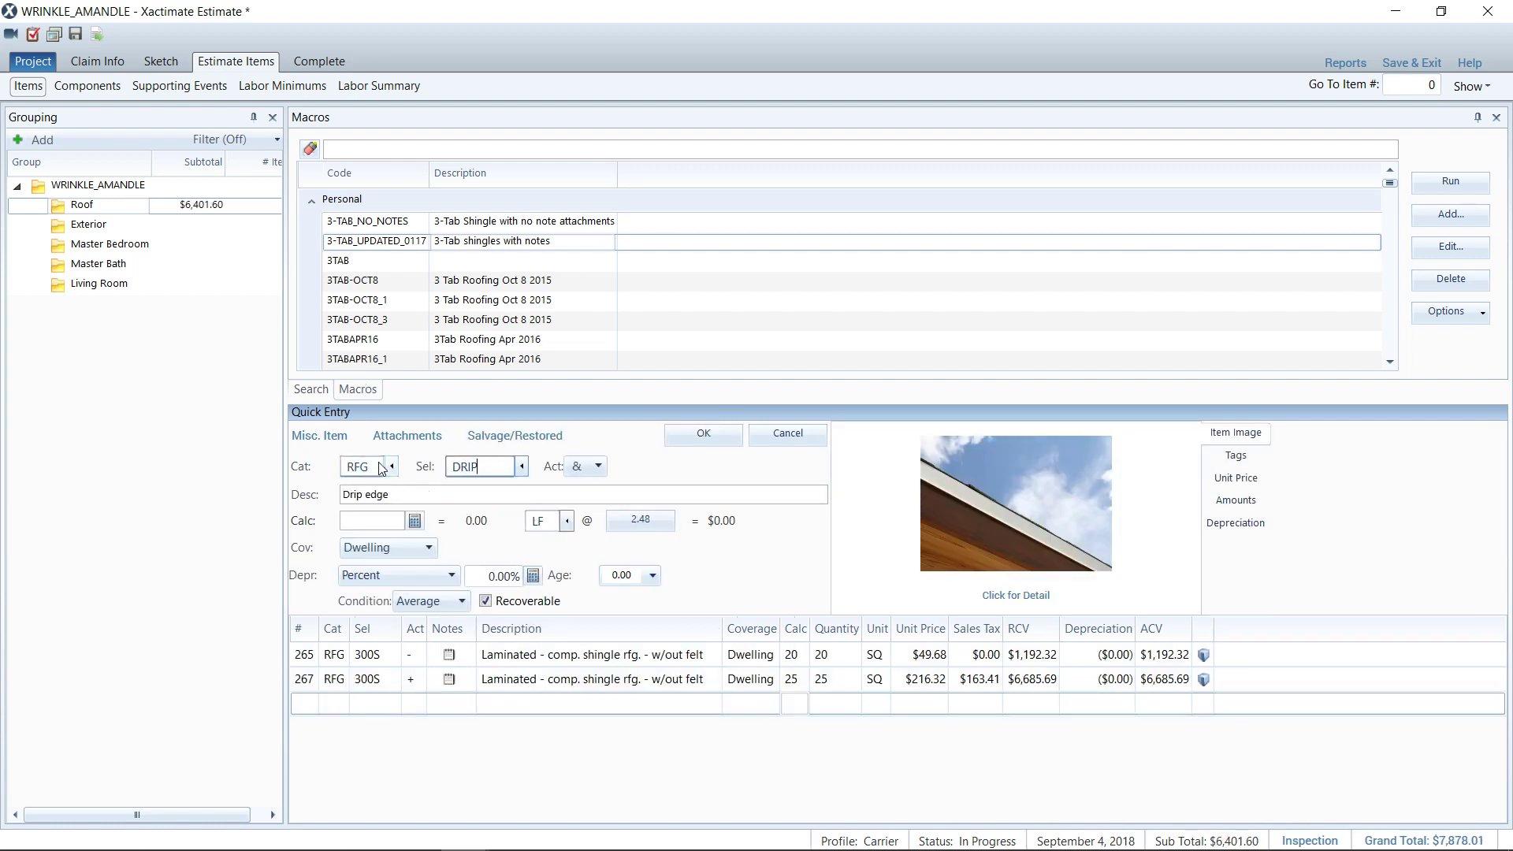
pyautogui.press('Tab')
pyautogui.write('125')
pyautogui.press('Return')
# Add 20 SQ of 15 lb roofing felt (RFG FELT15) to the Roof group.
pyautogui.press('Tab')
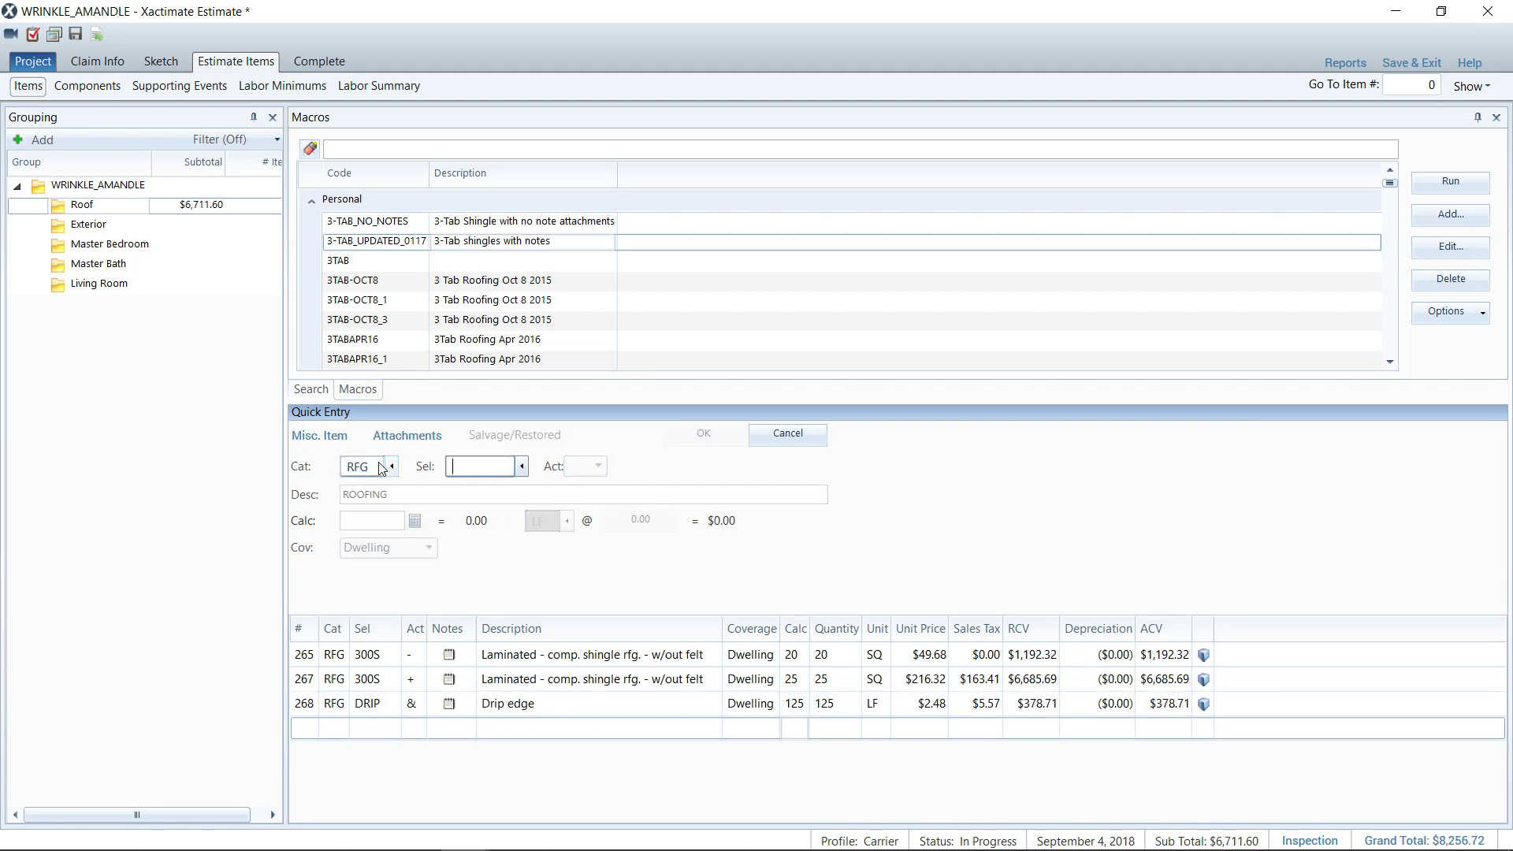
pyautogui.write('FELT15')
pyautogui.press('Tab')
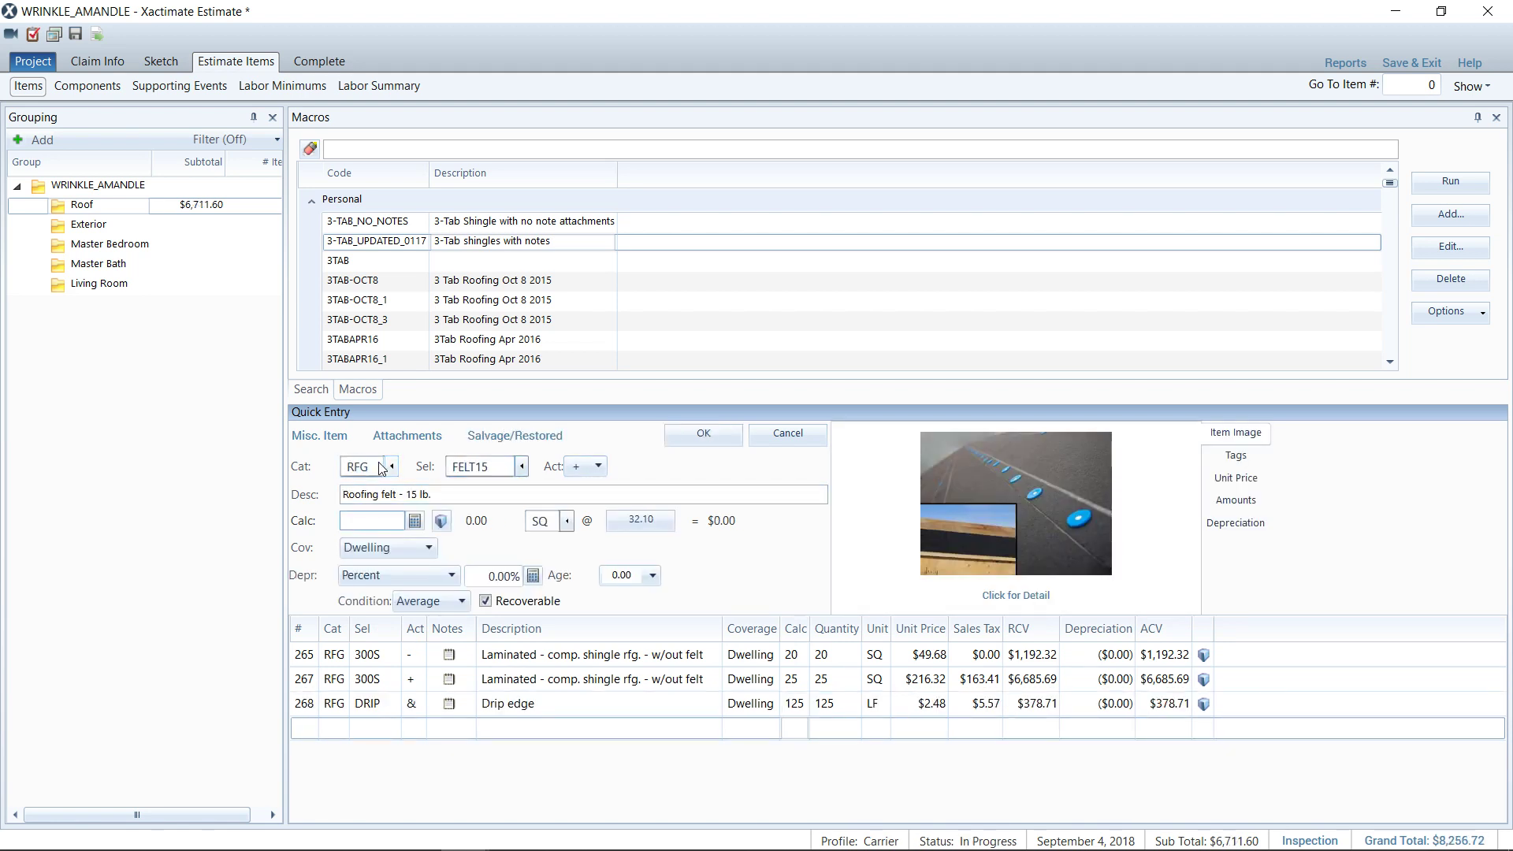
pyautogui.write('20')
pyautogui.press('Return')
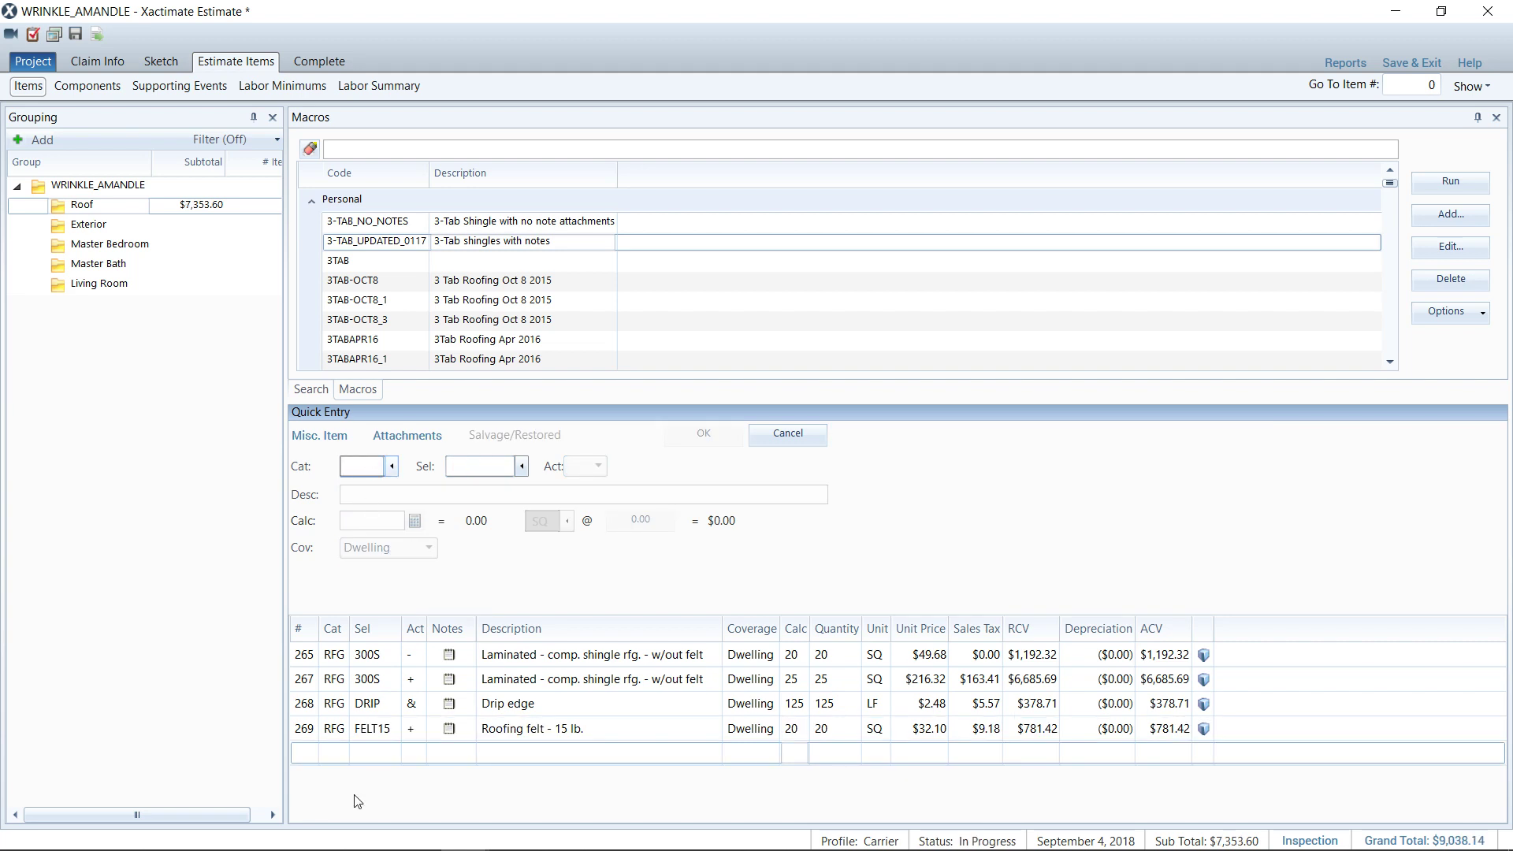
pyautogui.click(309, 755)
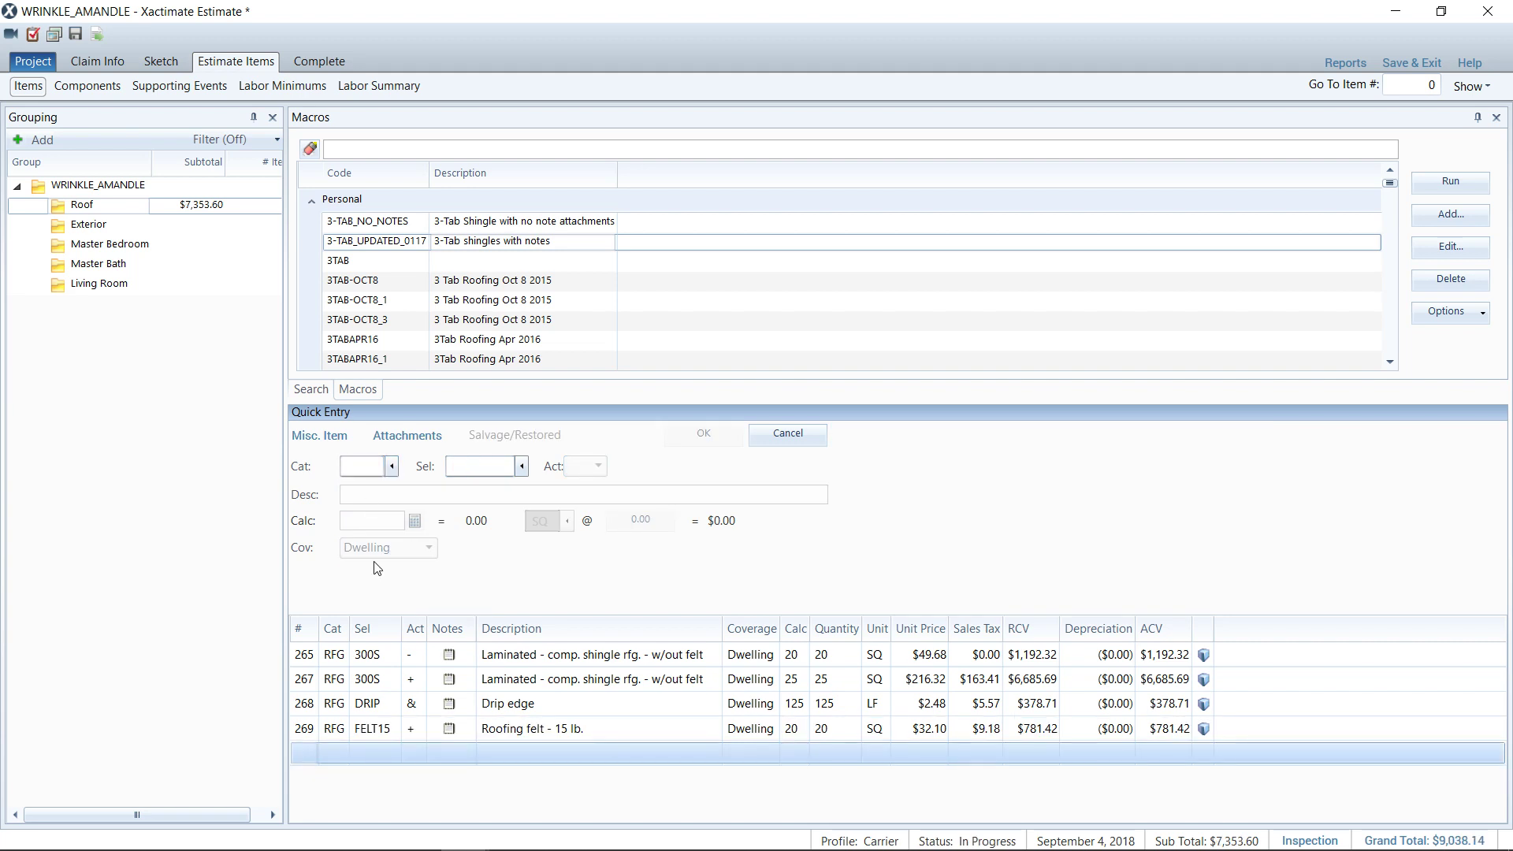
pyautogui.click(414, 436)
# Add the note 'Supp items listed below:' beneath the roofing felt item.
pyautogui.write('Supp items listed below:')
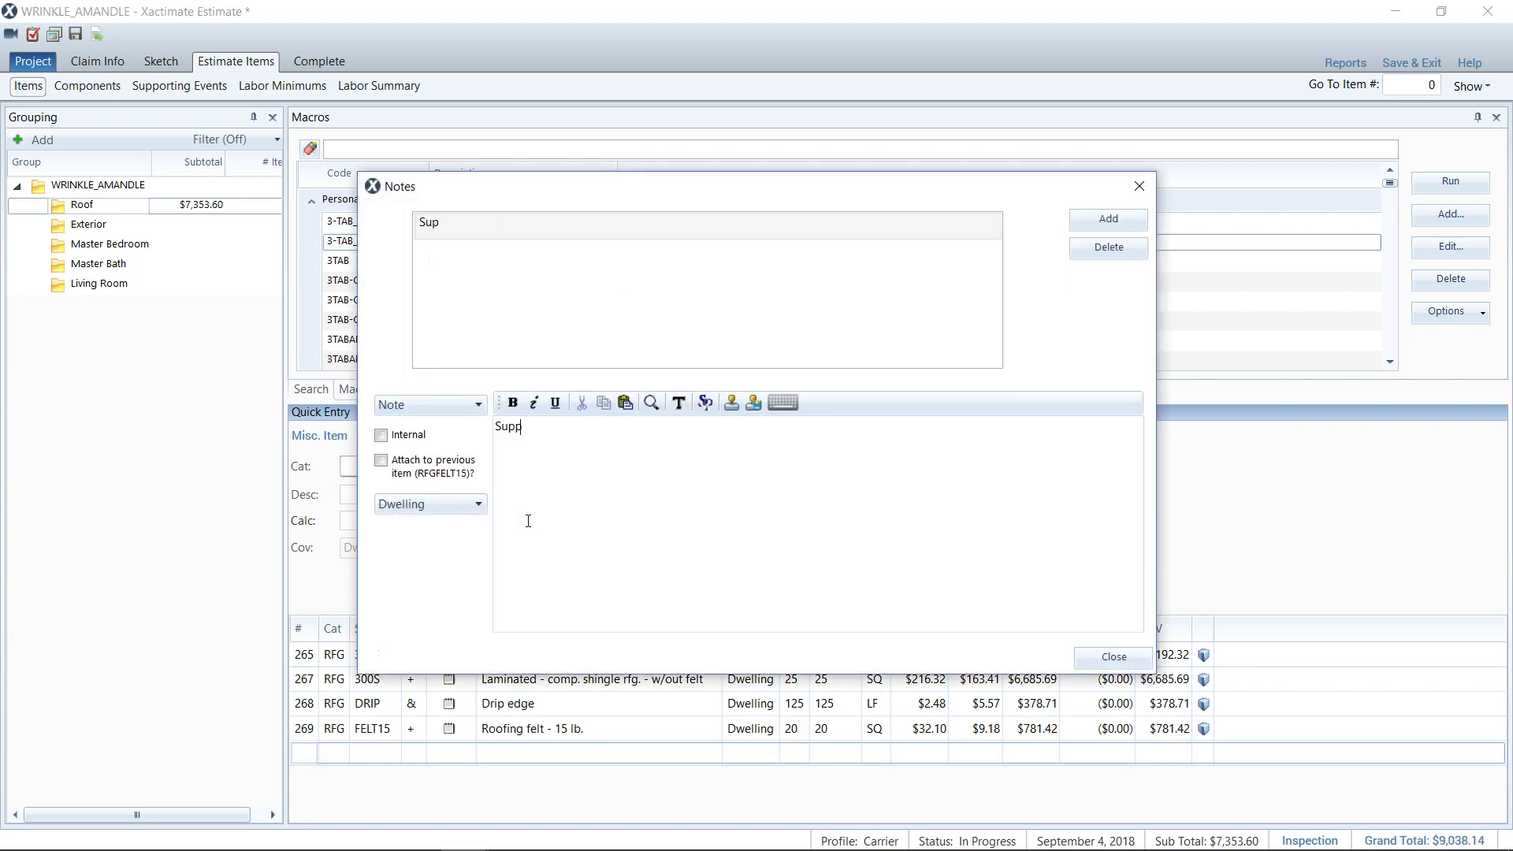
pyautogui.hotkey('alt', 'c')
pyautogui.click(305, 784)
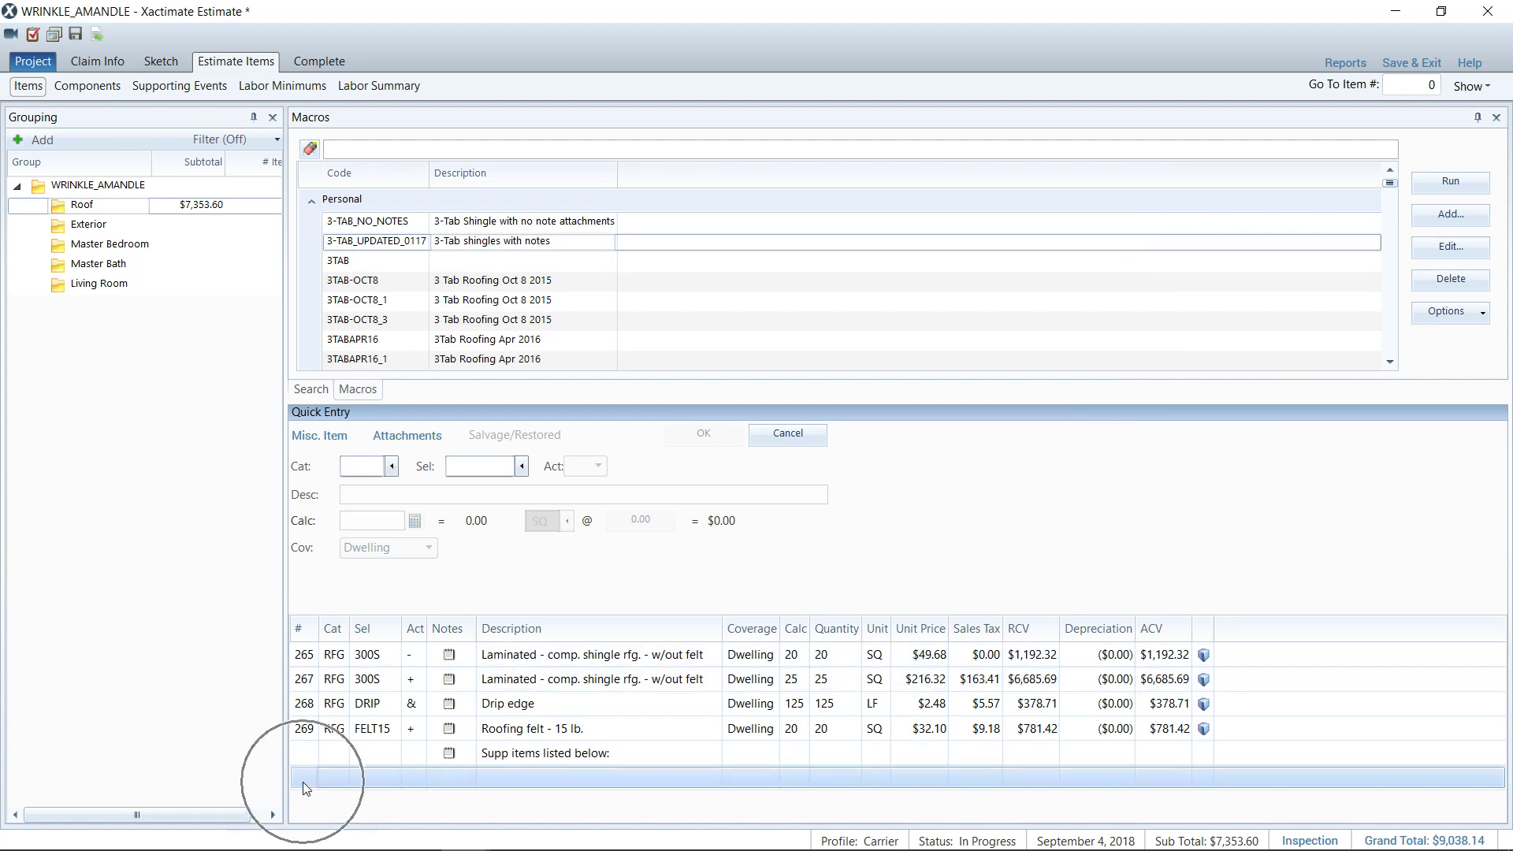